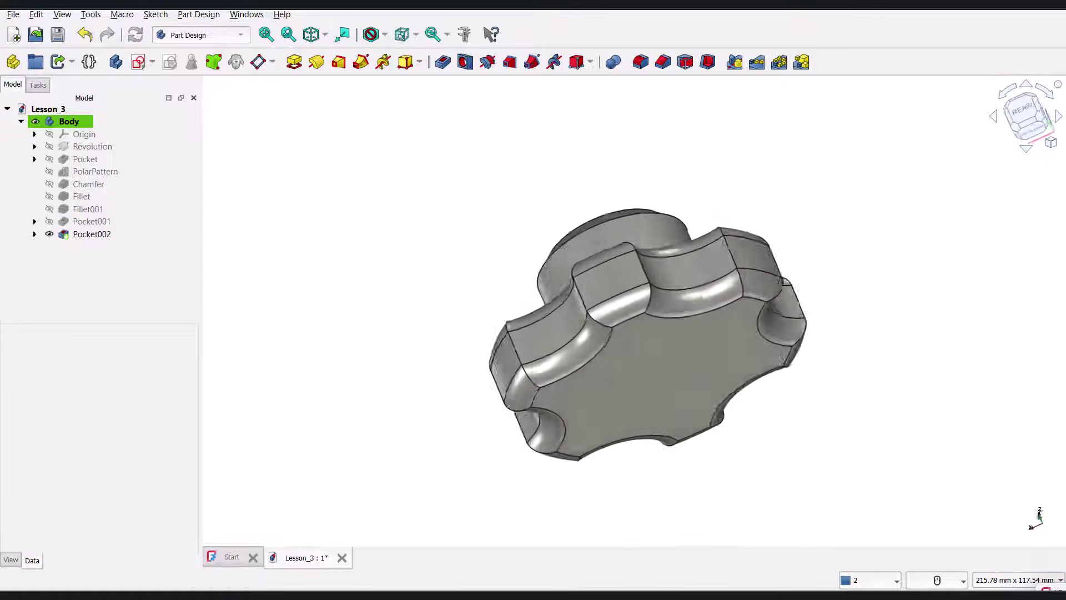
Step: Show the finished star knob in isometric view and spin it to inspect it
key(0)
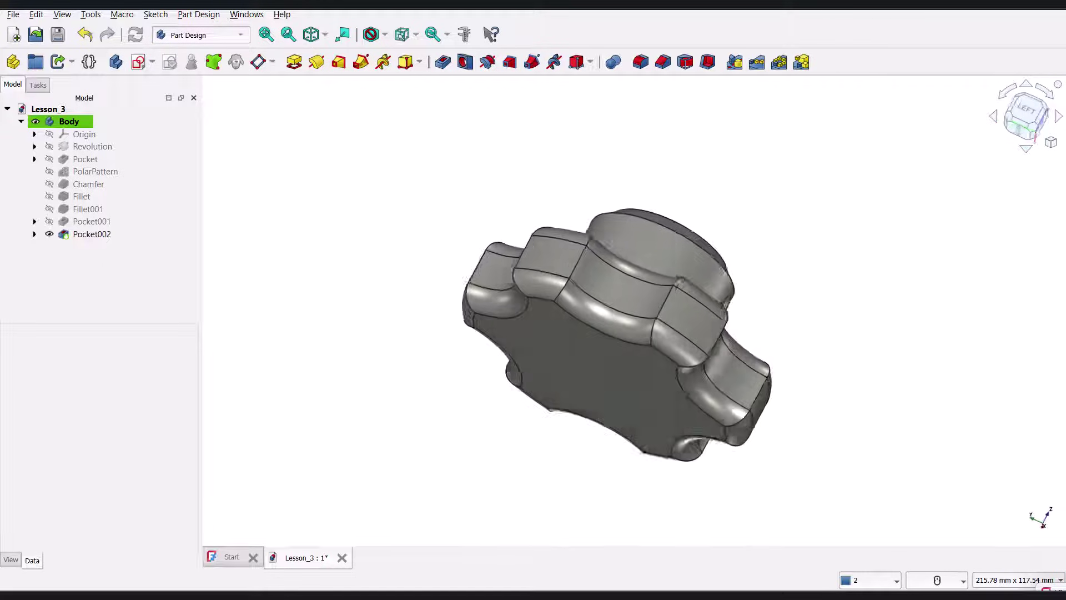
drag(1062, 592, 906, 382)
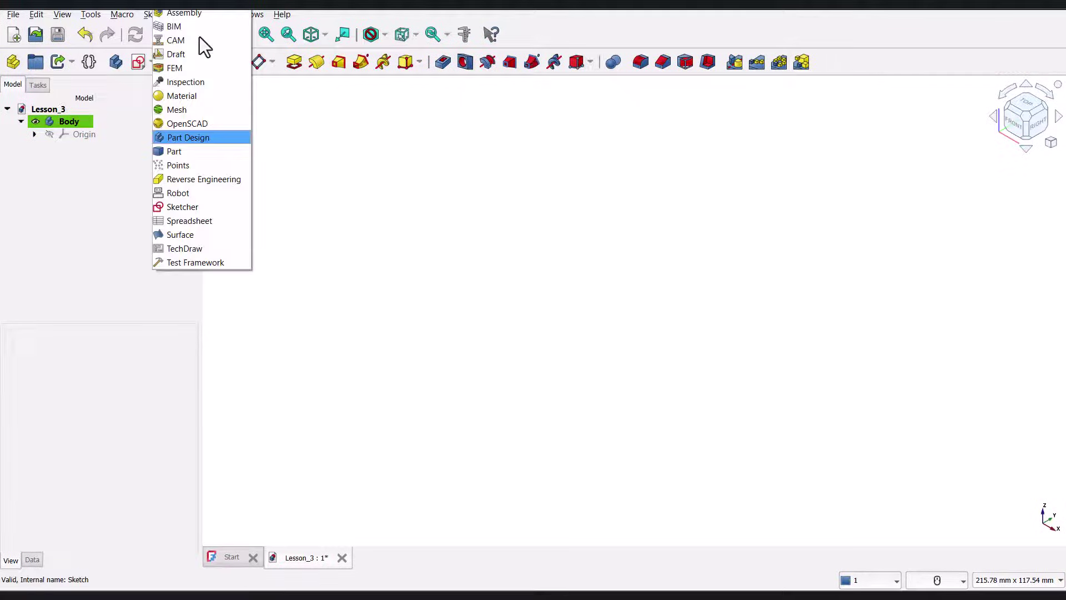
Step: In Part Design, create a new Body sketch attached to the XZ plane
click(209, 139)
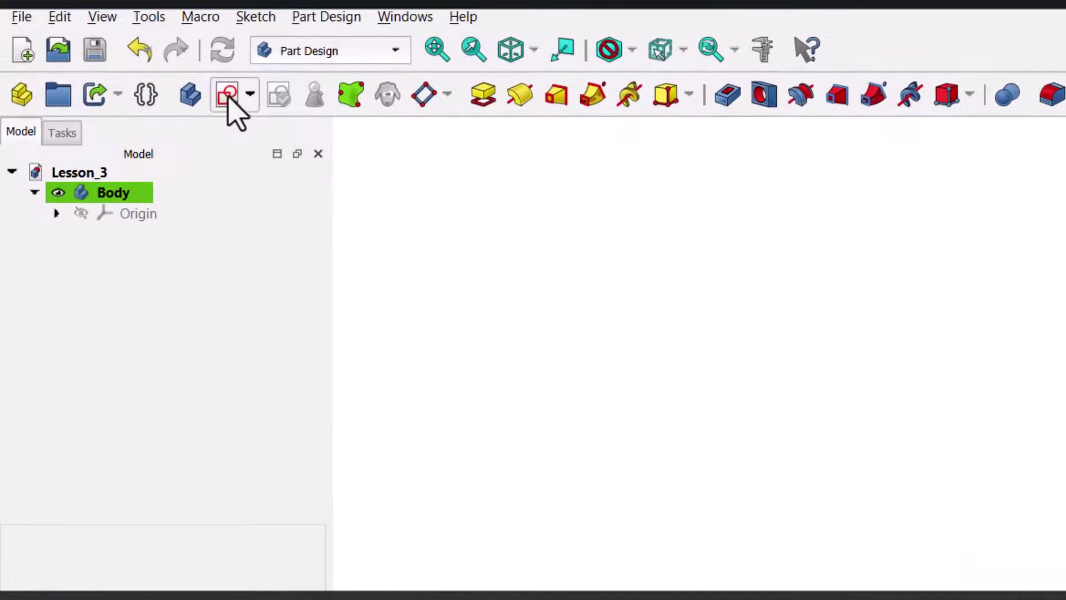
click(228, 94)
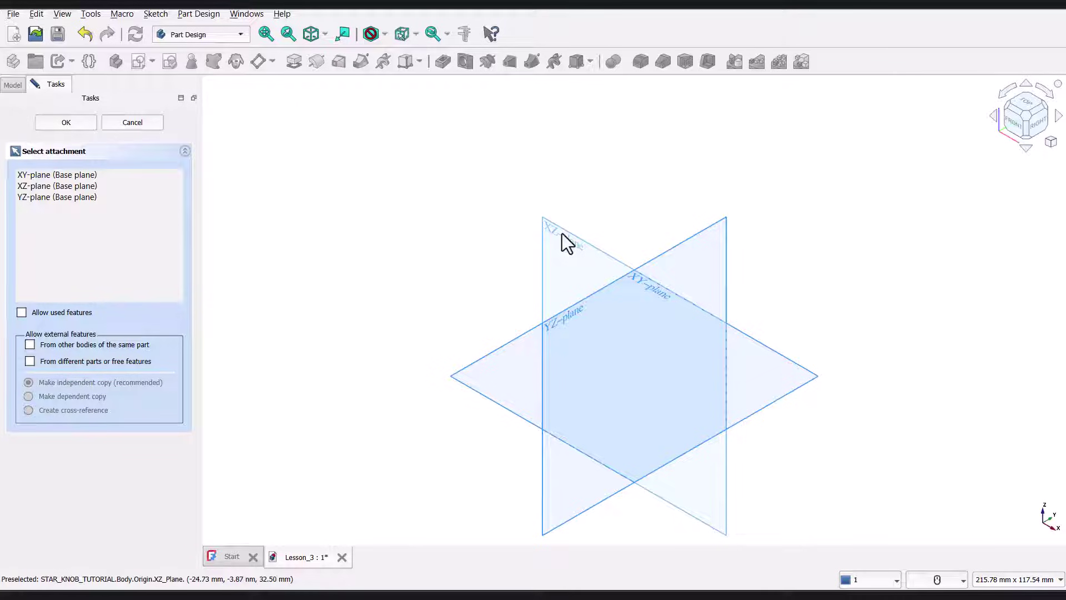
click(562, 233)
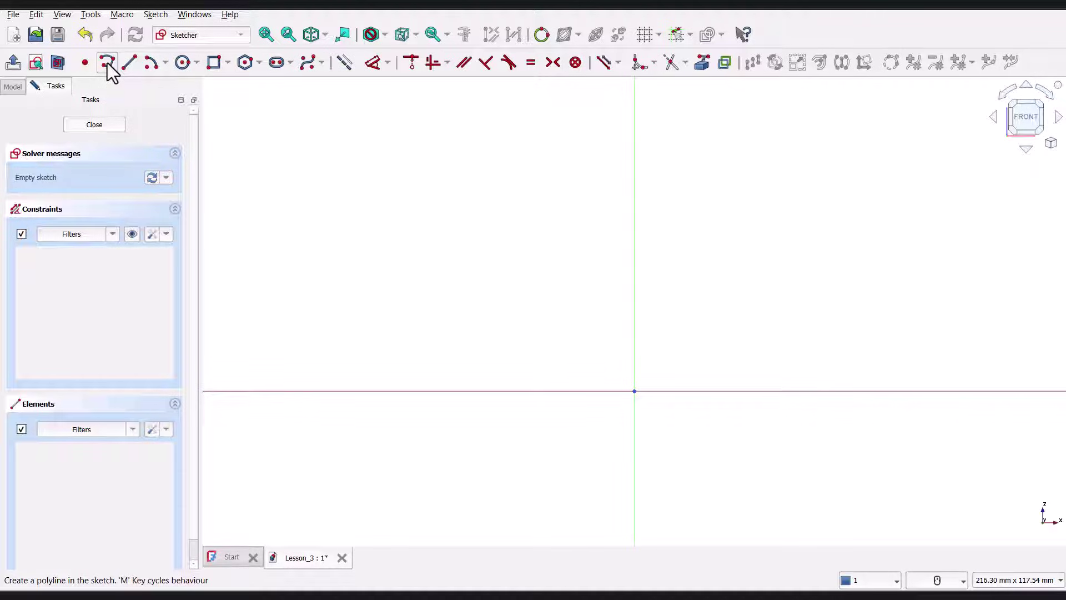
Step: Draw a closed six-line stepped polyline from the origin up the vertical axis and back
click(108, 63)
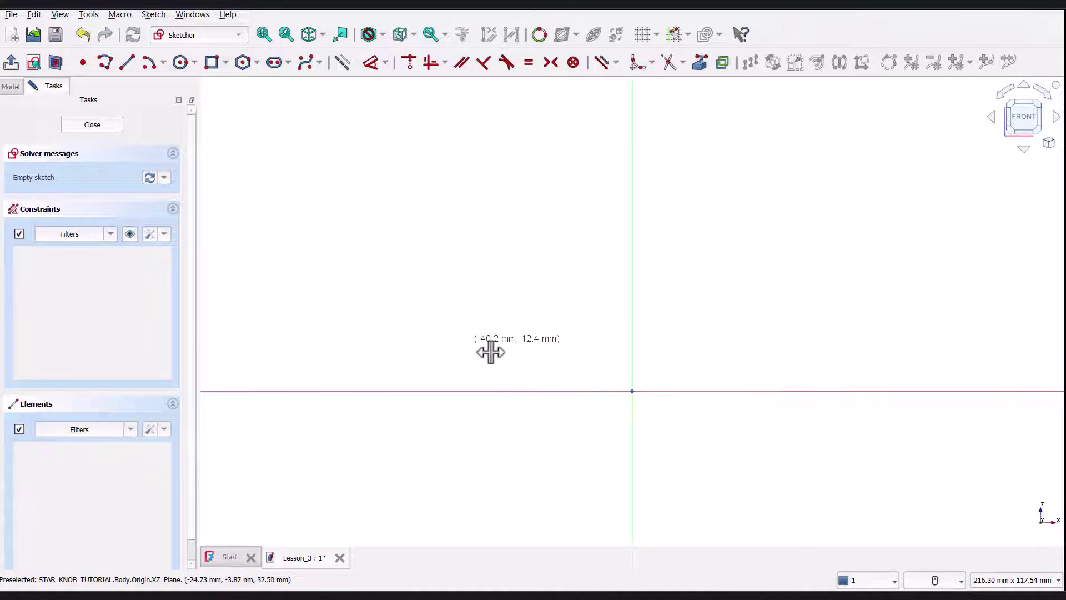
click(632, 390)
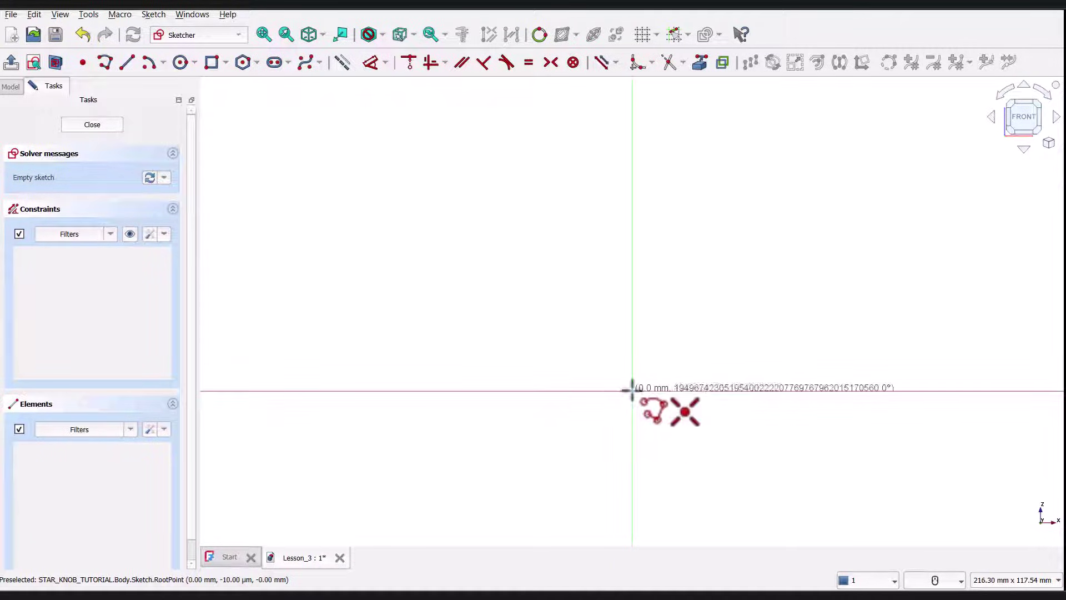
click(632, 237)
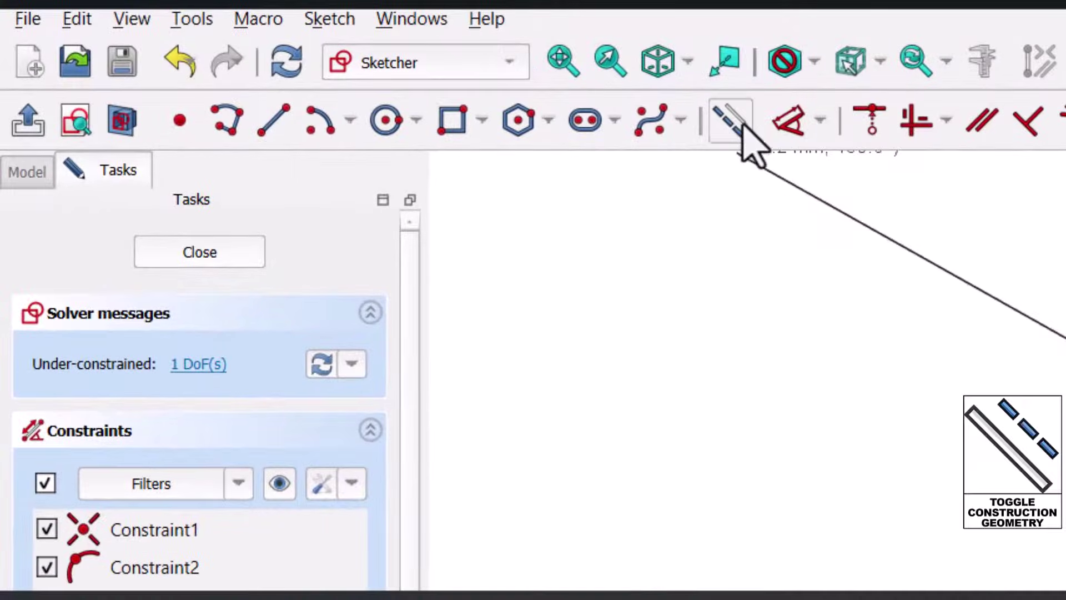
click(750, 139)
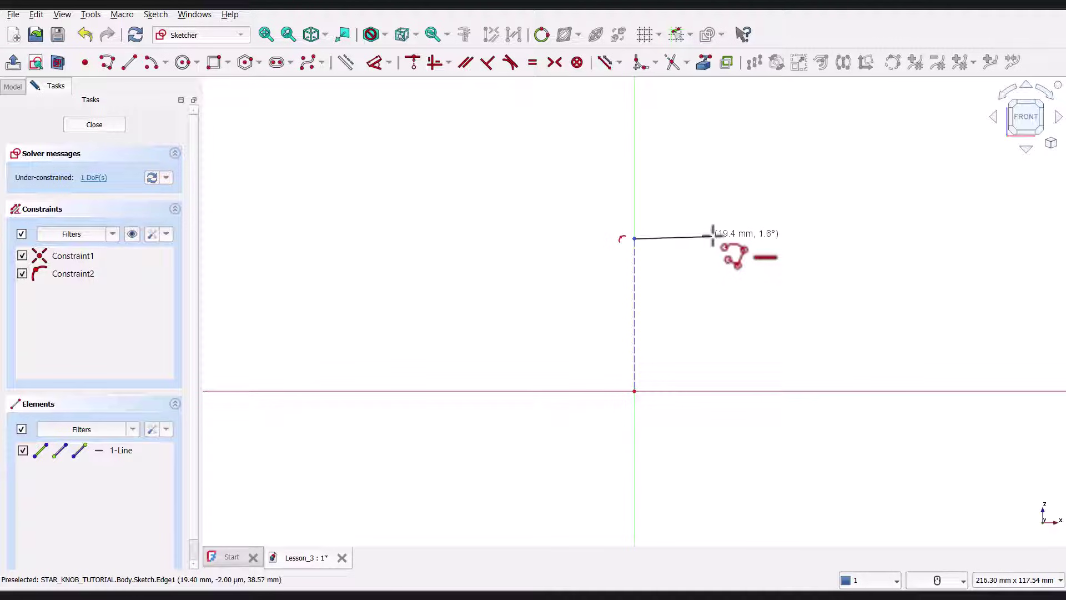
click(712, 239)
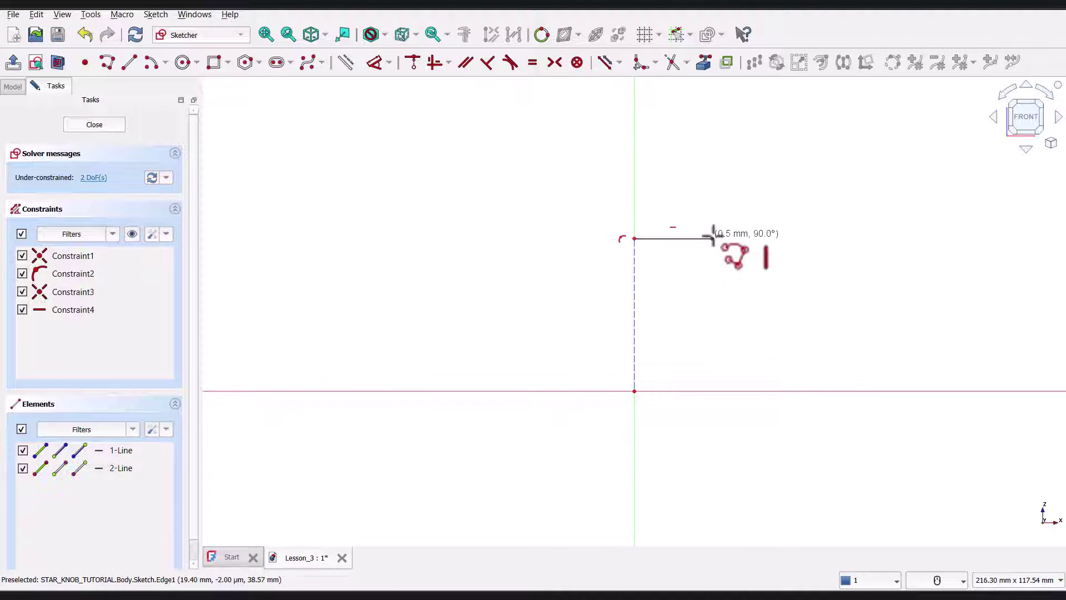
click(712, 321)
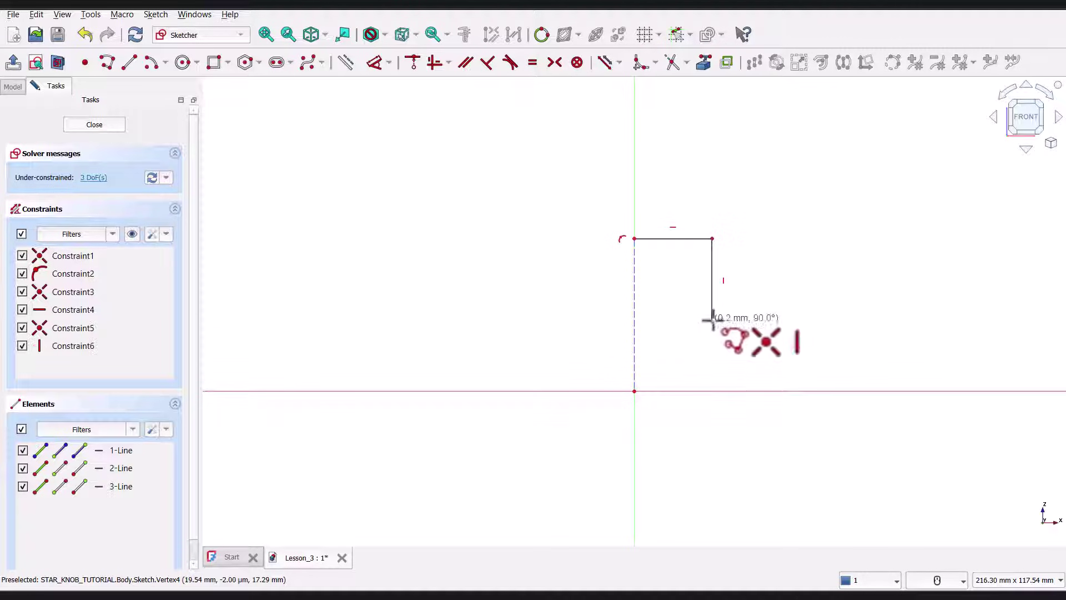
click(793, 322)
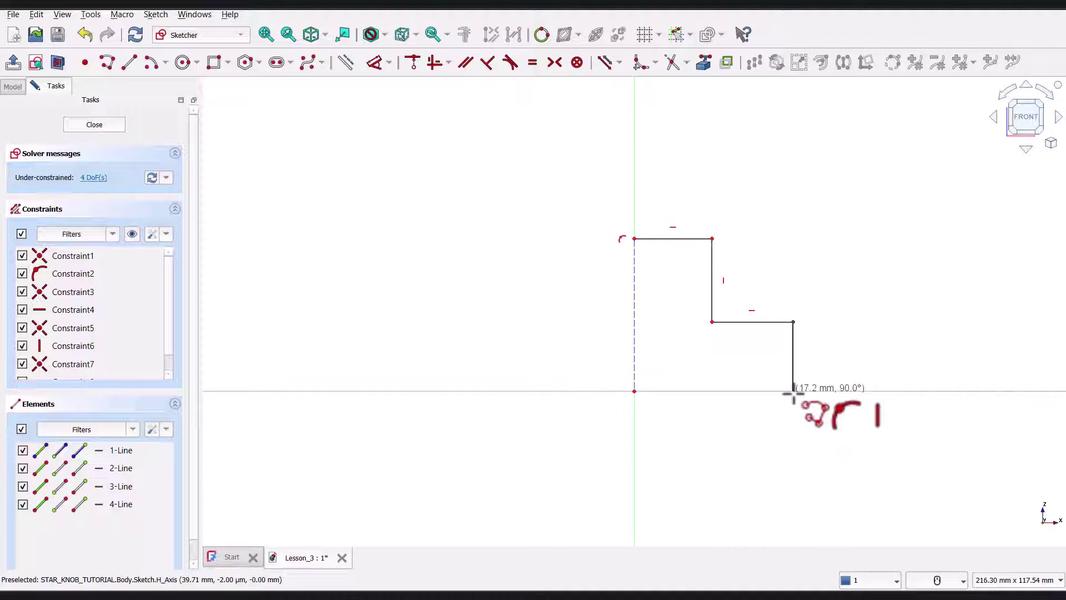
click(793, 391)
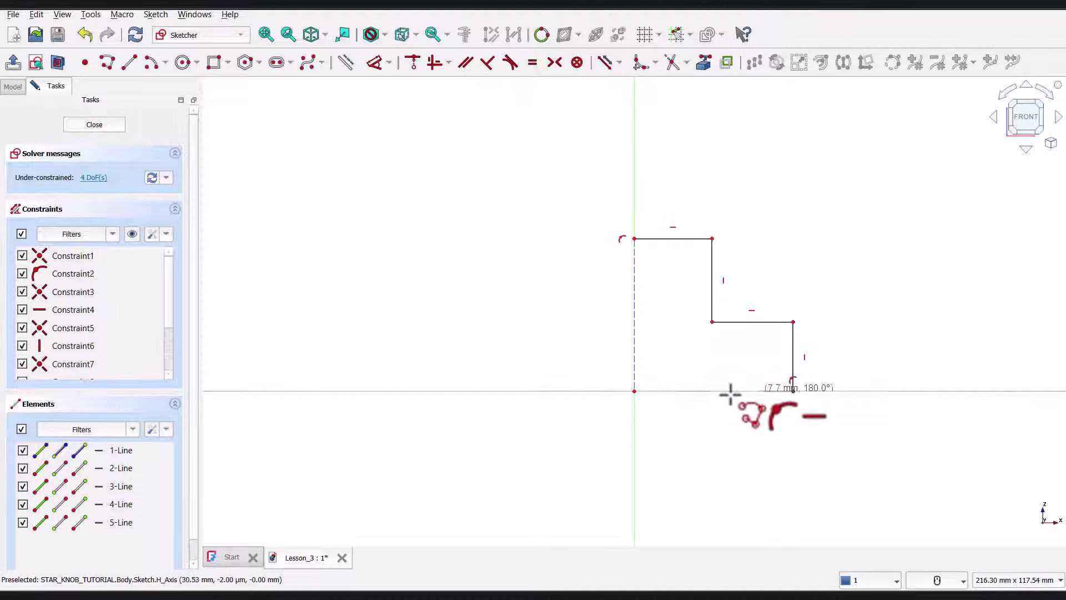
click(635, 391)
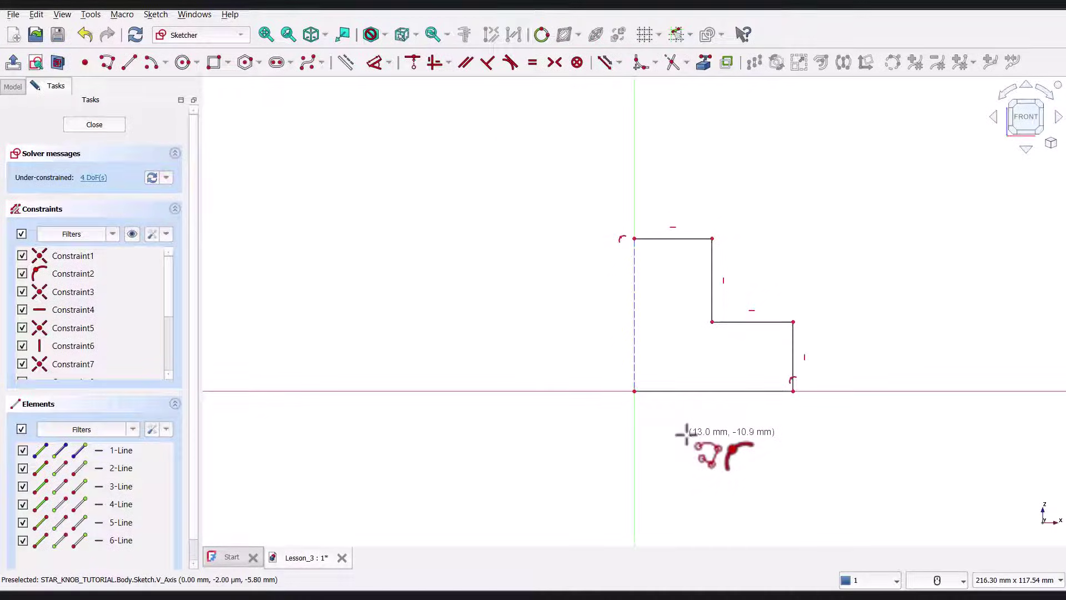
Step: Convert the left profile edge on the vertical axis from construction to regular geometry
key(Escape)
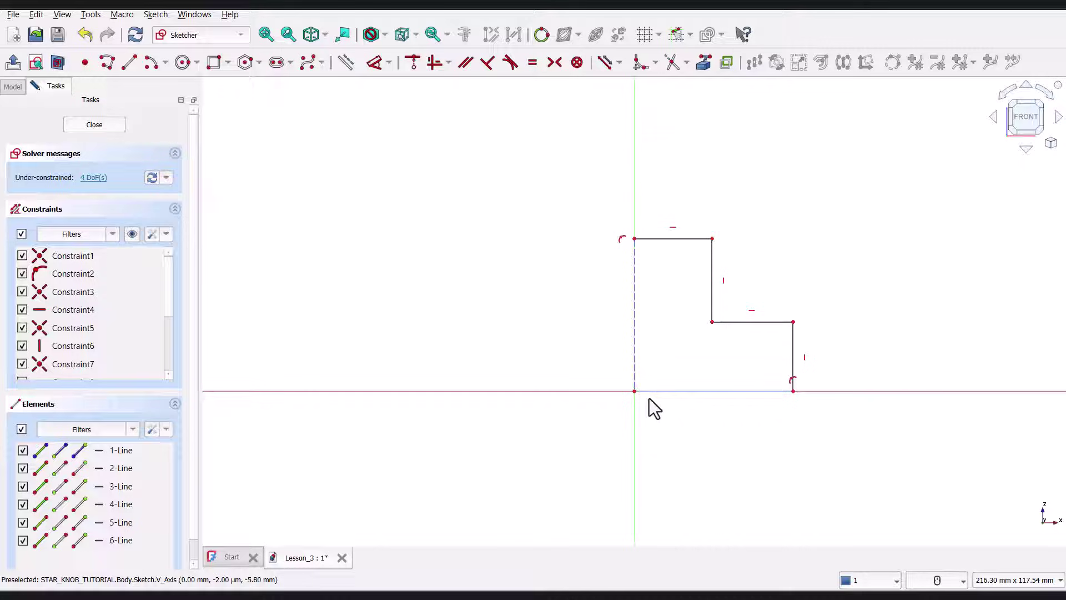
click(634, 332)
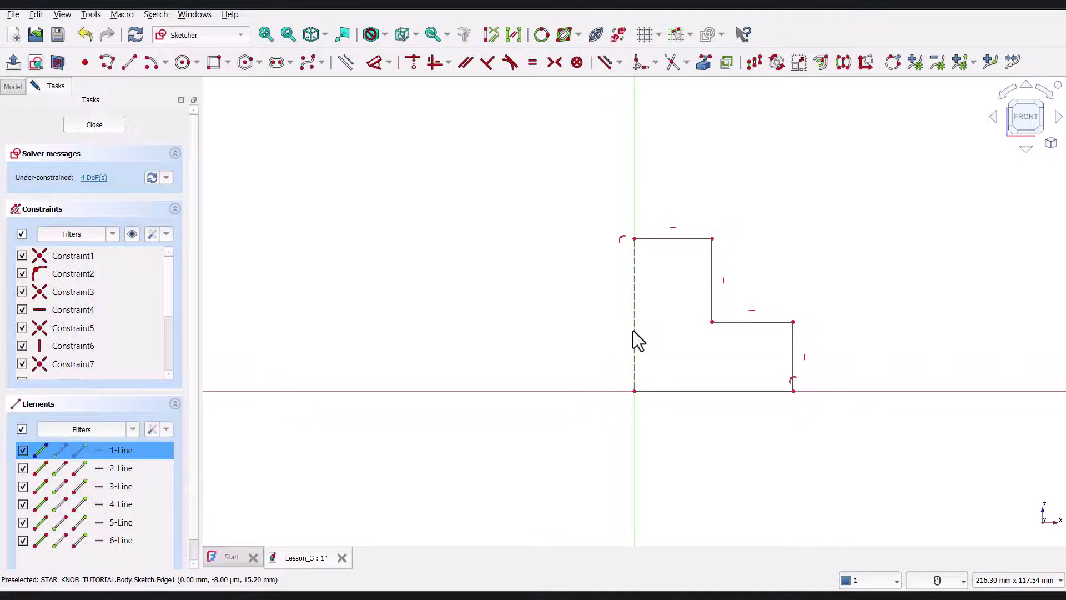
right_click(633, 332)
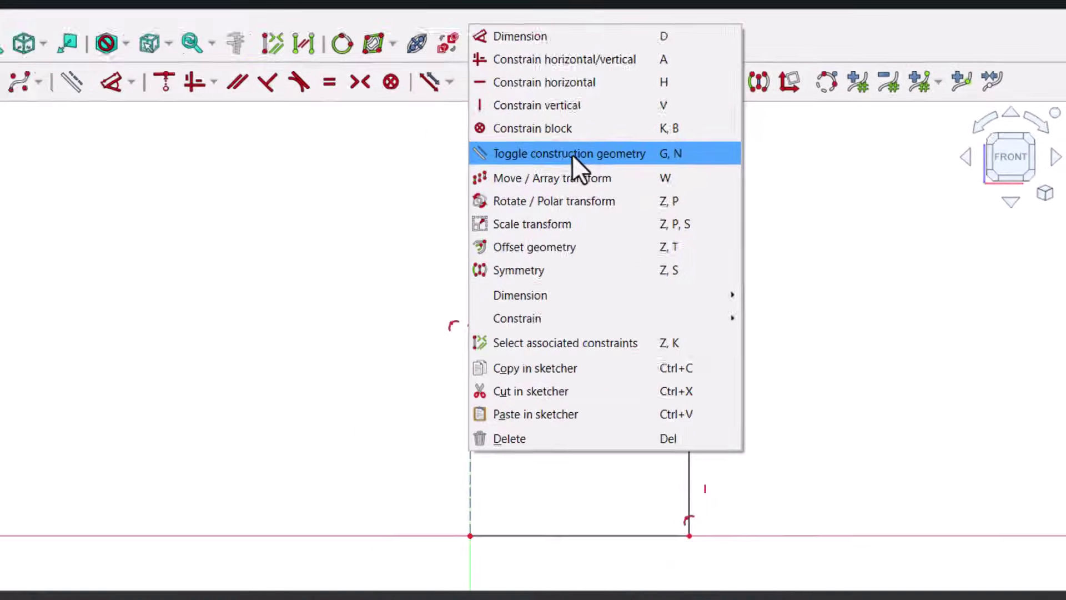
click(572, 154)
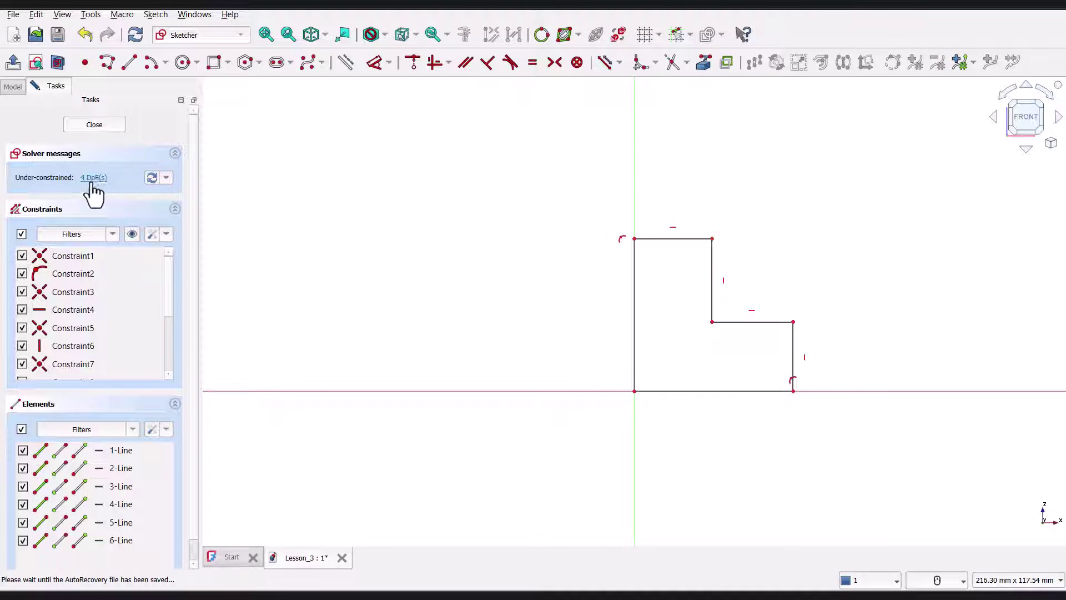
Step: Constrain the left edge height to 40 mm and the top edge width to 20 mm
click(375, 63)
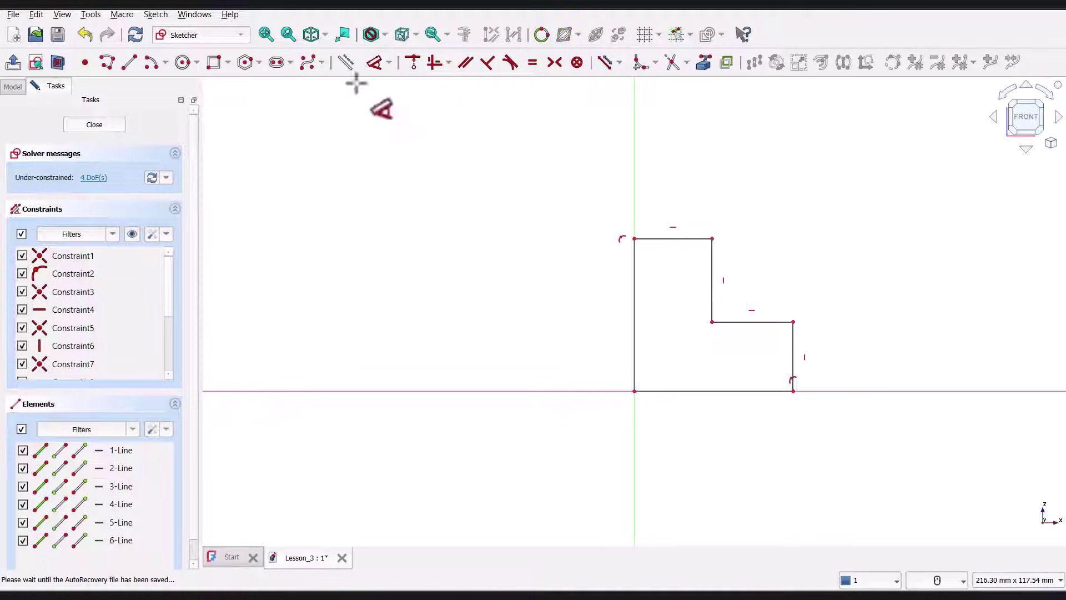
click(630, 293)
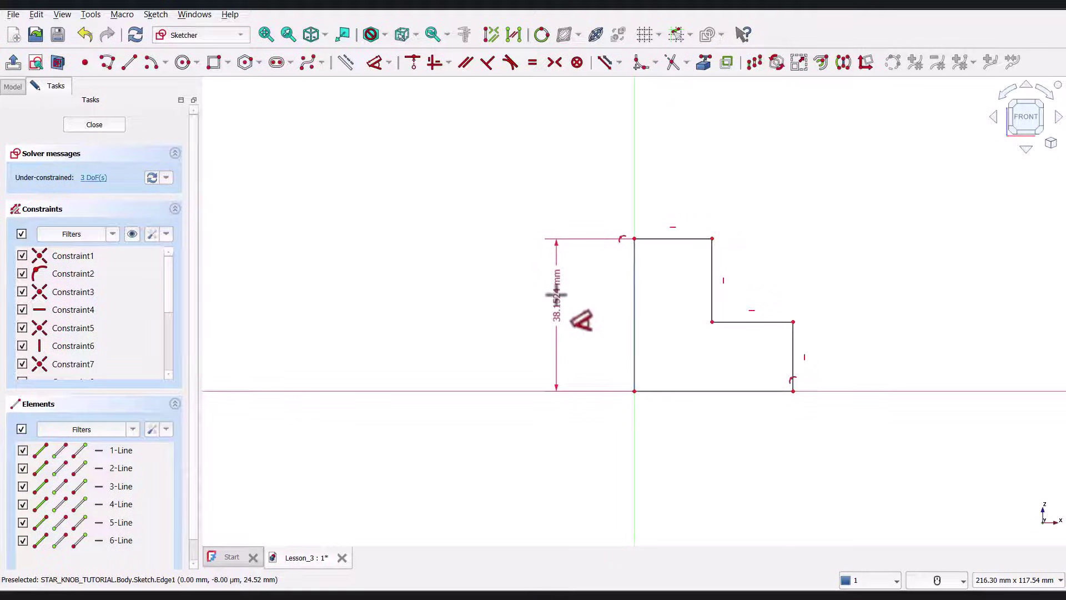
key(alt+Tab)
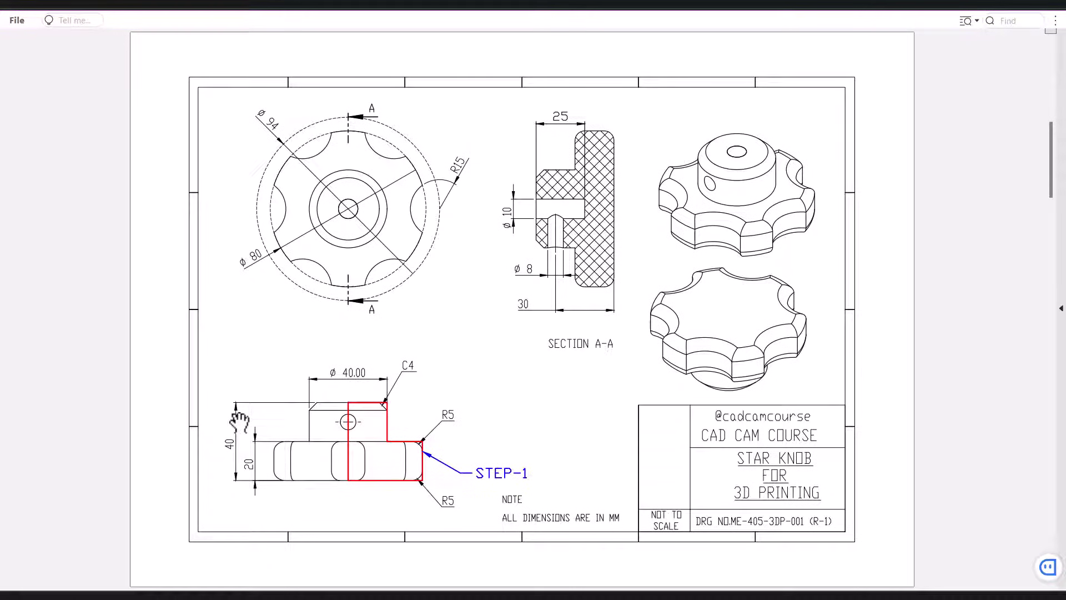
key(alt+Tab)
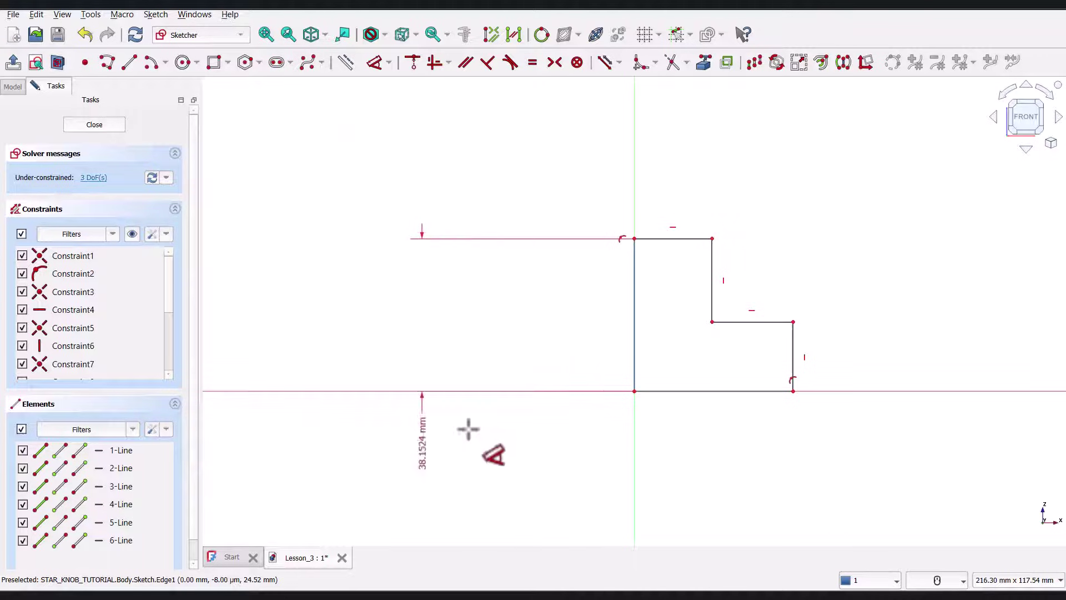
click(566, 314)
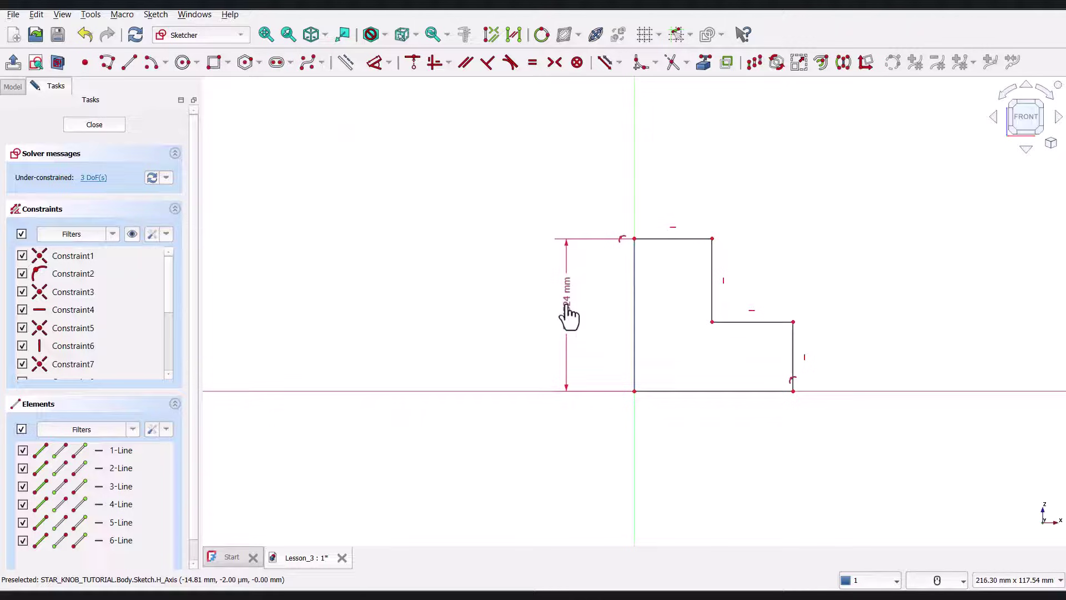
text(40)
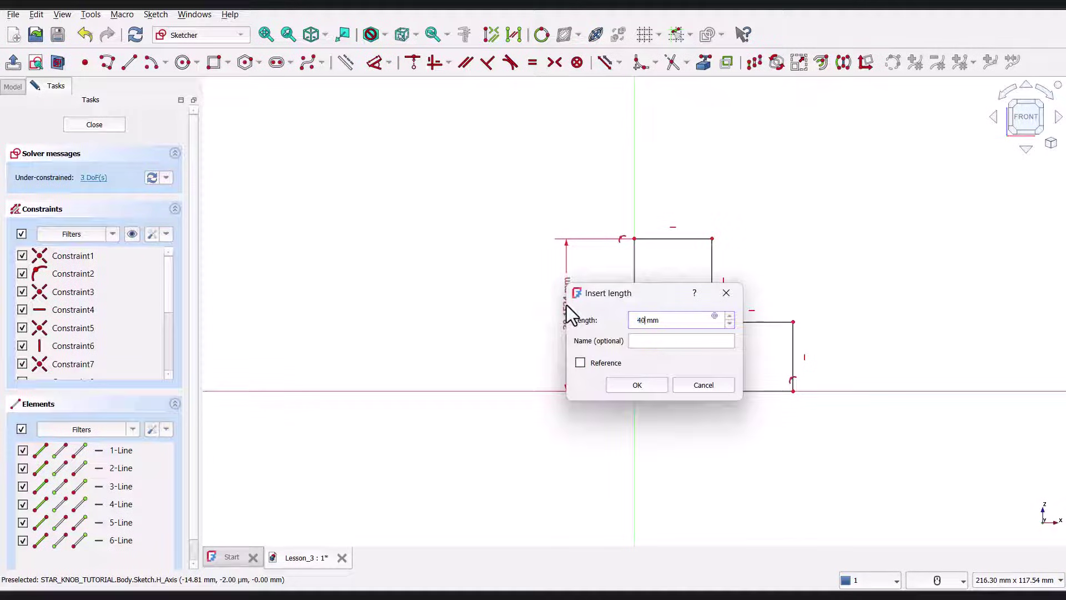
key(Return)
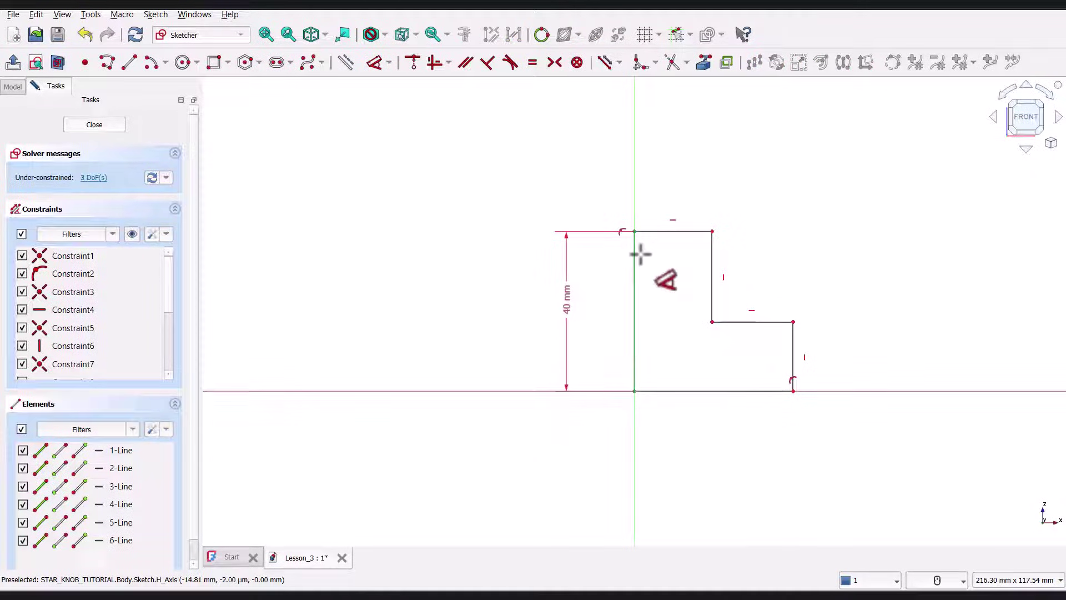
click(693, 231)
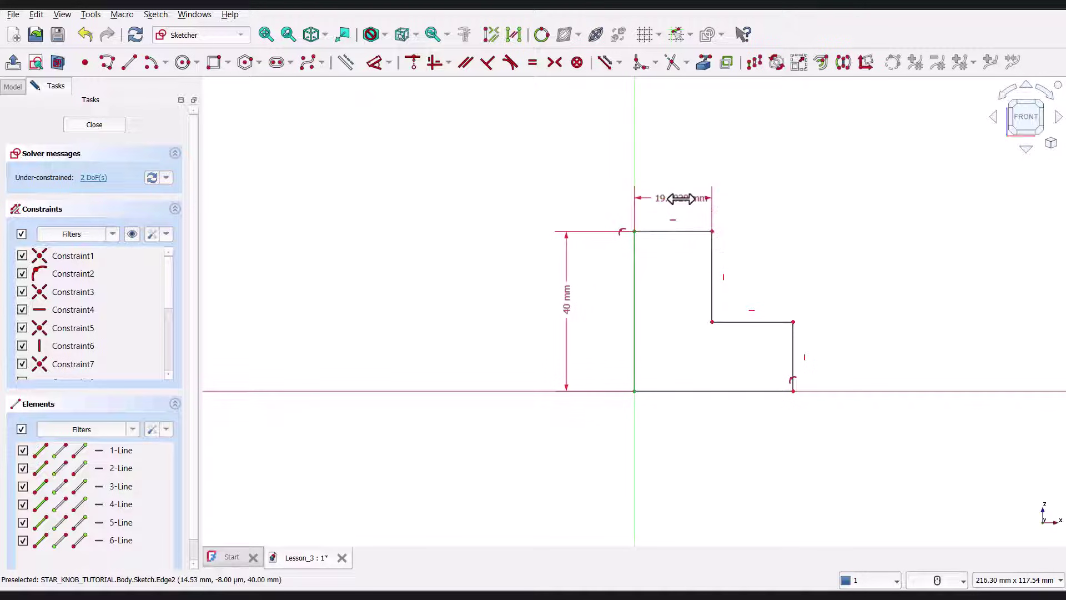
click(680, 198)
text(20)
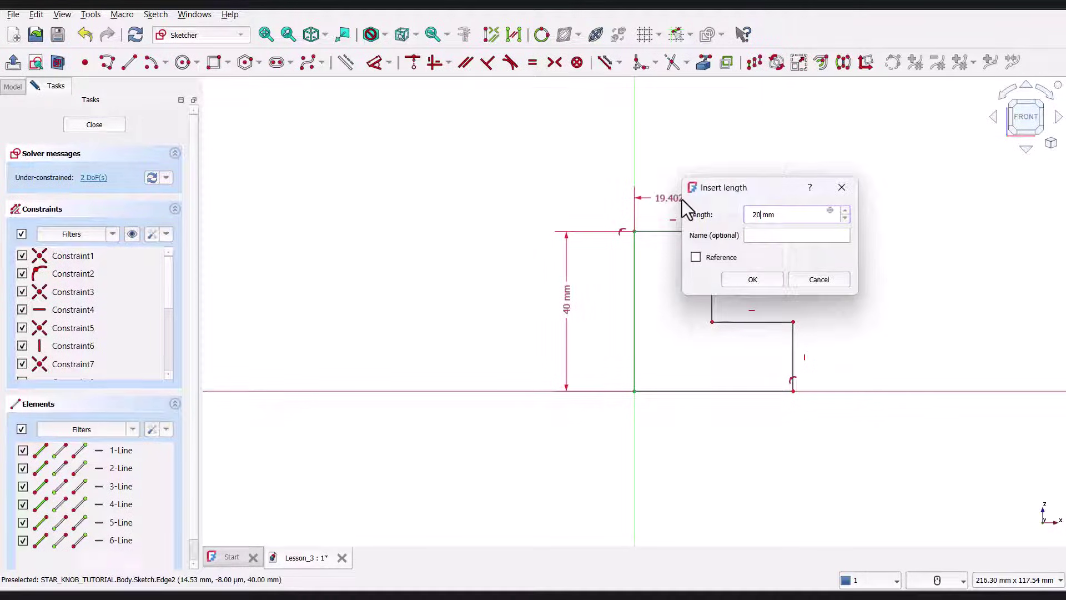
key(Return)
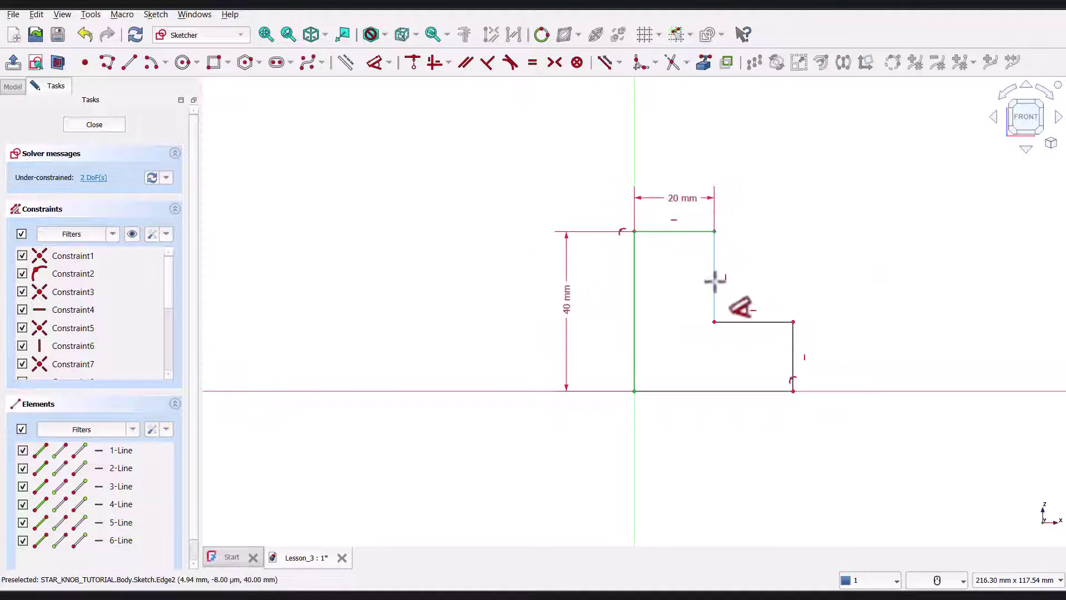
Step: Constrain the right edge height to 20 mm and the bottom edge length to 40 mm
click(792, 333)
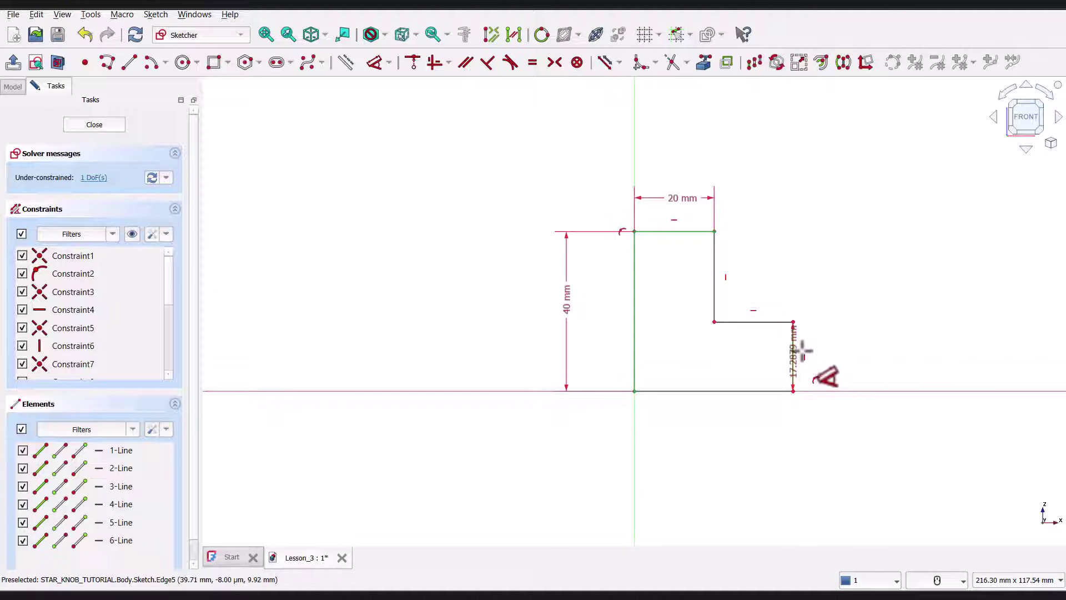
click(835, 358)
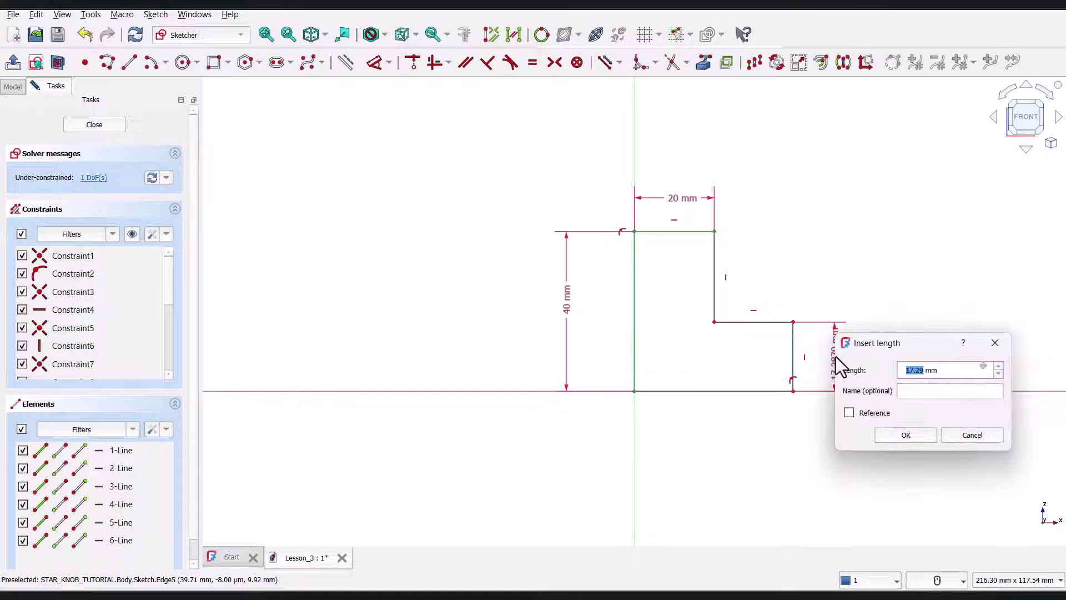
text(20)
key(Return)
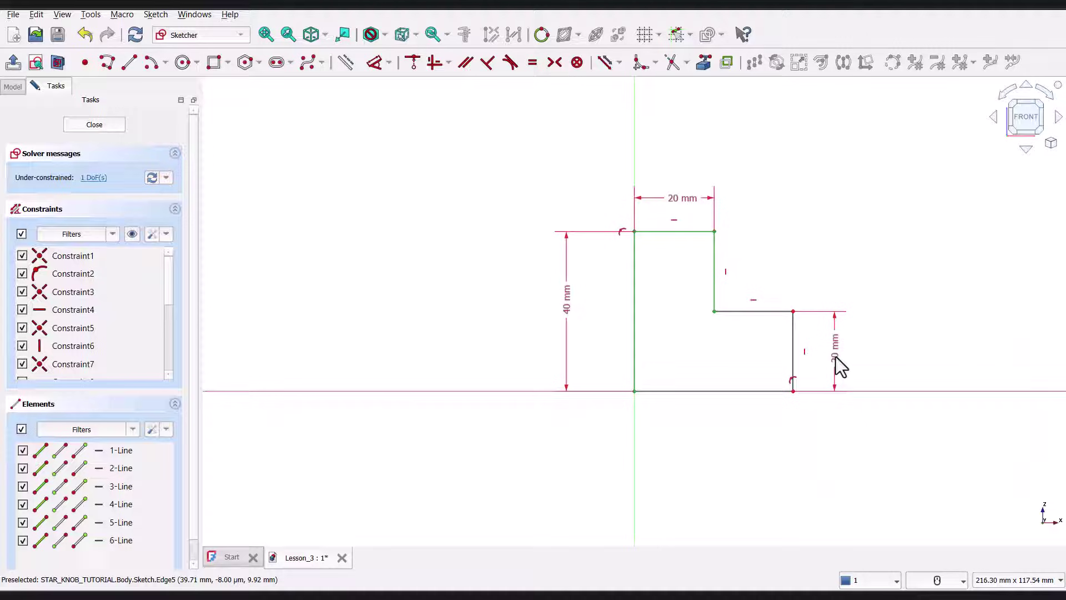
click(742, 391)
click(726, 432)
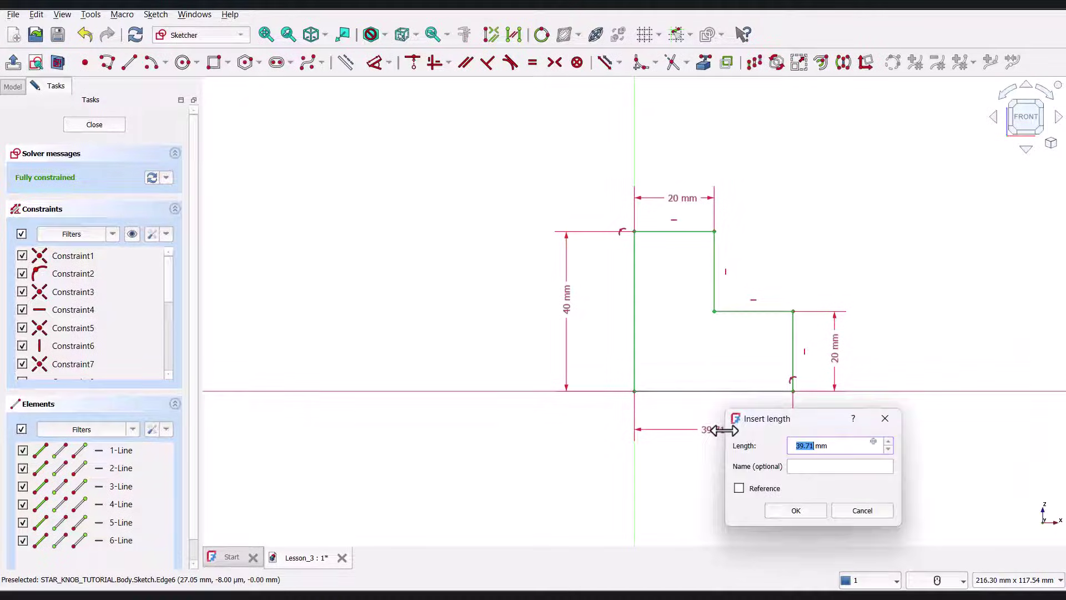
text(40)
key(Return)
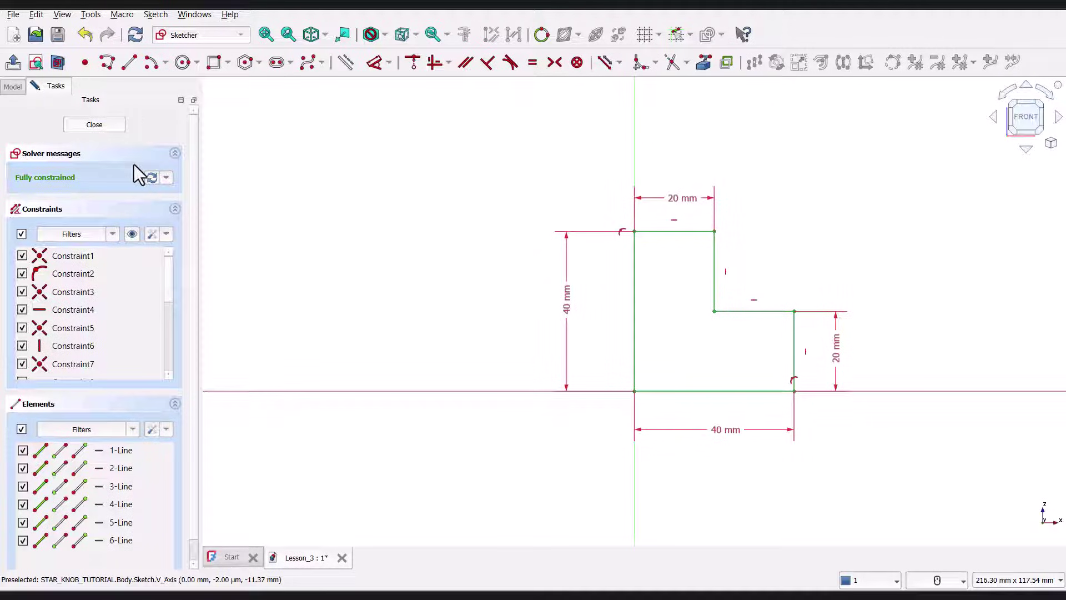
Step: Close the sketch and start a Revolution, trying the base X, Z and Y axes
click(105, 129)
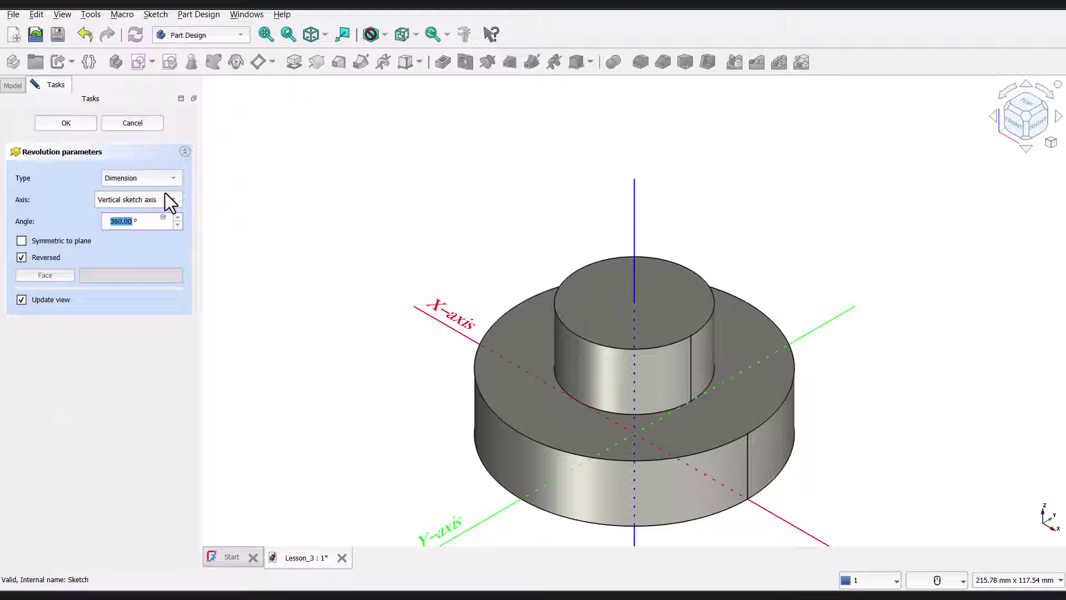
click(165, 195)
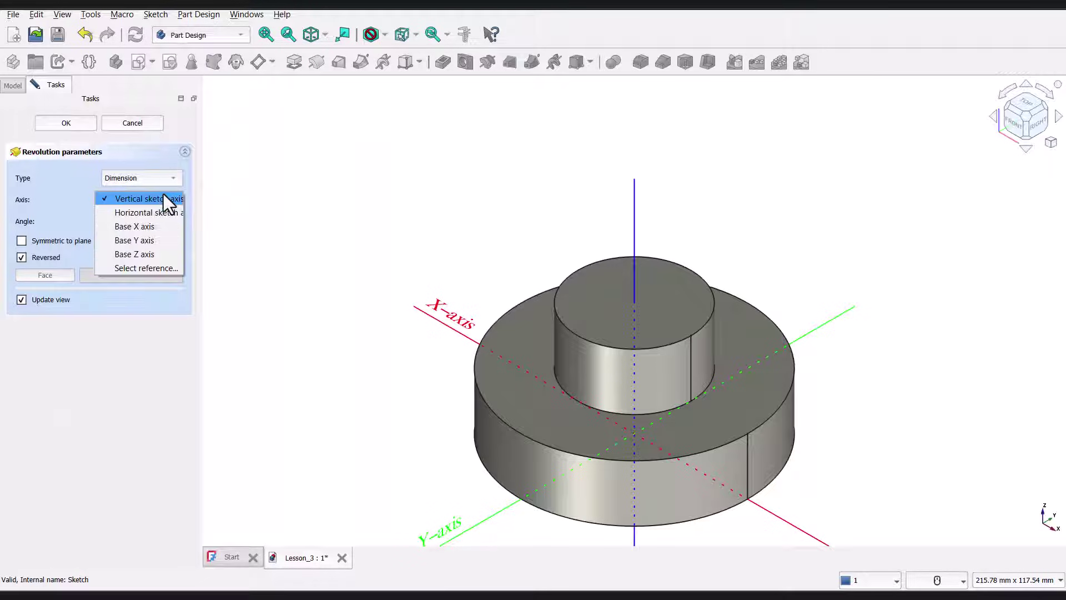
click(147, 225)
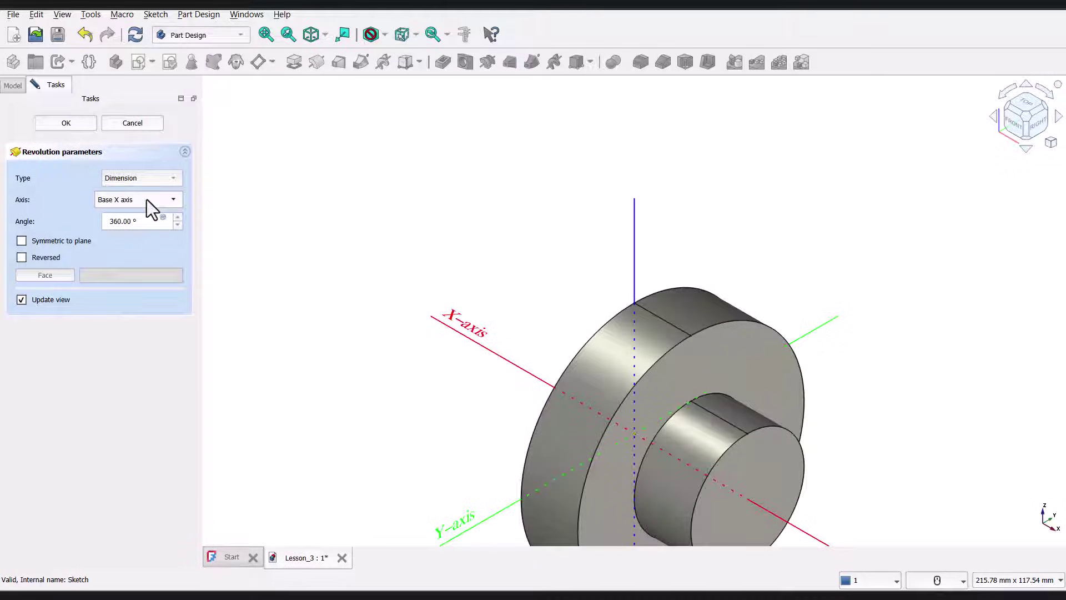
click(147, 199)
click(140, 227)
click(138, 198)
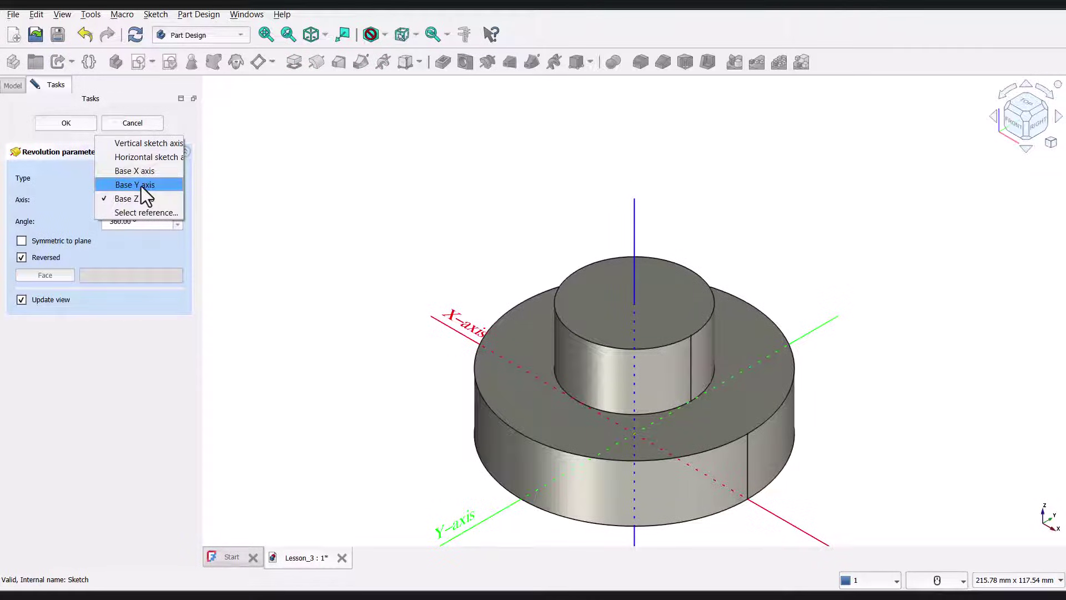
click(141, 185)
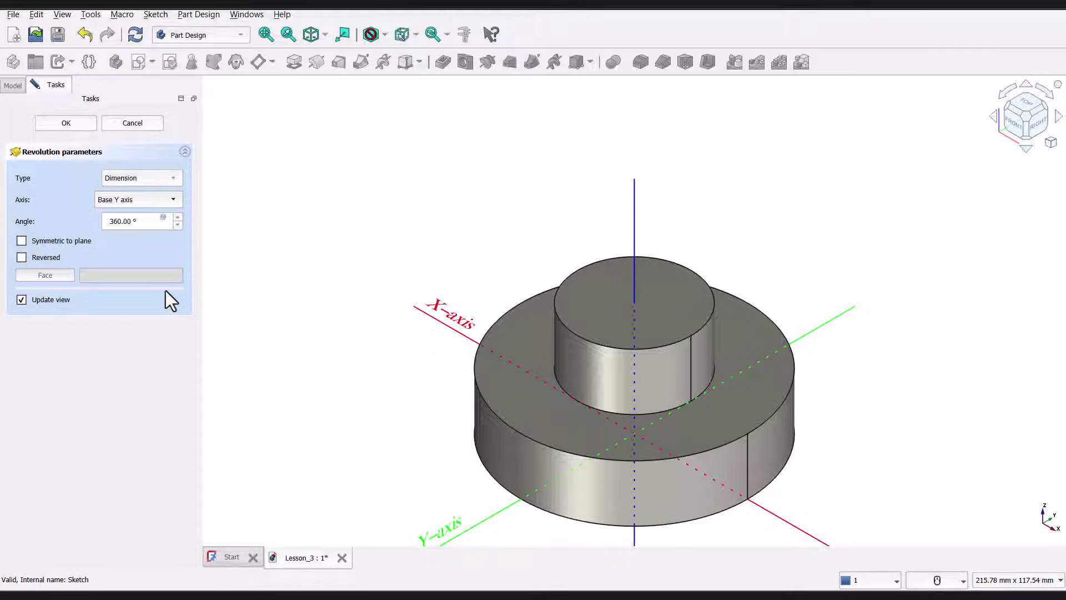
Step: Settle on the vertical sketch axis at 360° and create the Revolution solid
click(151, 200)
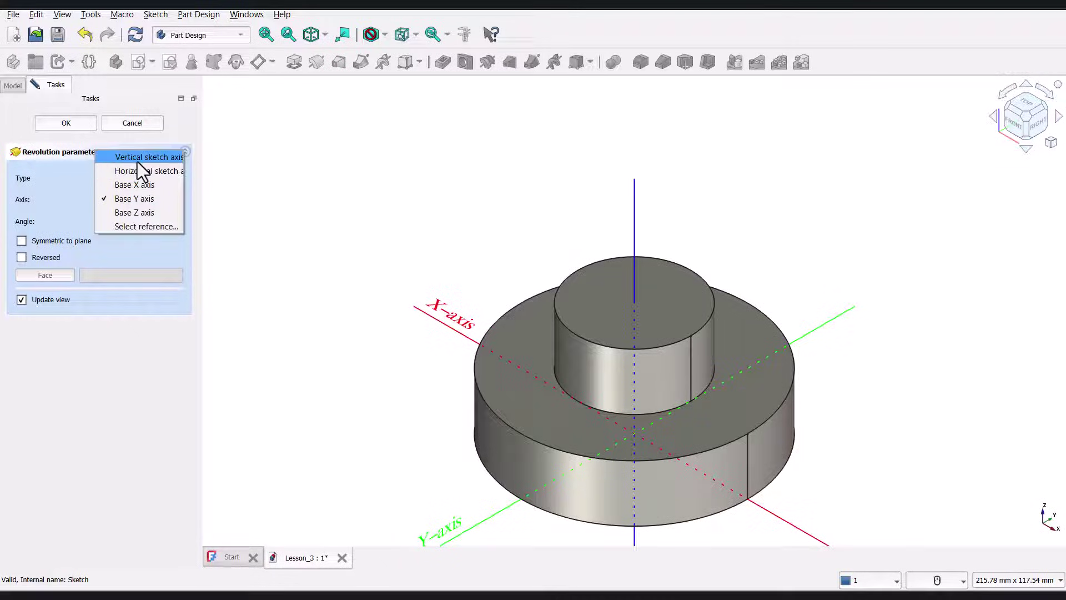
click(138, 172)
click(145, 198)
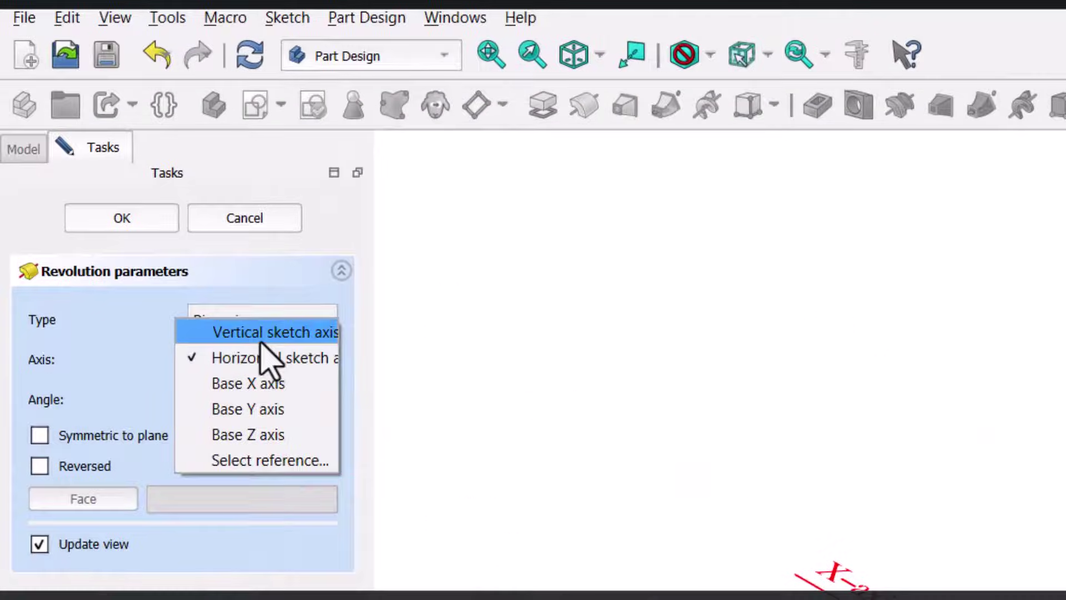
click(261, 334)
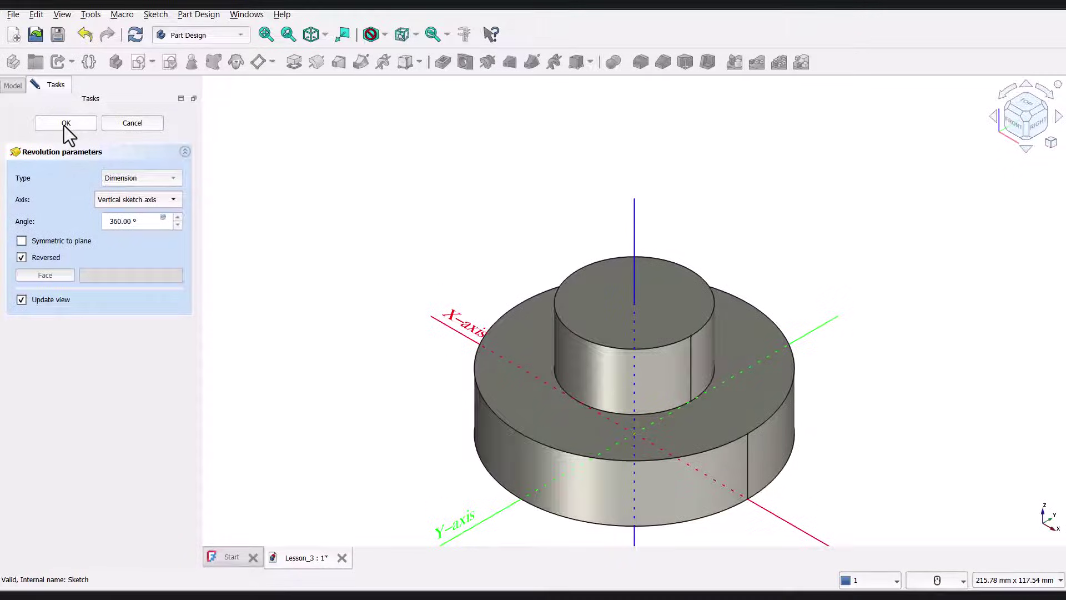
click(65, 124)
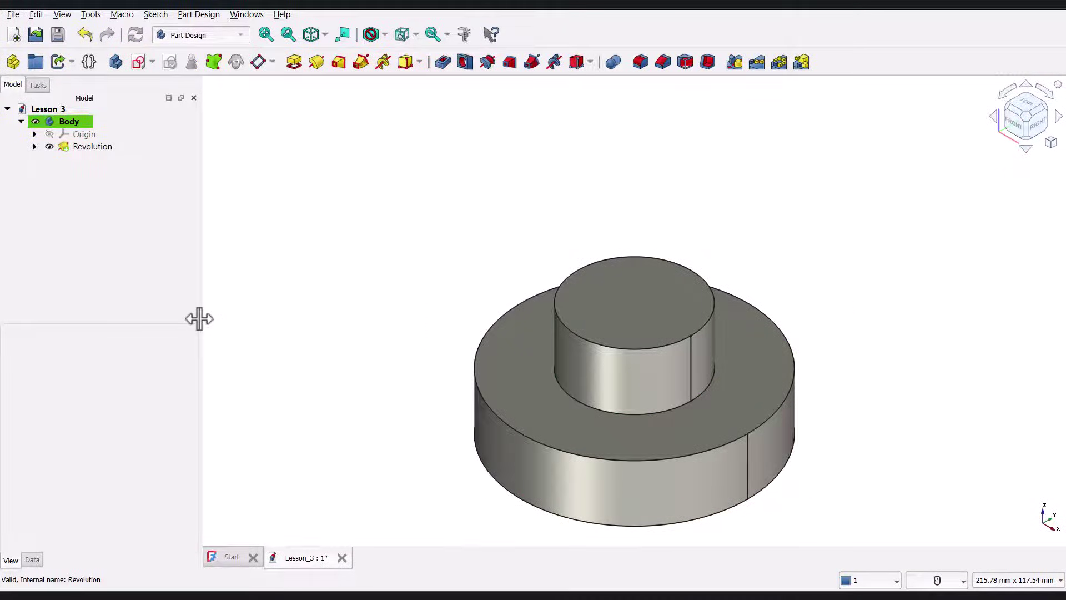
key(alt+Tab)
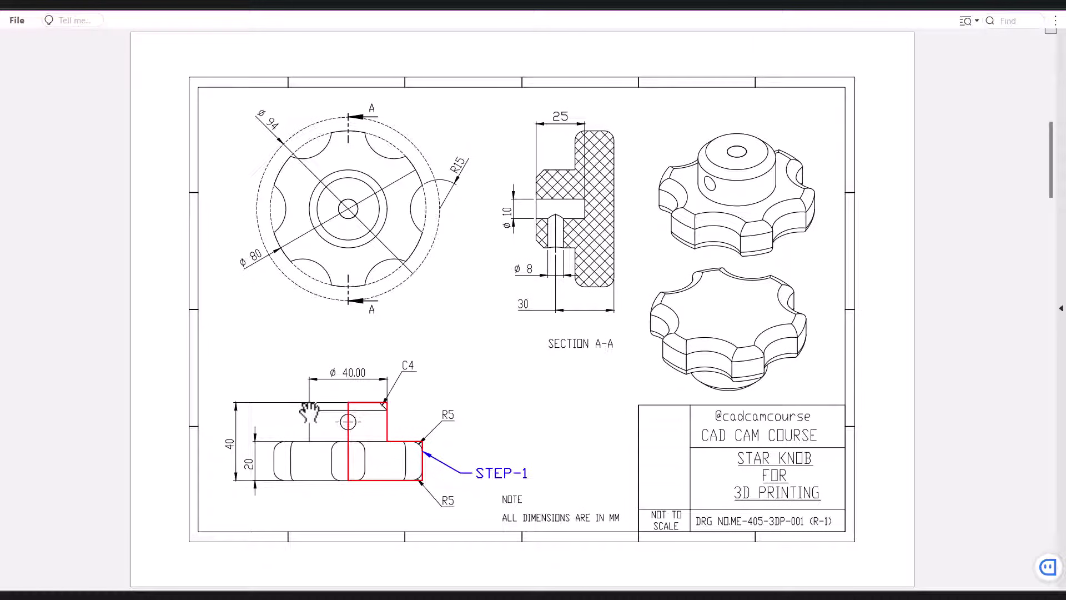
Step: Scroll the star knob drawing down to its STEP-2 page
scroll(487, 336, down, 1)
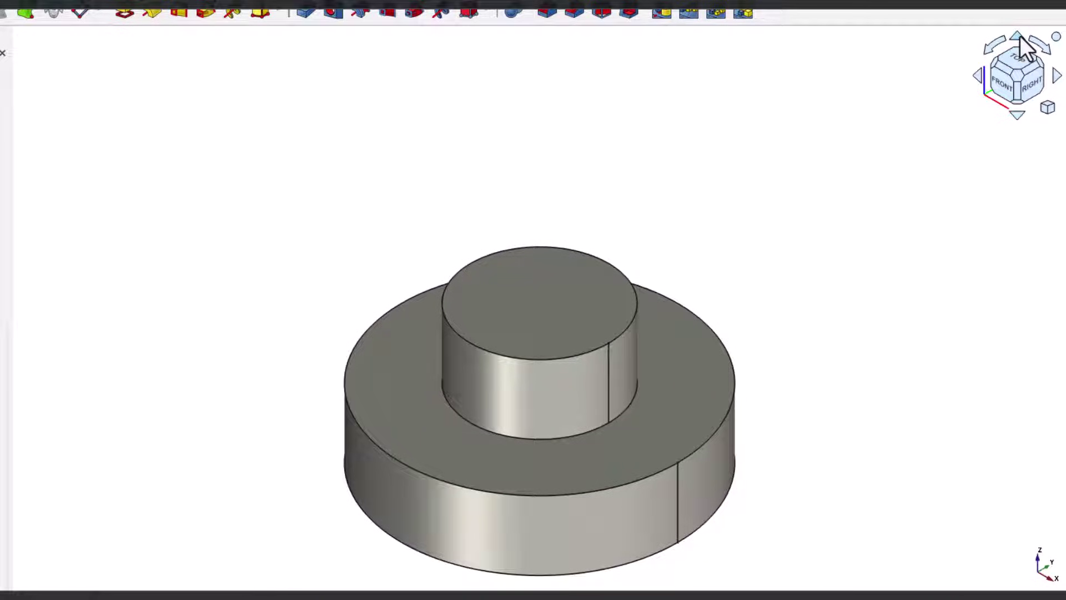
Step: Turn the view to the underside and start a sketch on the solid's bottom face
click(1021, 34)
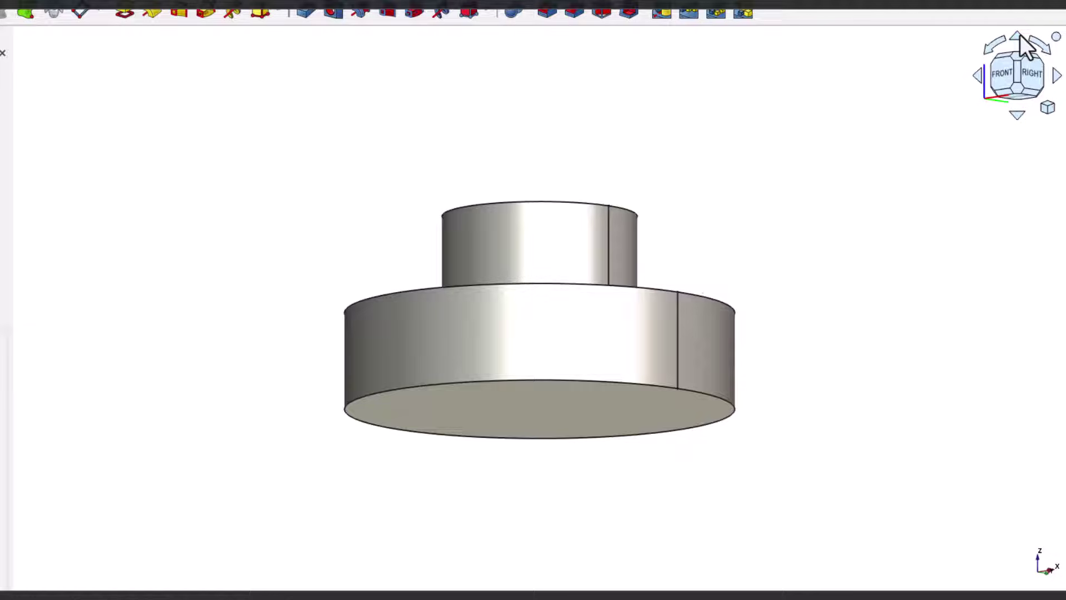
click(1019, 36)
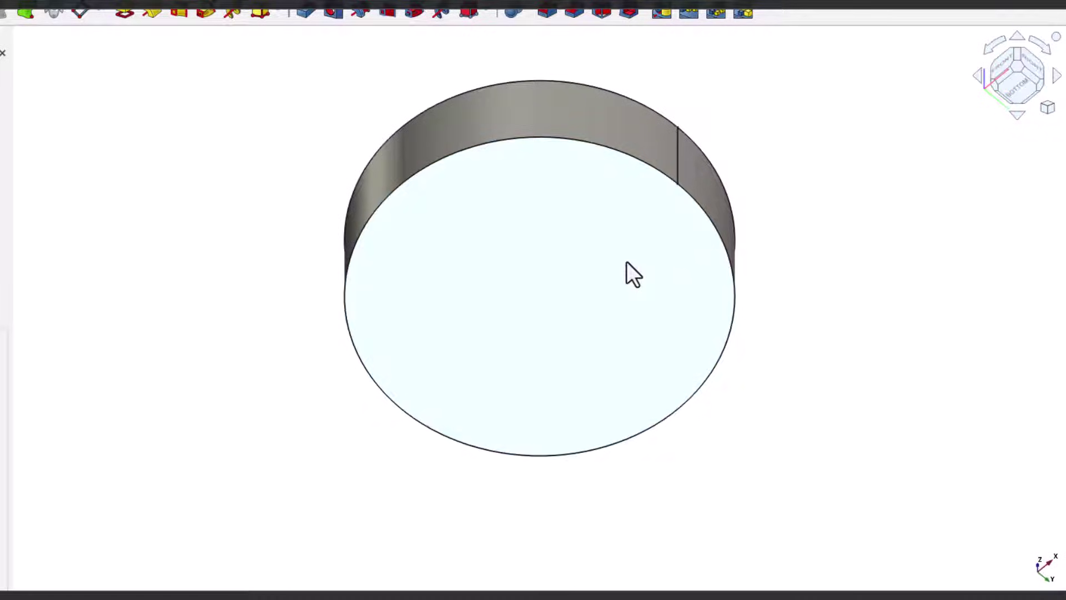
click(626, 262)
click(625, 262)
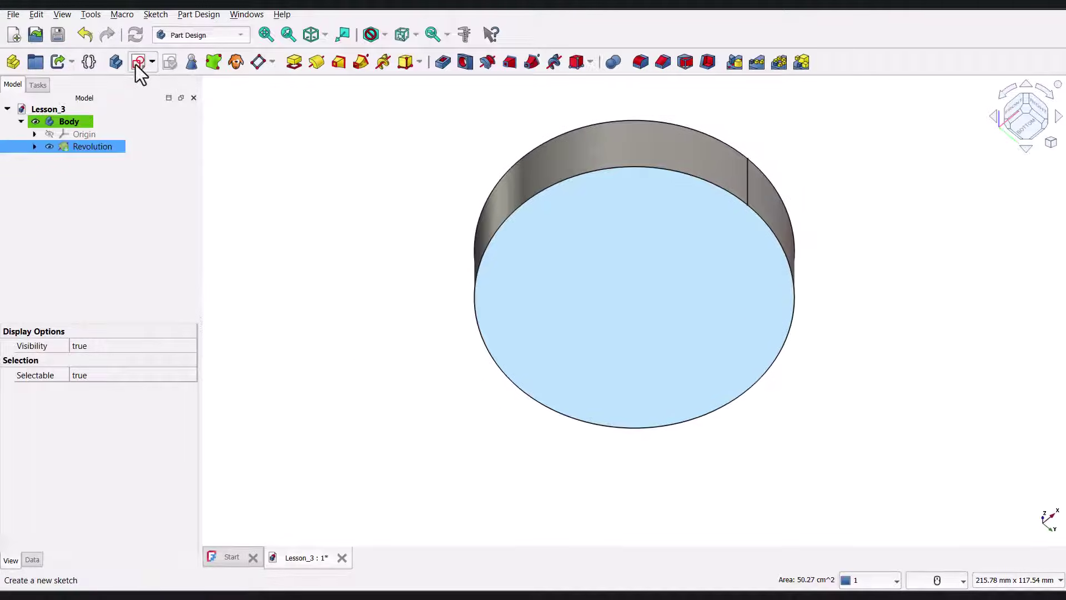
click(136, 64)
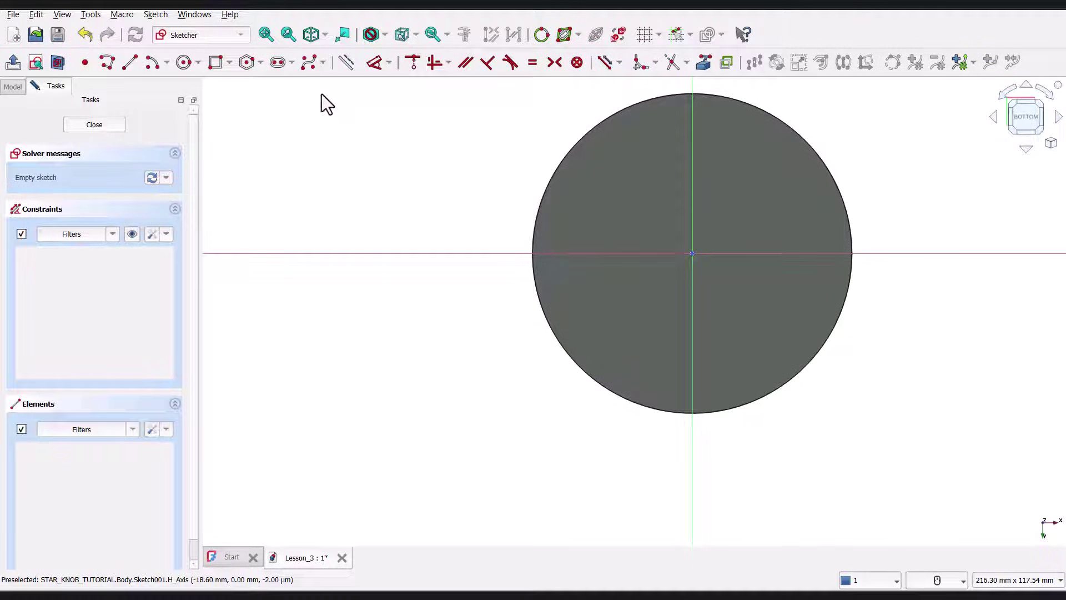
Step: Draw a circle centred on the sketch origin
click(264, 34)
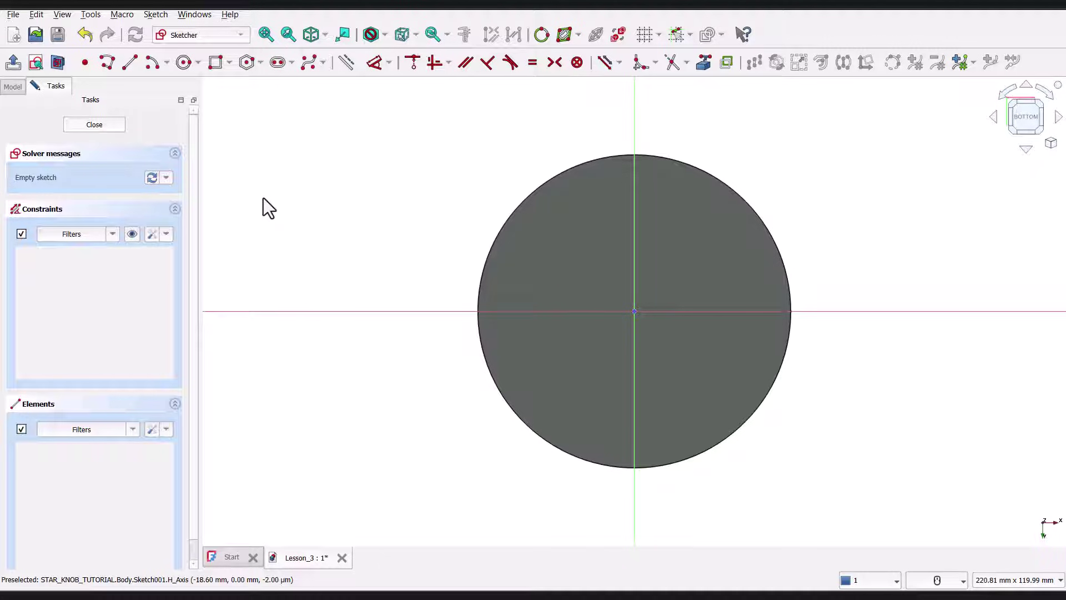
click(185, 63)
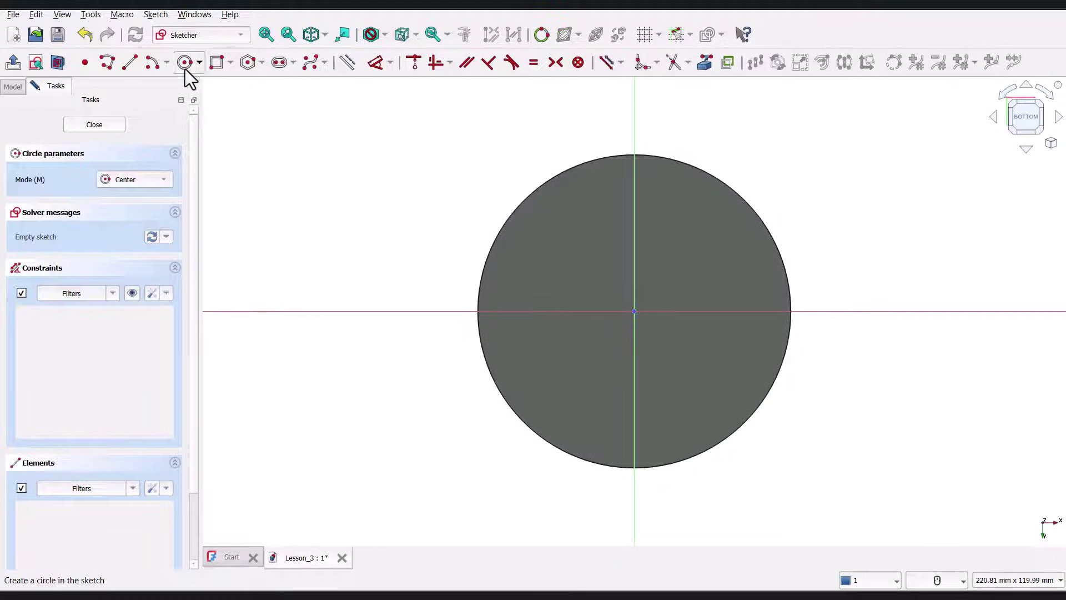
click(634, 312)
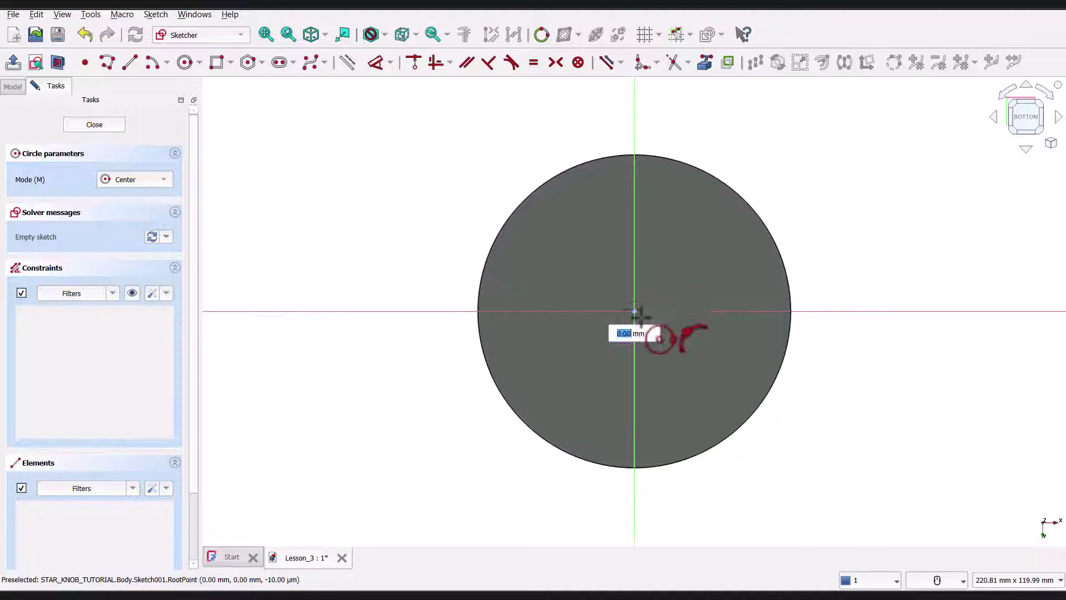
click(808, 425)
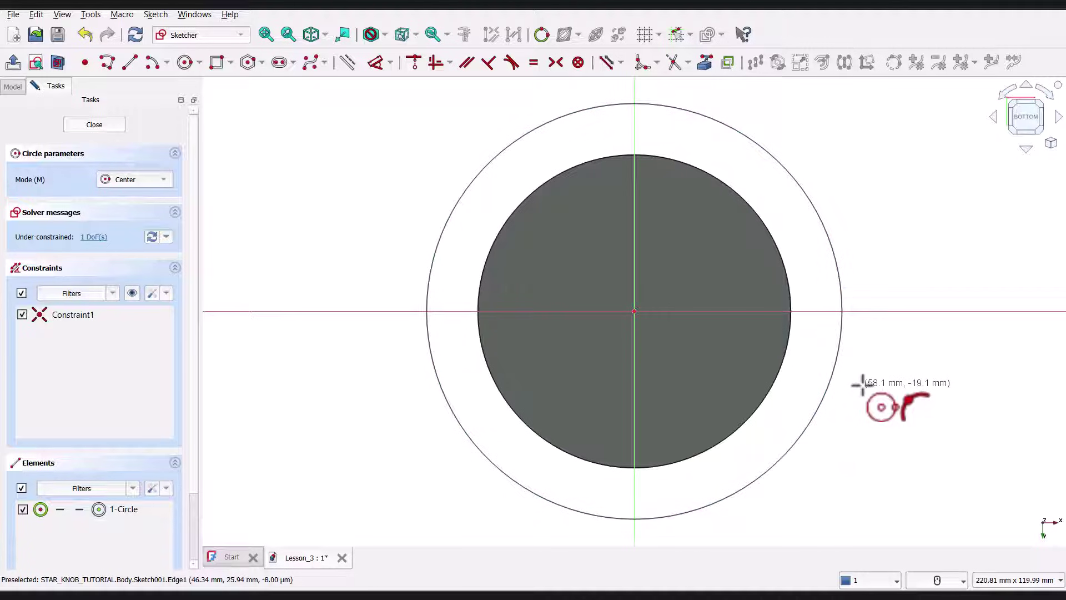
right_click(864, 385)
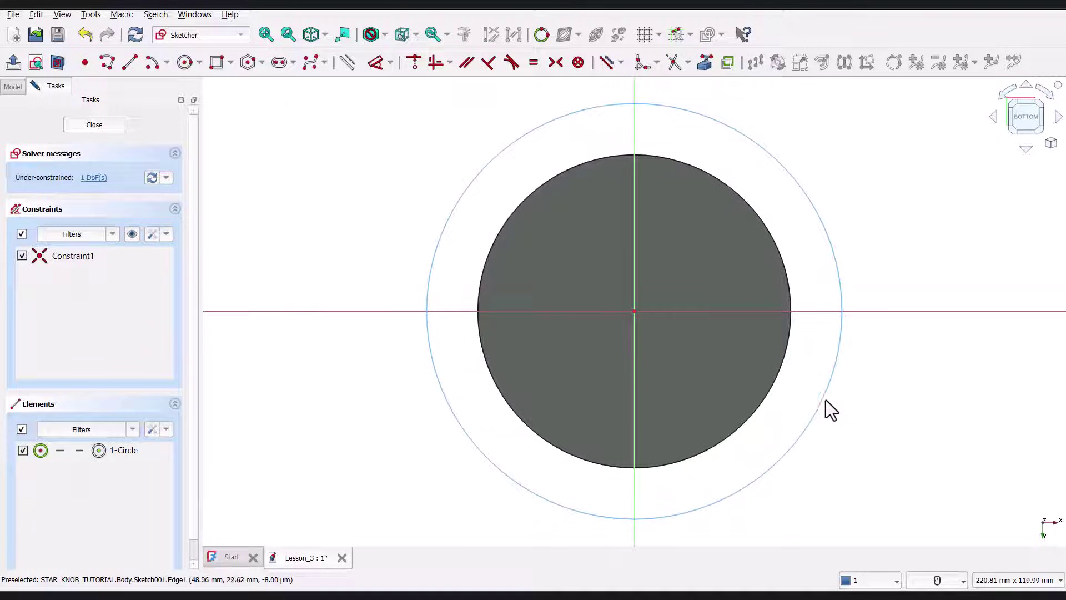
Step: Make the circle construction geometry and constrain its diameter to 94 mm
click(825, 401)
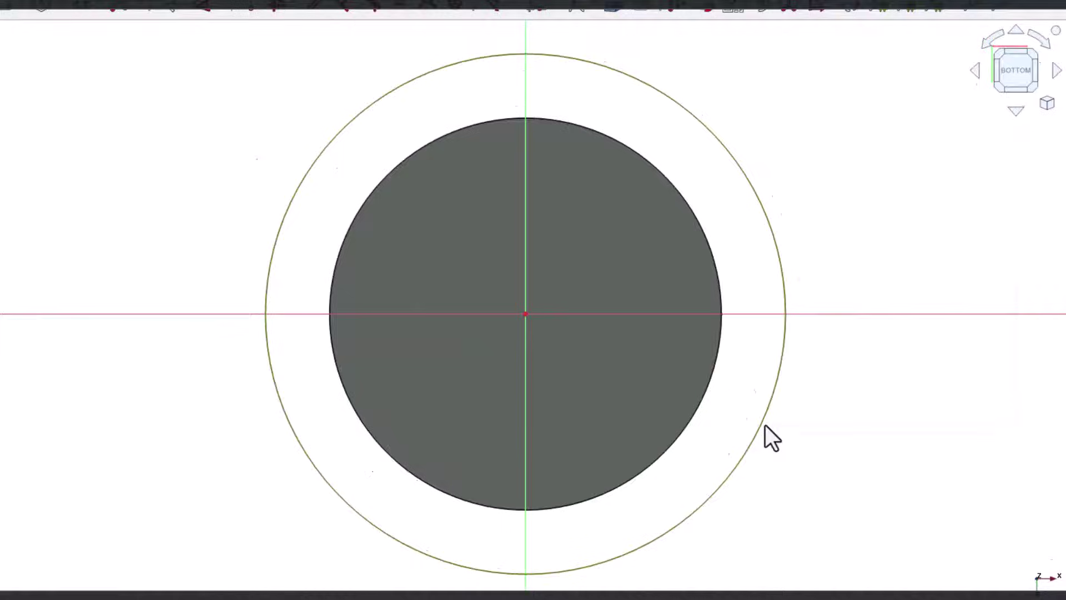
right_click(826, 400)
click(717, 117)
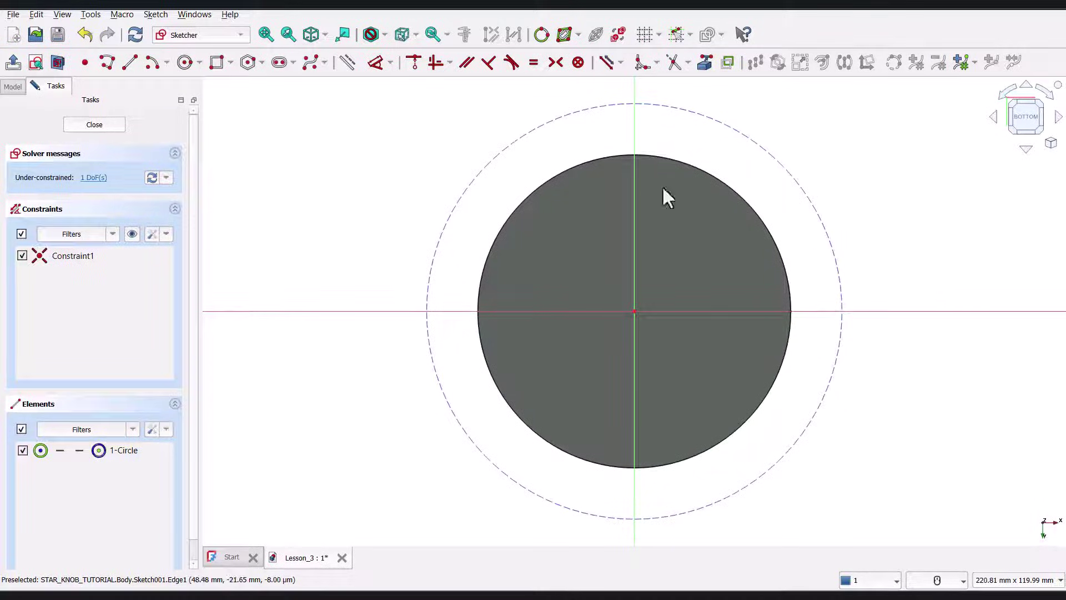
click(375, 62)
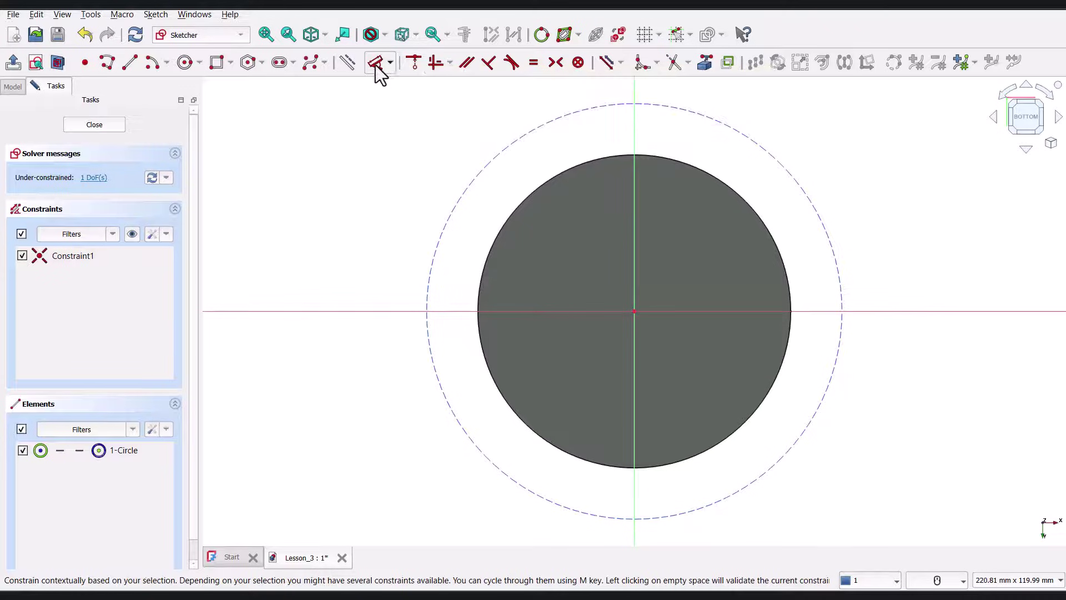
click(810, 209)
click(930, 268)
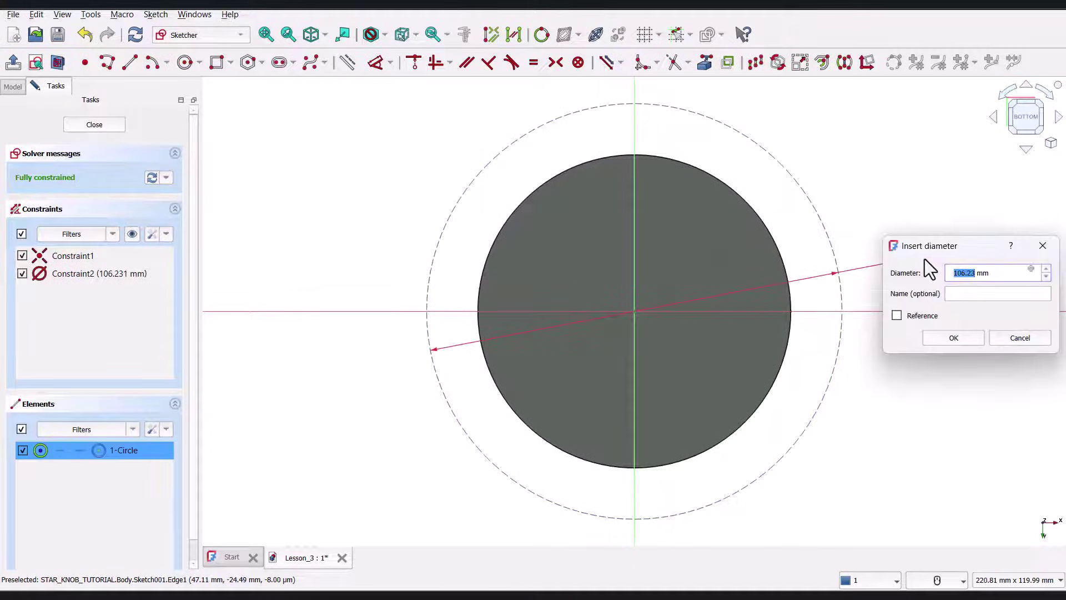
text(94)
key(Return)
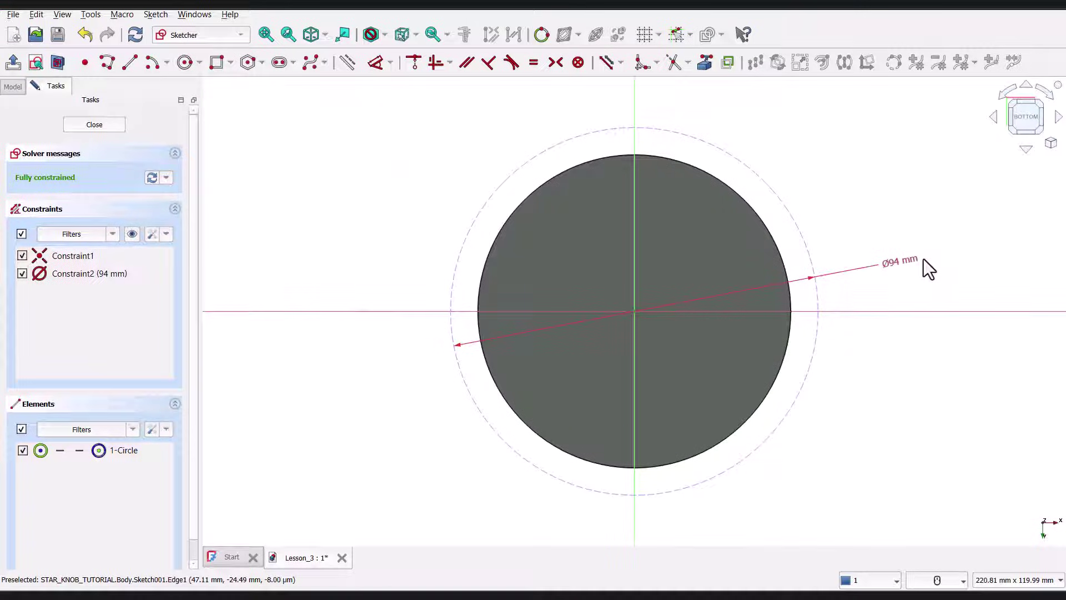
Step: Draw a second circle on the construction circle and set its diameter to 30 mm
click(184, 61)
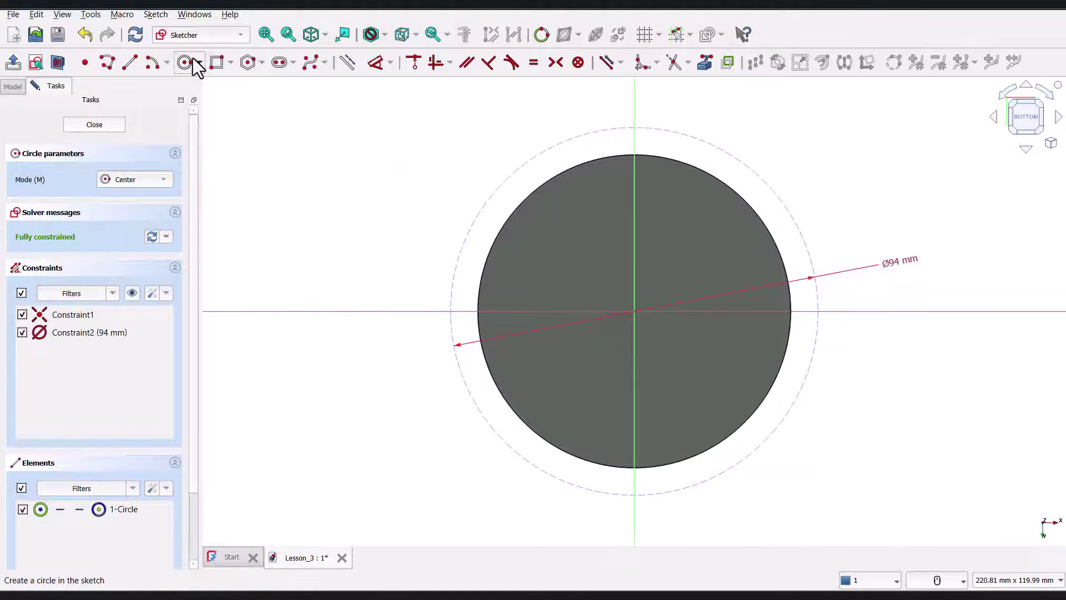
click(817, 311)
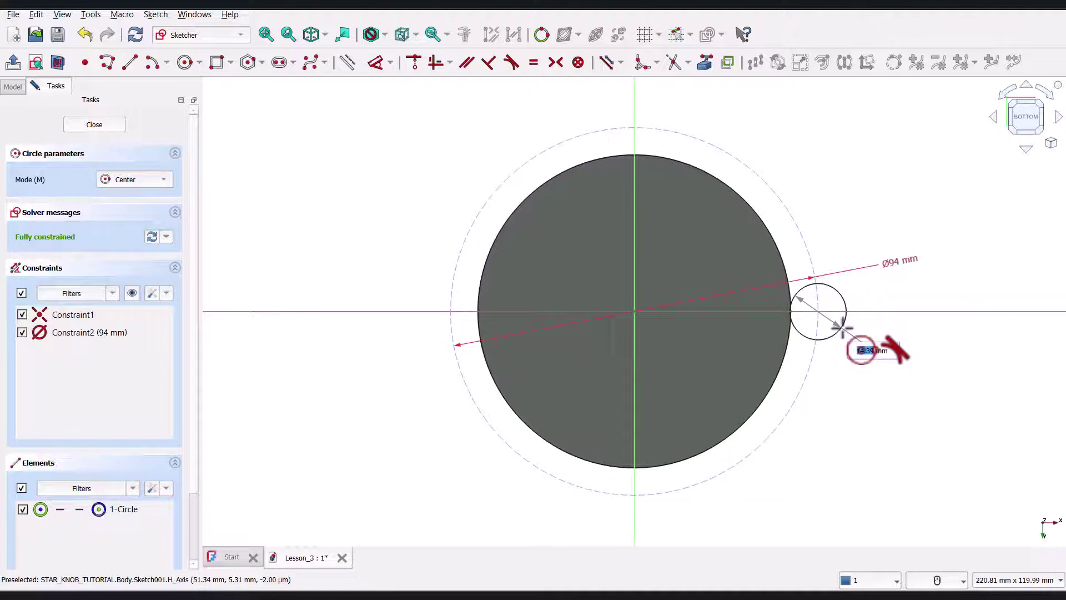
click(862, 340)
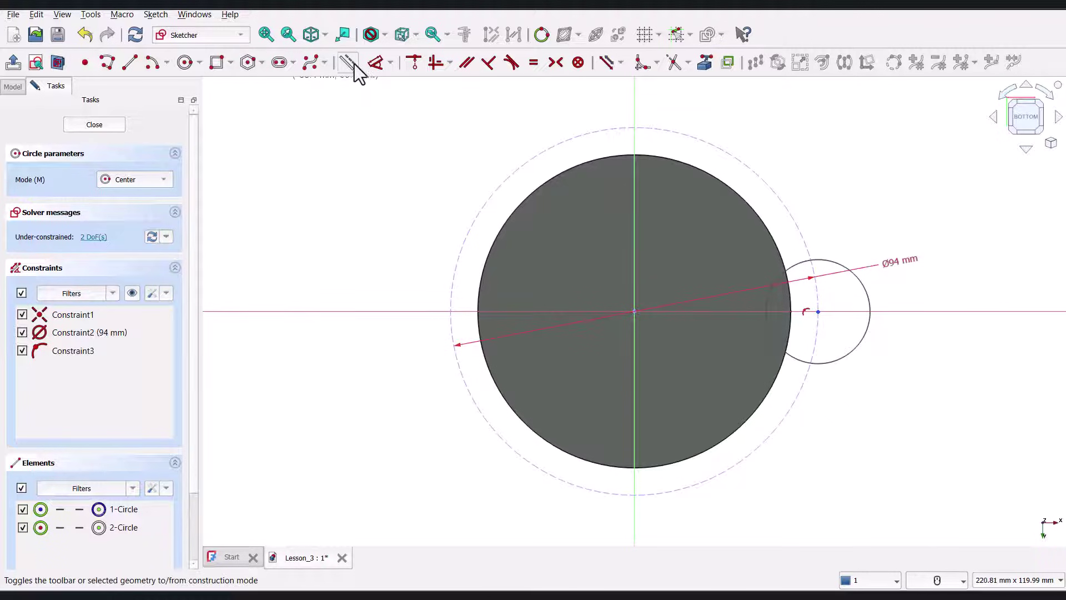
click(375, 63)
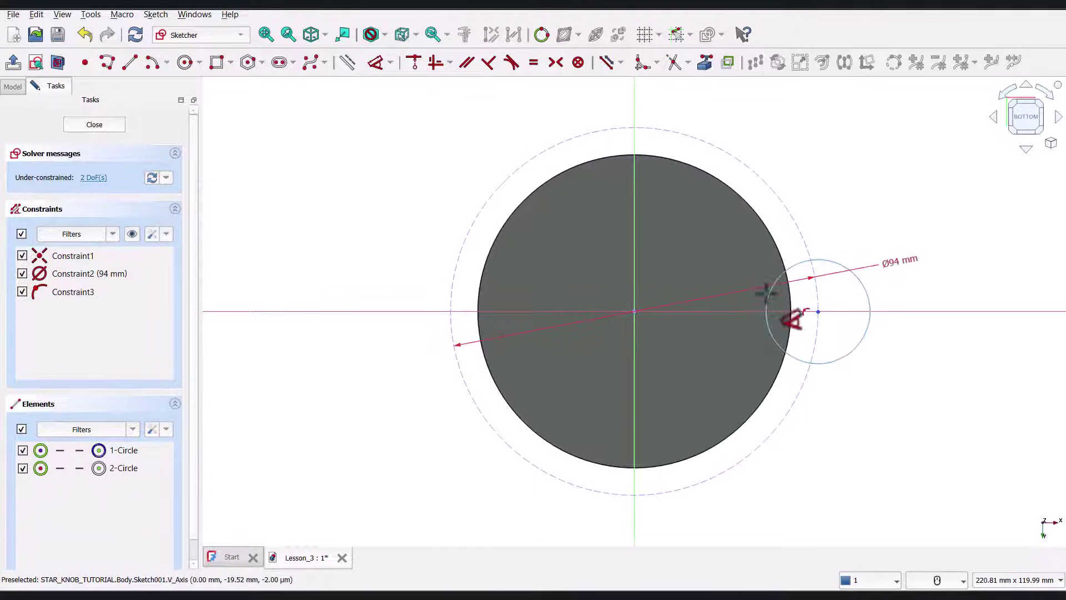
click(857, 356)
click(916, 404)
text(30)
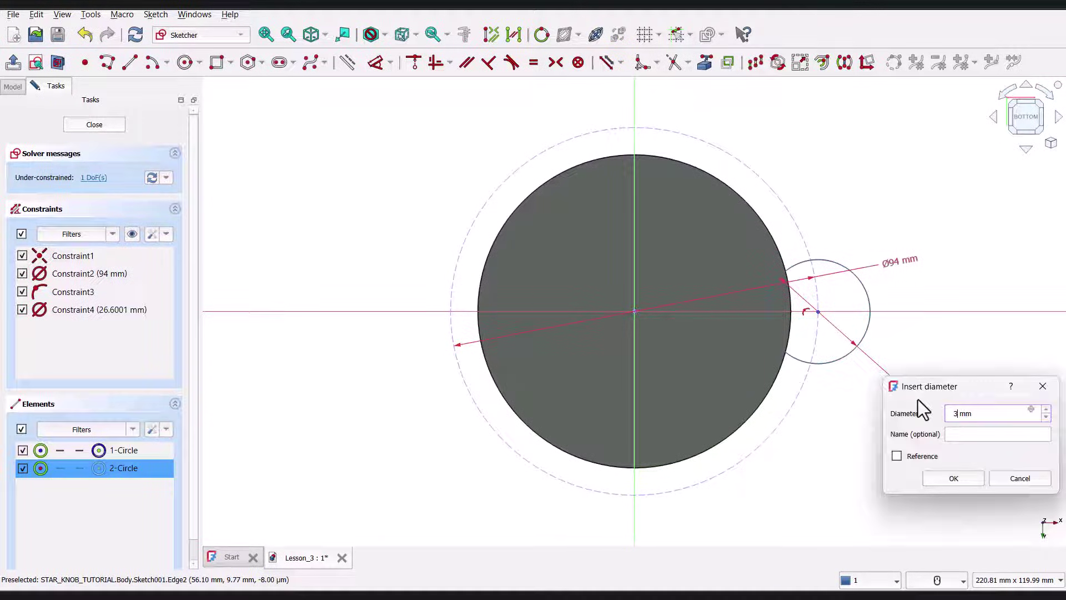
key(Return)
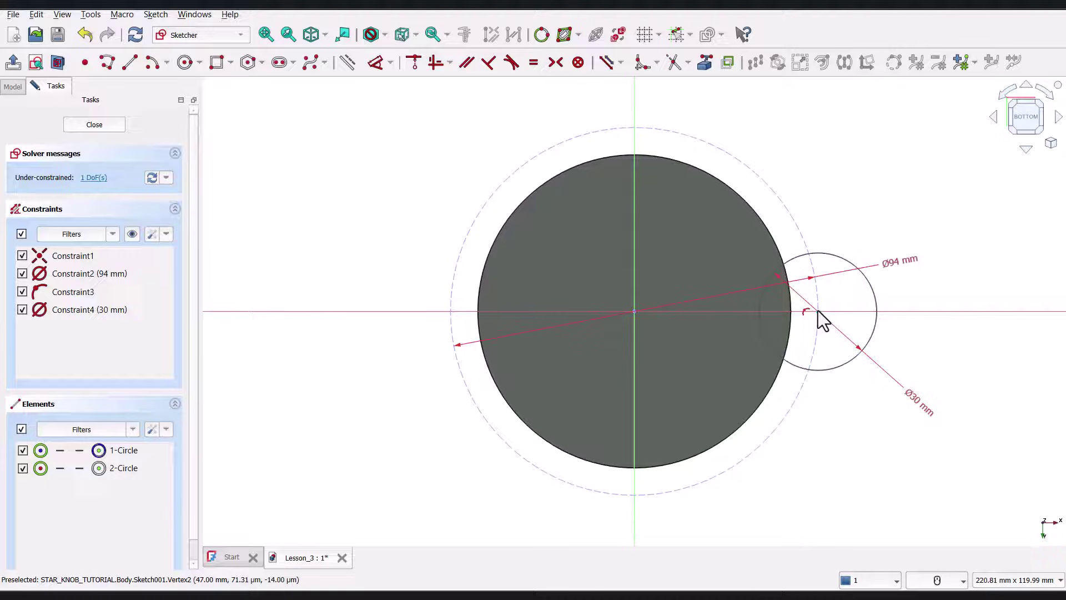
Step: Constrain the small circle's centre horizontally level with the origin
drag(814, 318, 914, 300)
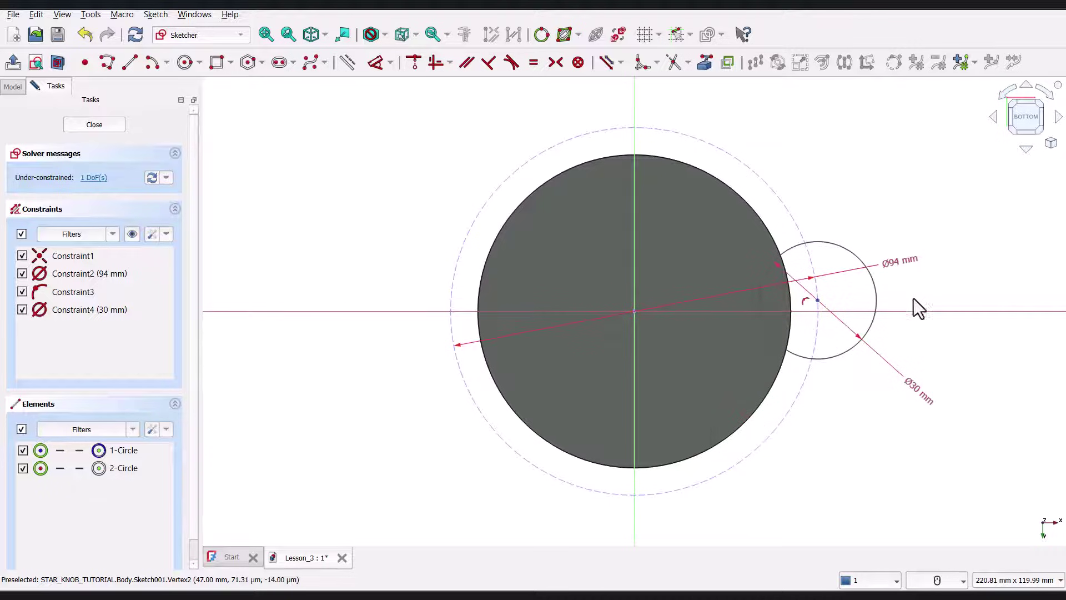
click(817, 300)
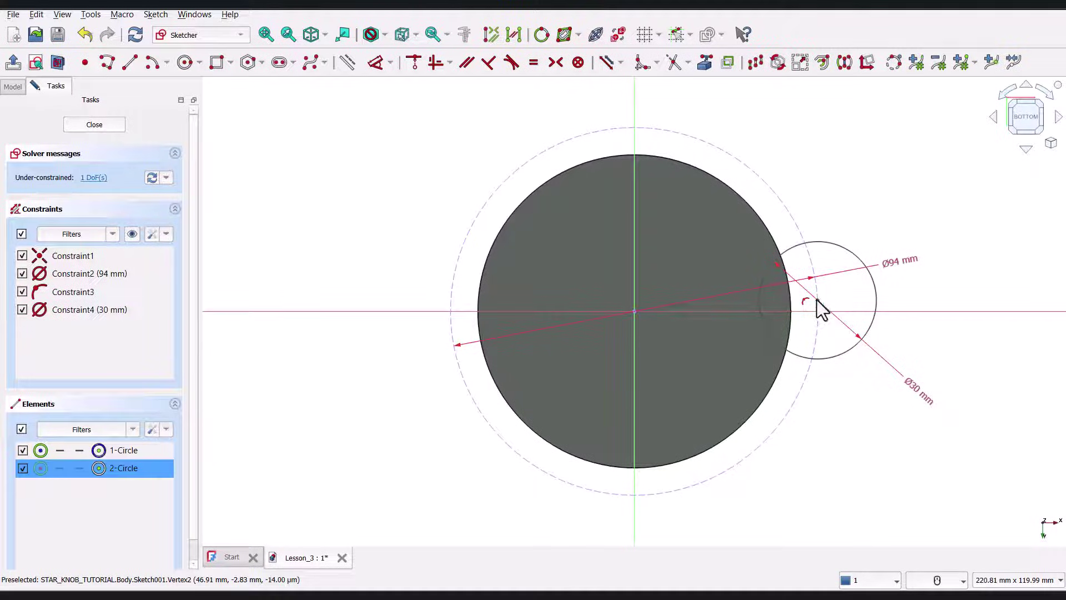
click(635, 311)
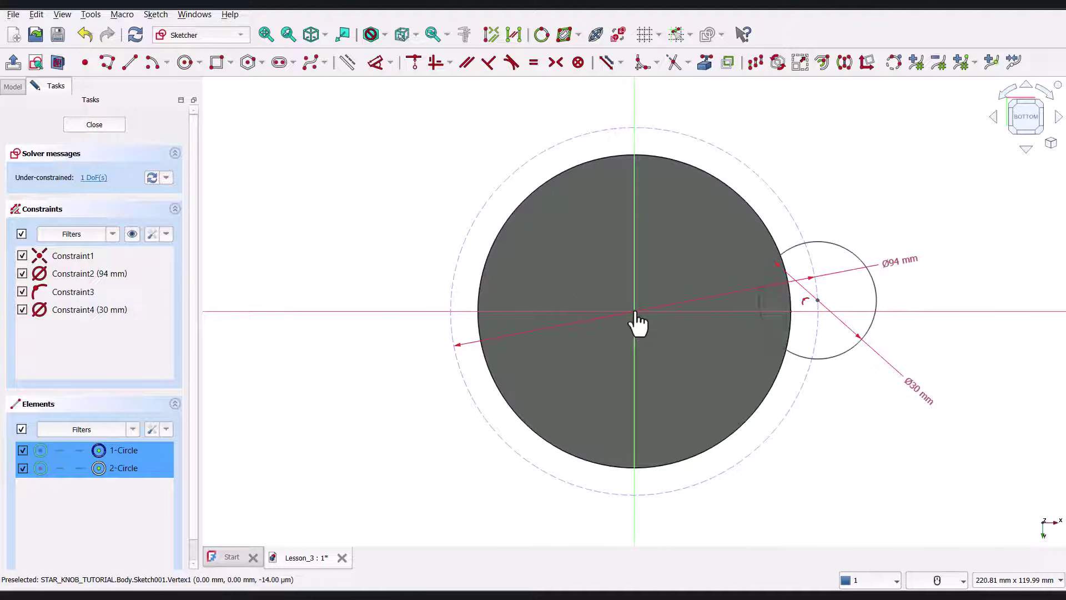
click(438, 64)
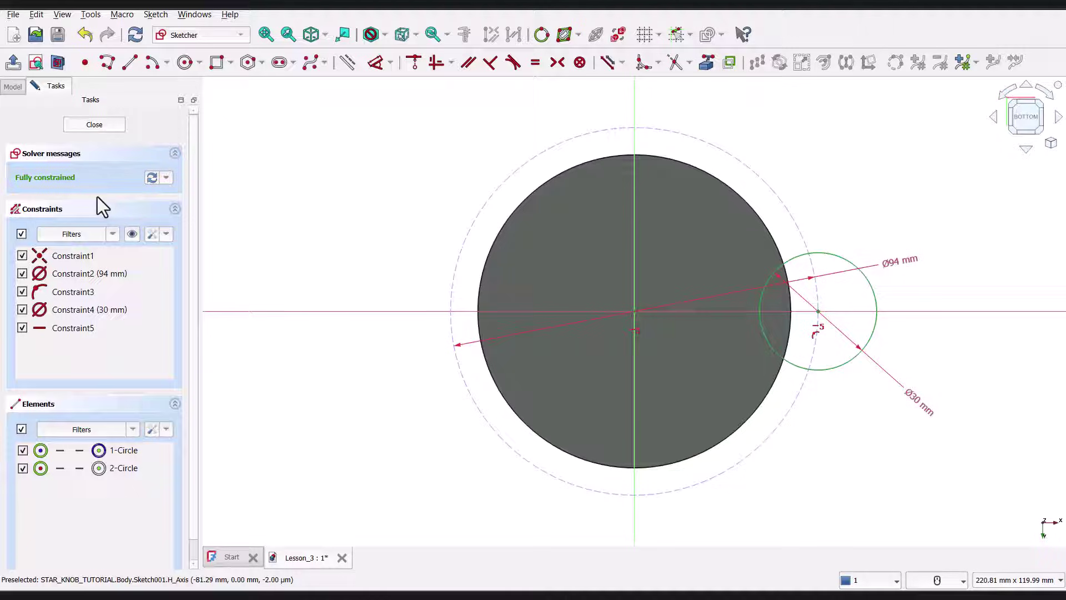
Step: Close the sketch and pocket the small circle Through all, cutting one rim notch
click(100, 124)
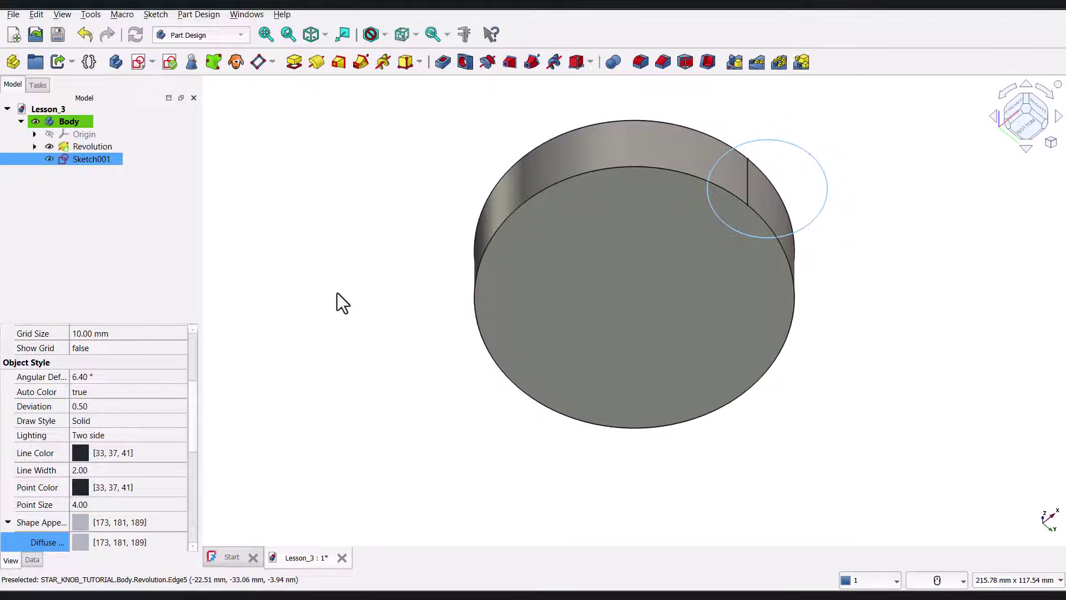
key(0)
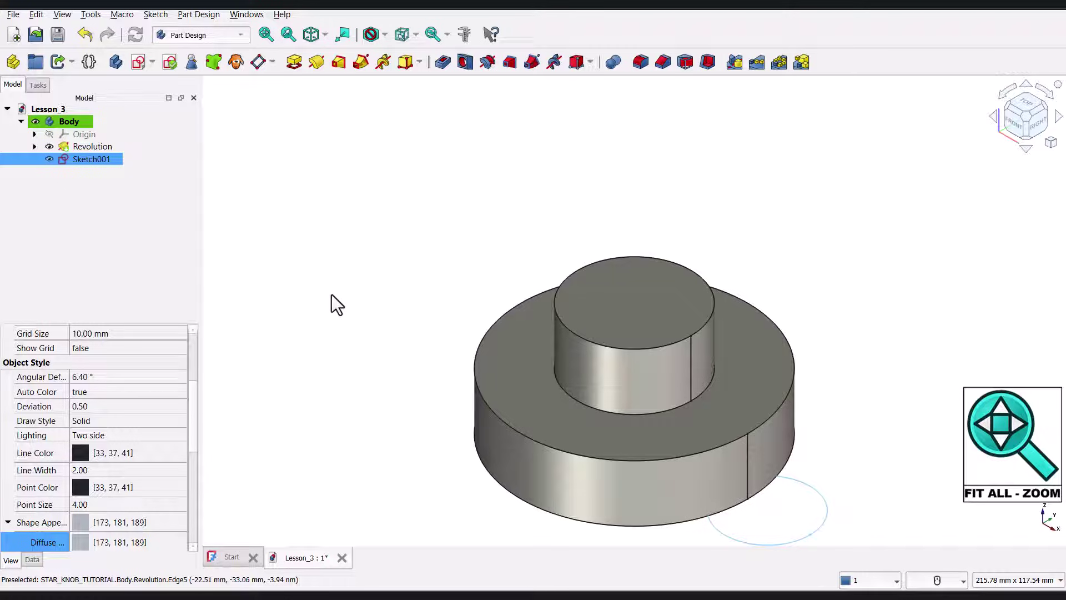
click(264, 35)
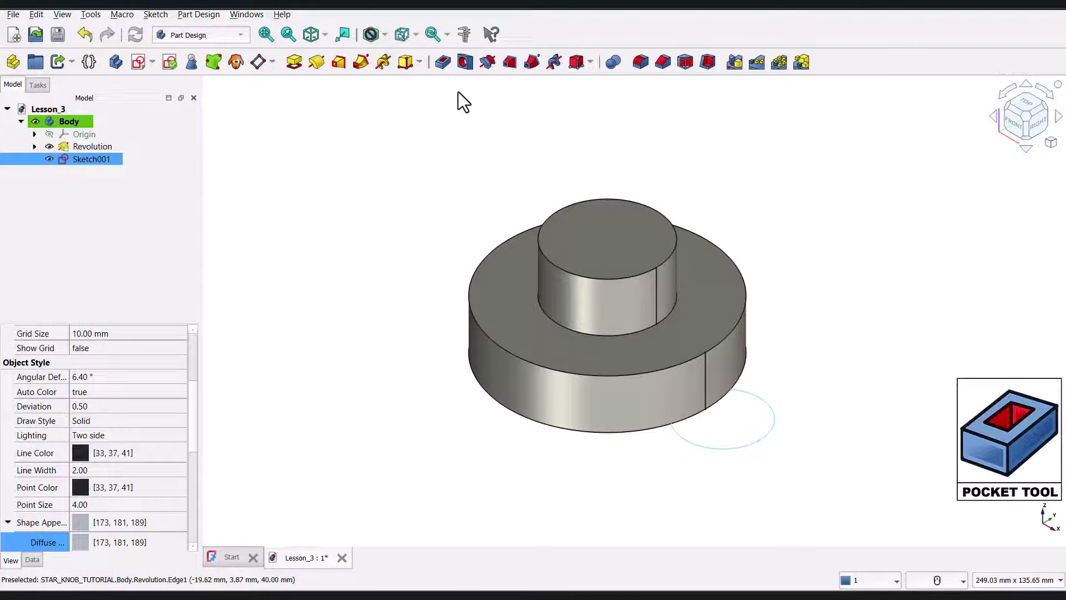
click(443, 61)
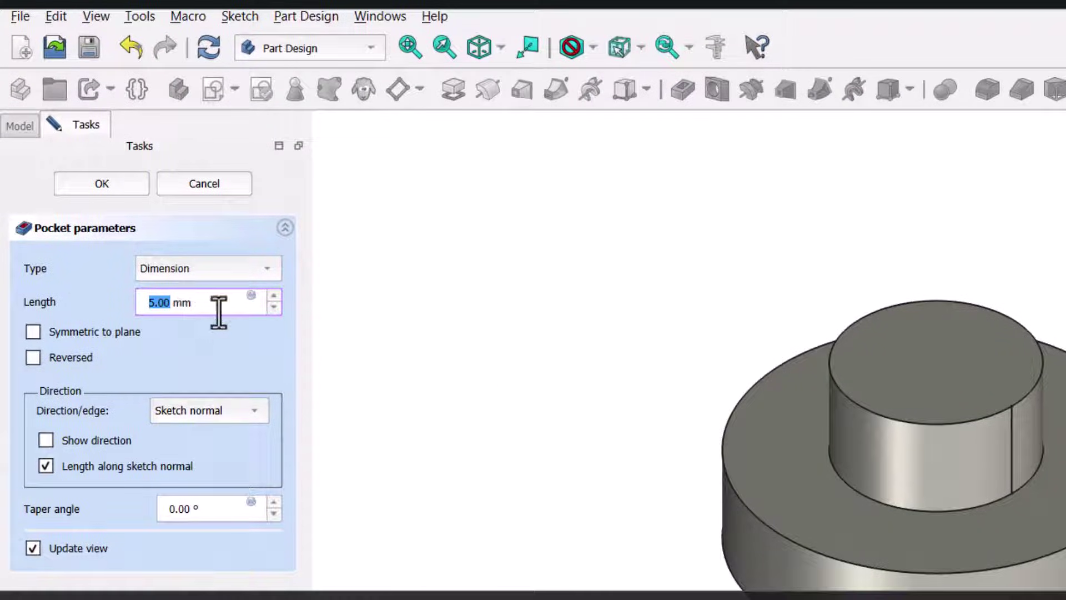
click(202, 276)
click(201, 289)
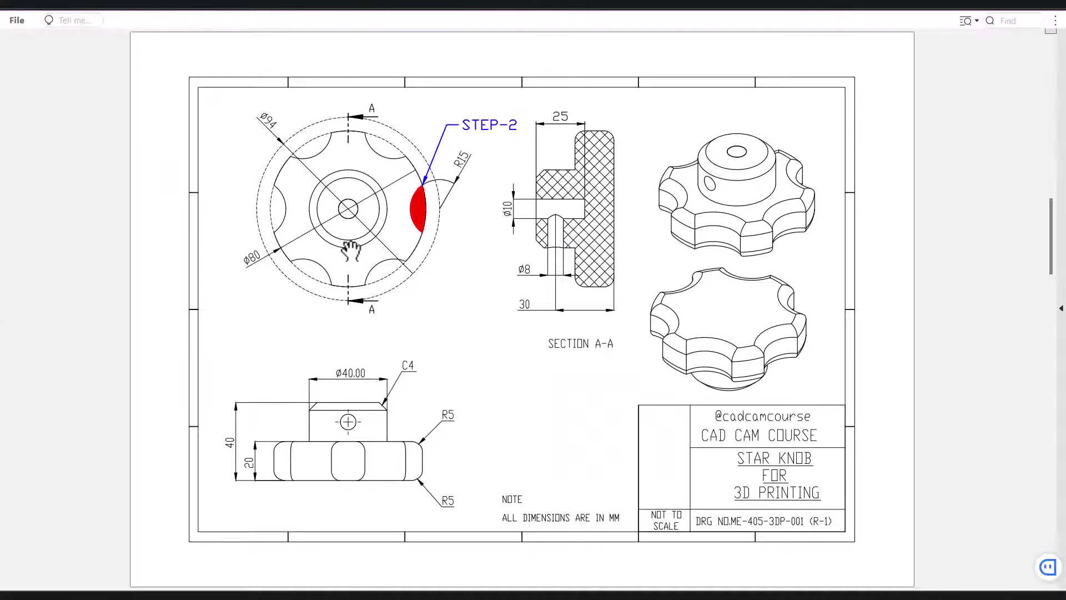
scroll(350, 245, down, 3)
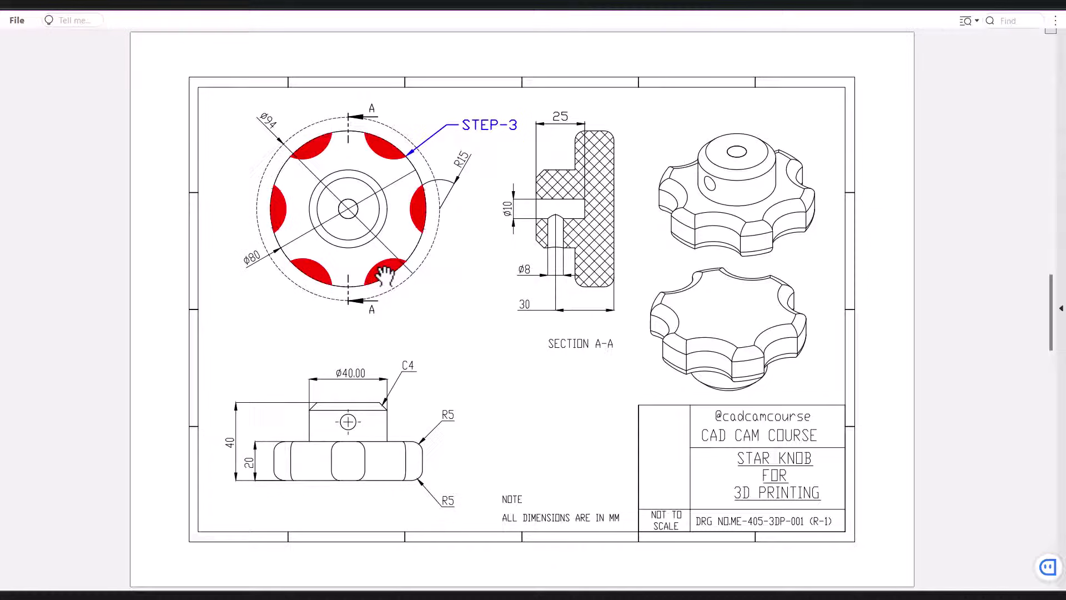
Step: Leave the STEP-3 drawing page and return to the FreeCAD model
key(alt+Tab)
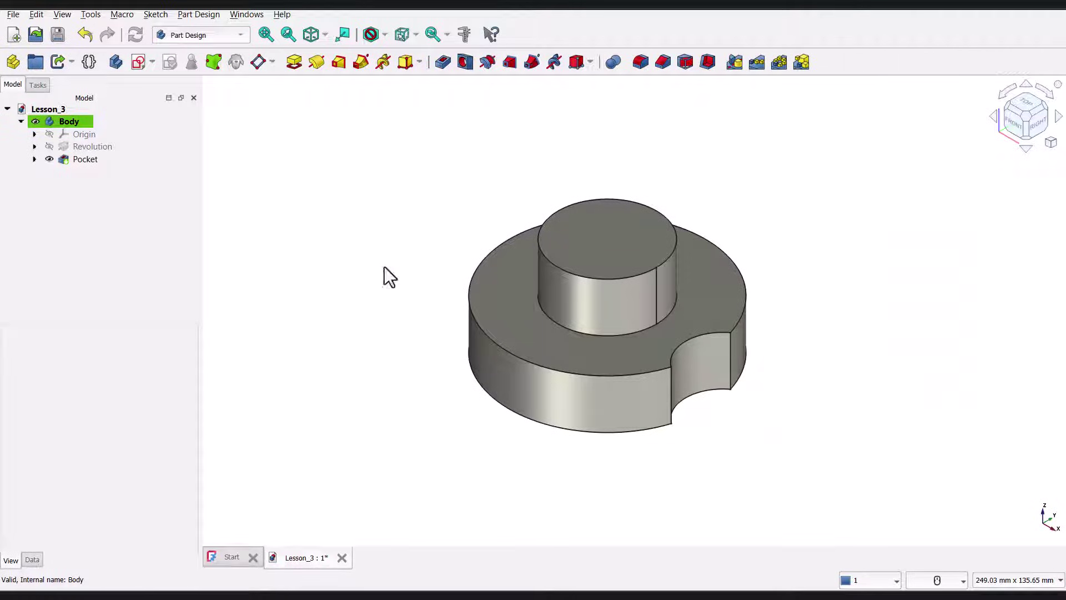
Step: Polar-pattern the Pocket feature into 6 occurrences over 360°
click(87, 157)
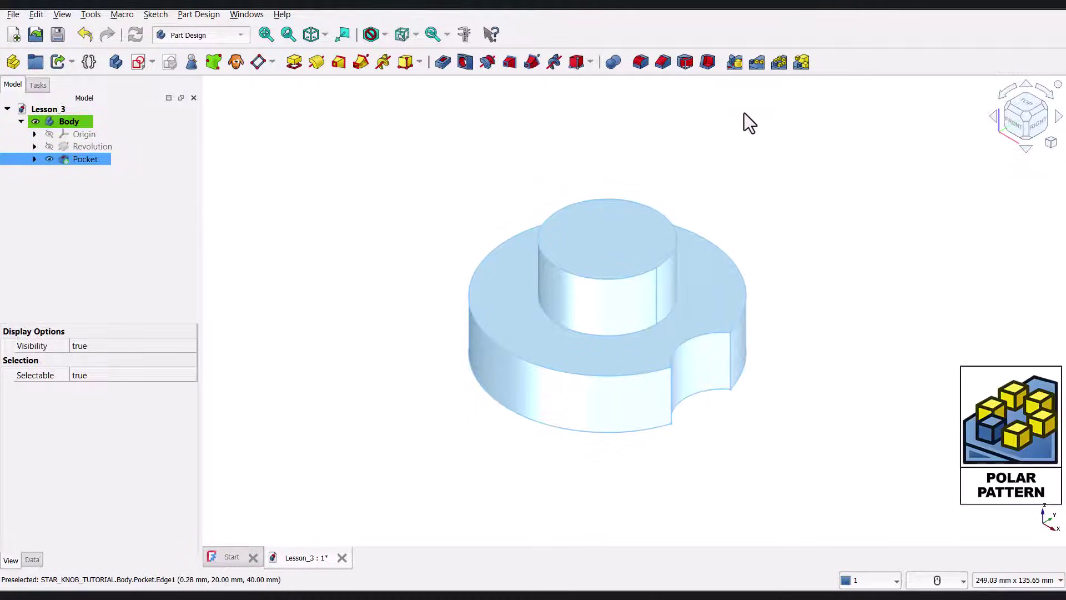
click(778, 63)
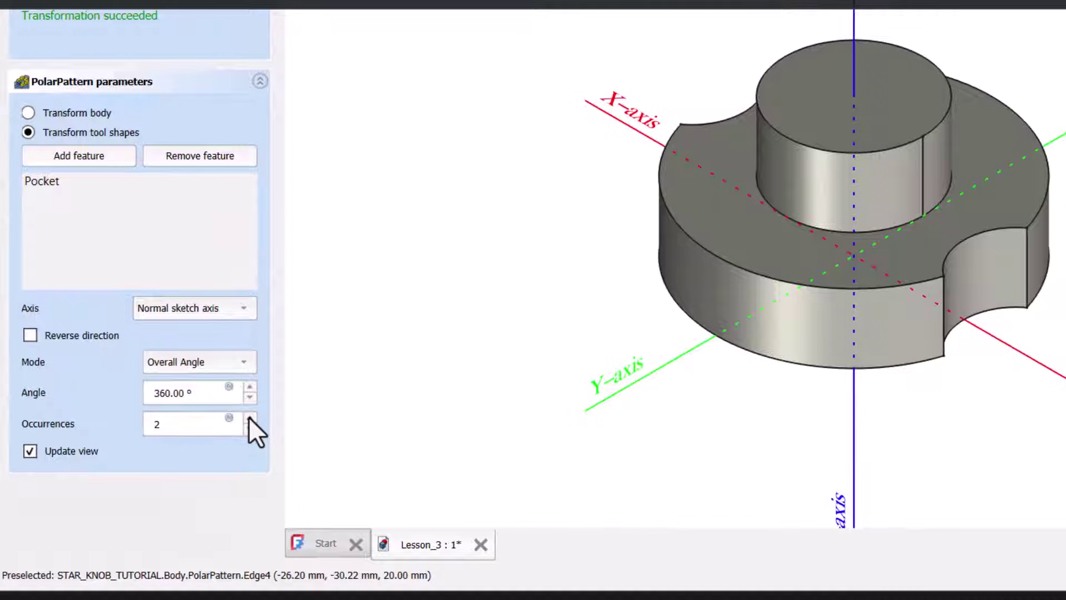
click(250, 419)
click(249, 419)
click(249, 419)
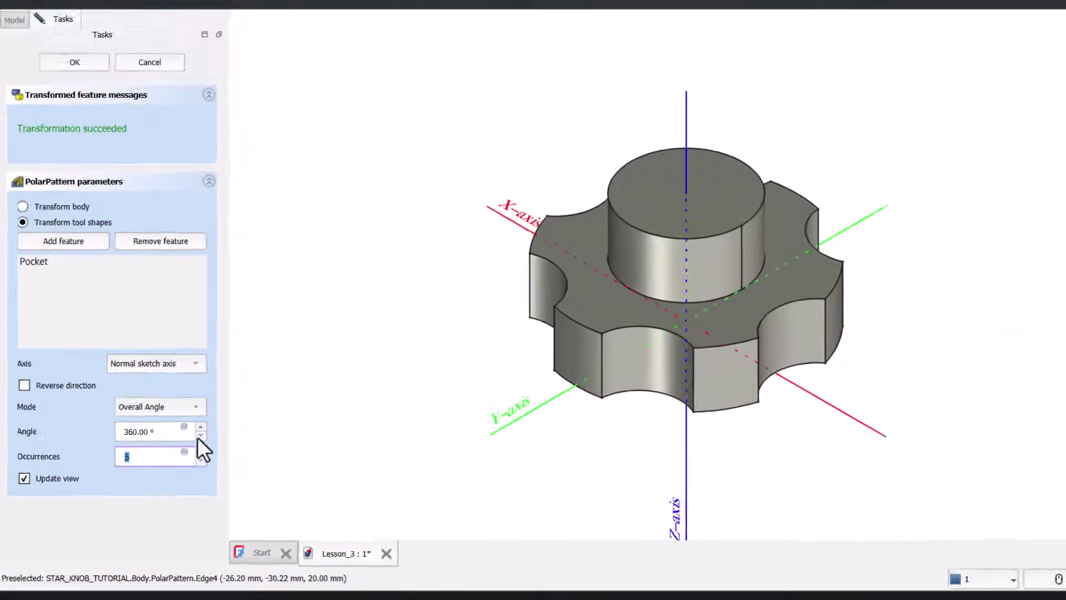
click(69, 66)
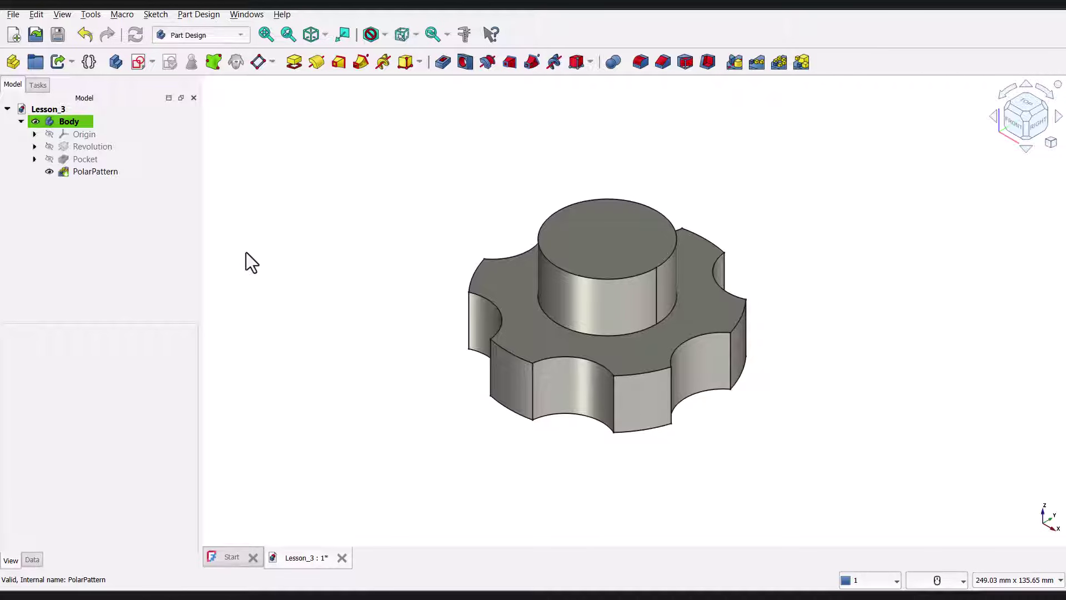
Step: Bring up the drawing and scroll to the STEP-4 page showing the C4 chamfer and R5 rounds
key(alt+Tab)
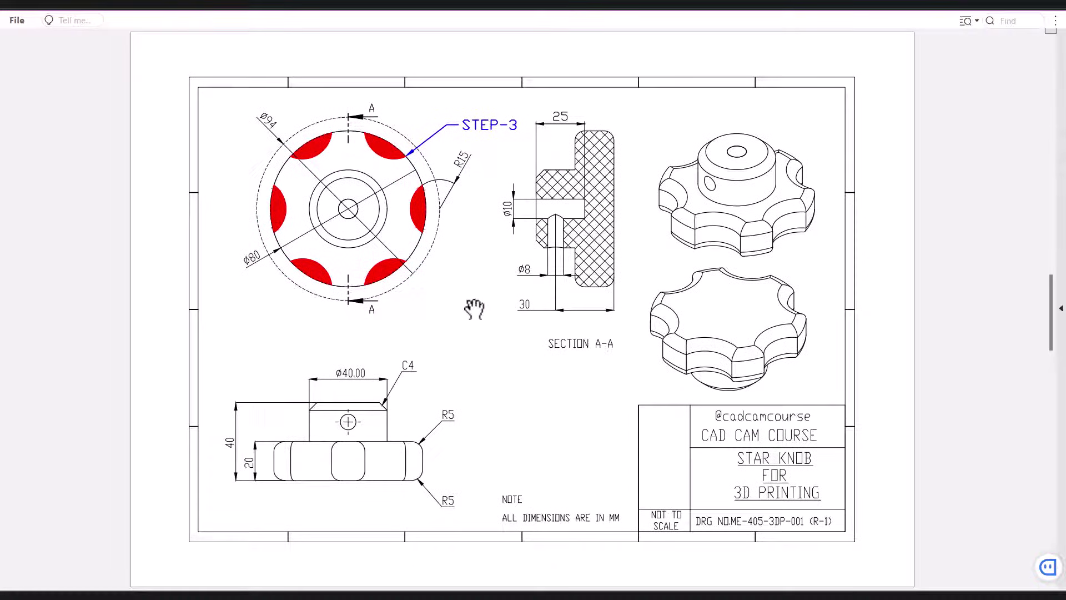
scroll(475, 308, down, 3)
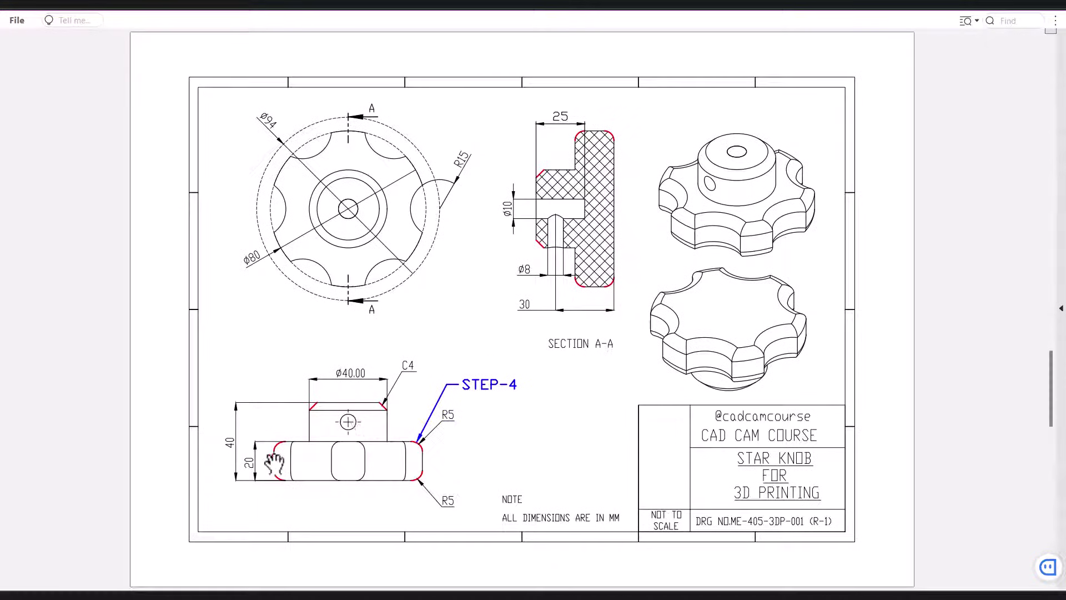
Step: Chamfer the hub's top circular edge with a 4 mm size
key(alt+Tab)
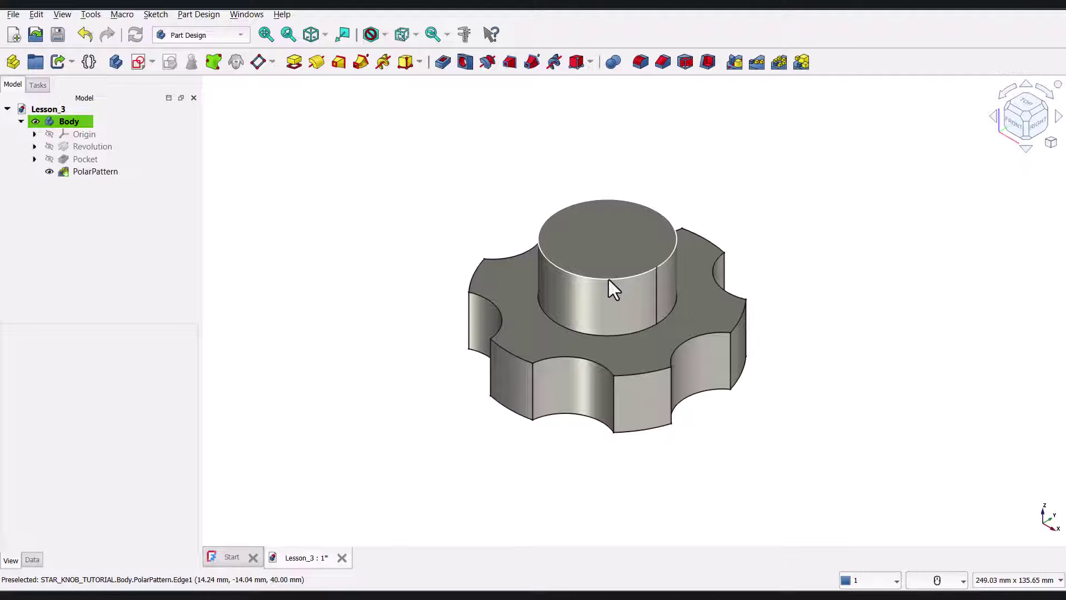
click(609, 280)
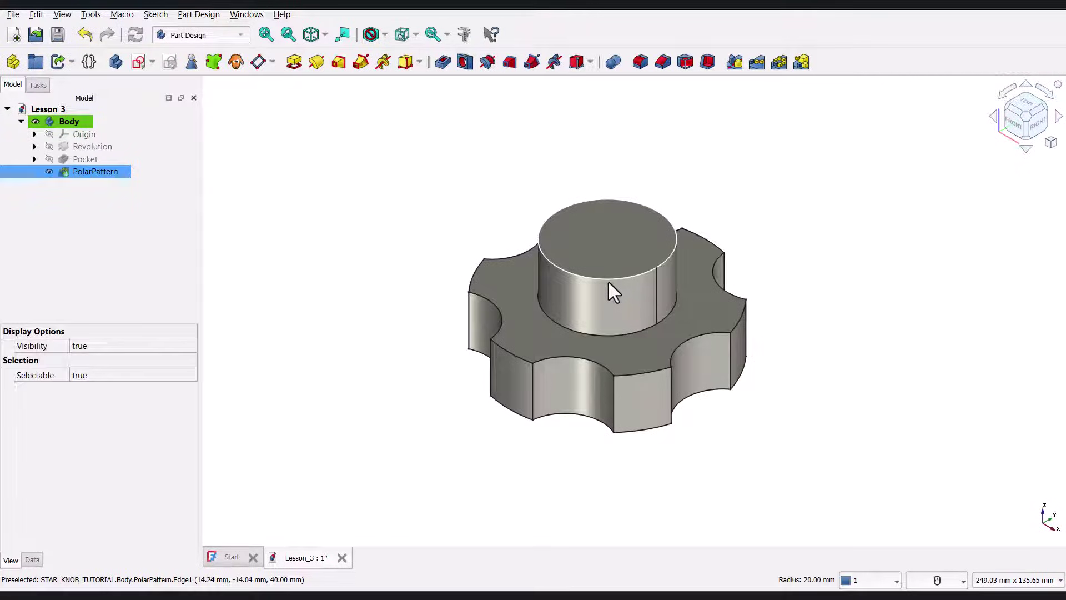
click(663, 62)
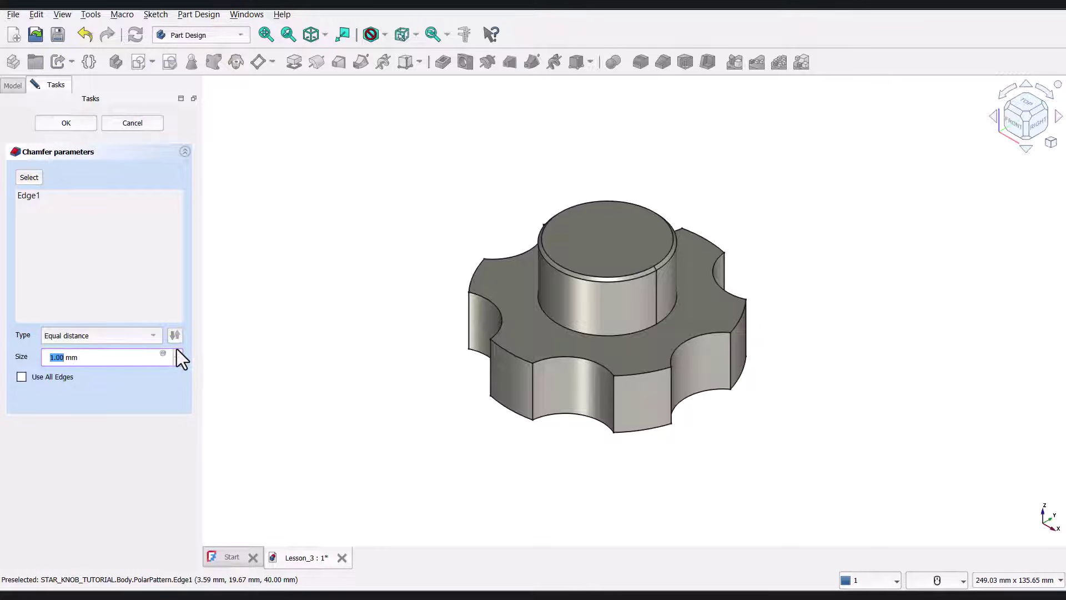
click(177, 352)
click(177, 353)
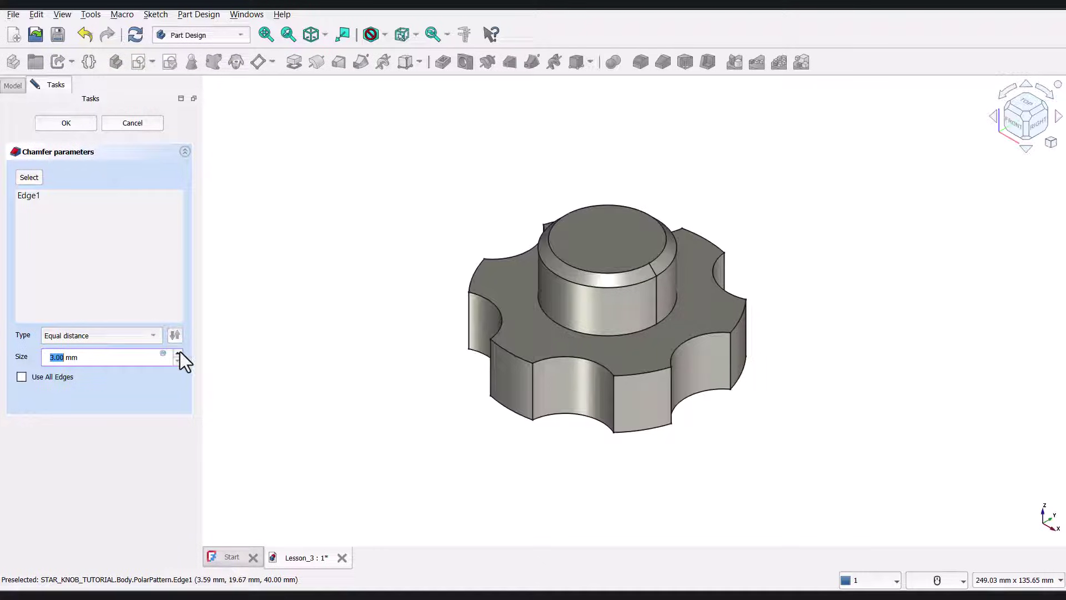
click(178, 353)
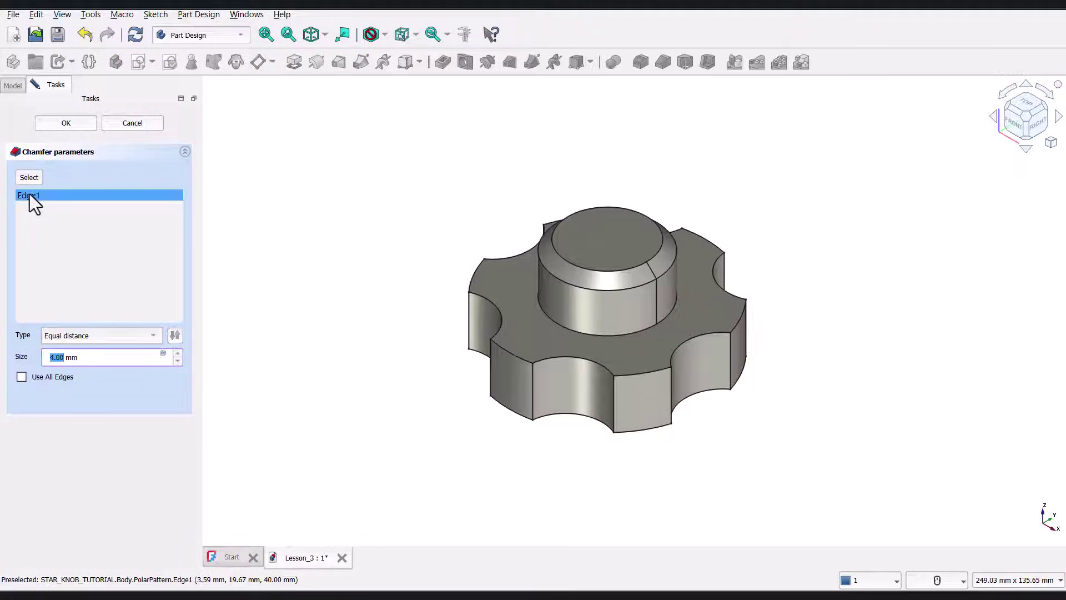
click(58, 127)
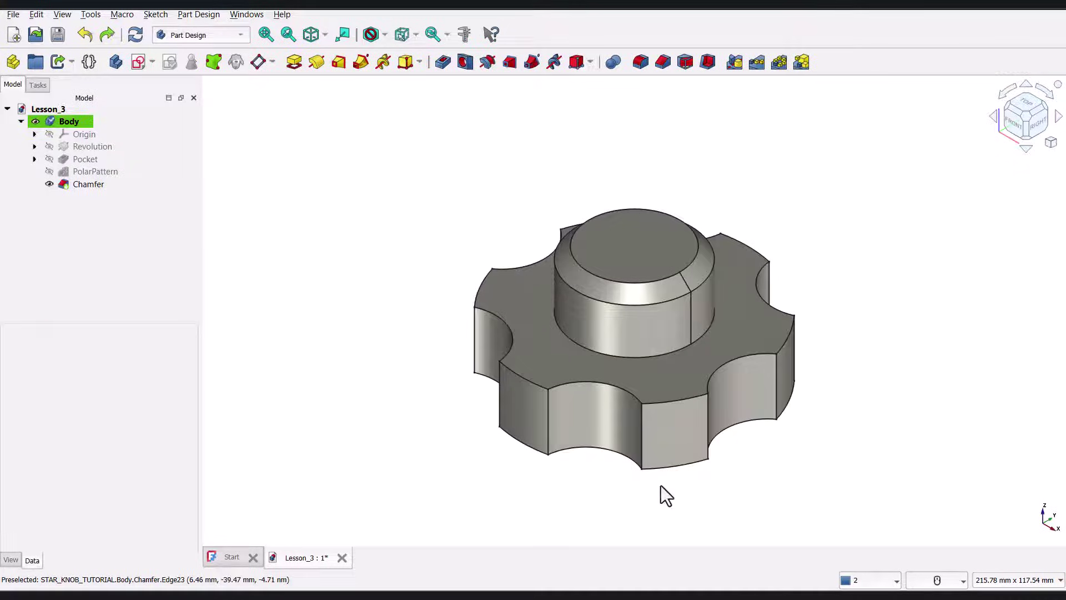
Step: Rotate to the underside and fillet the bottom face's edges with a 5 mm radius
click(1026, 85)
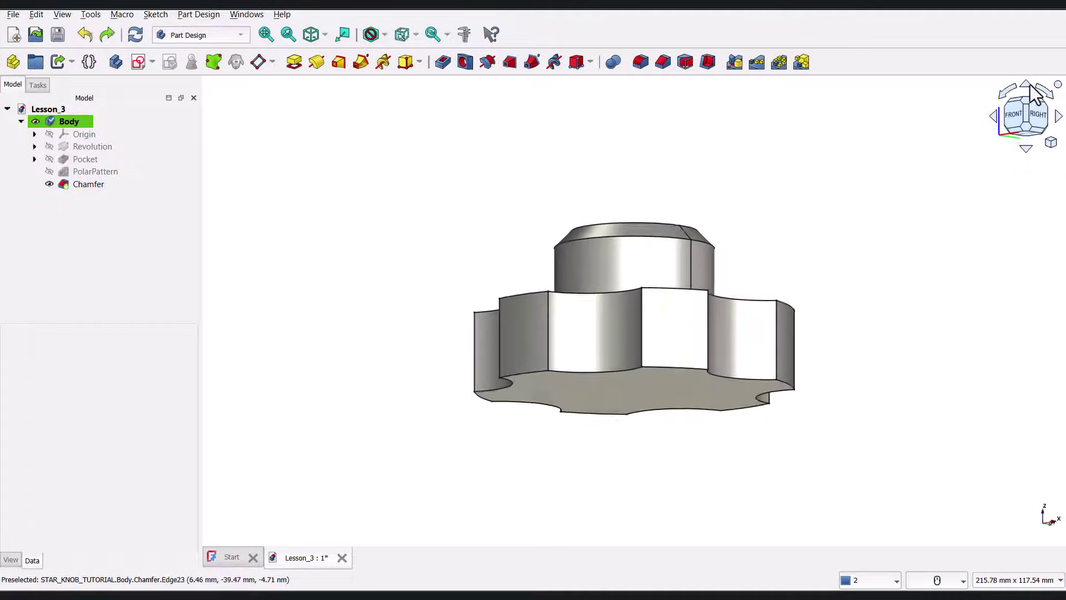
click(1033, 90)
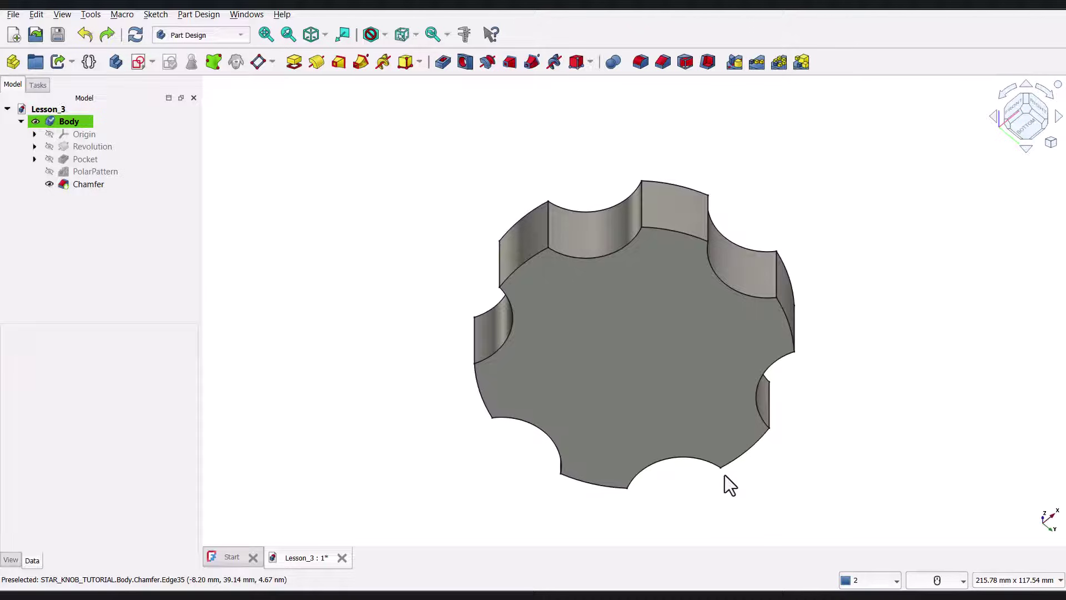
click(647, 408)
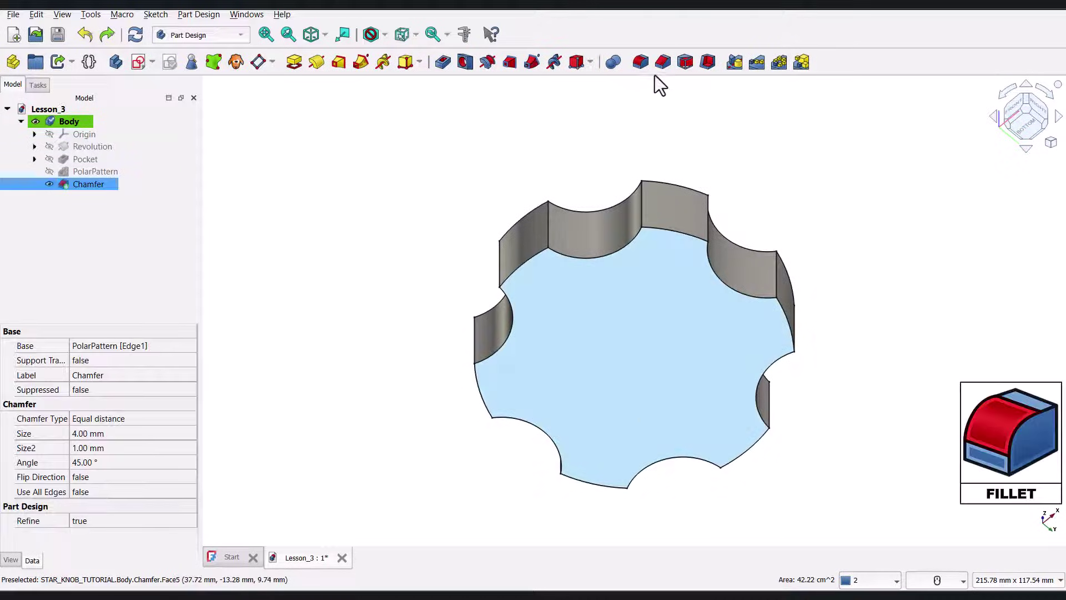
click(640, 62)
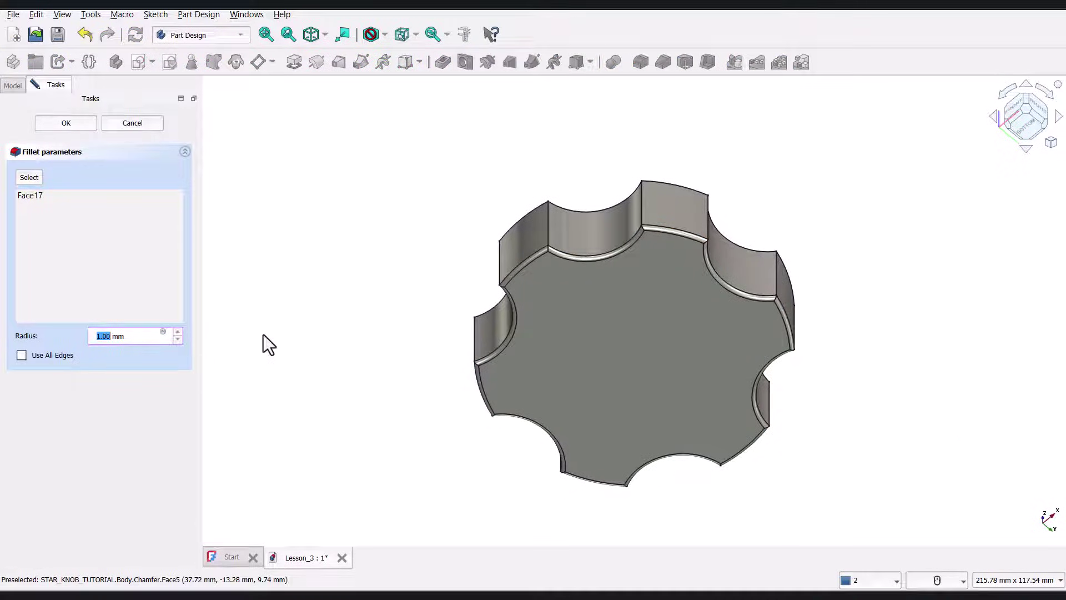
click(178, 331)
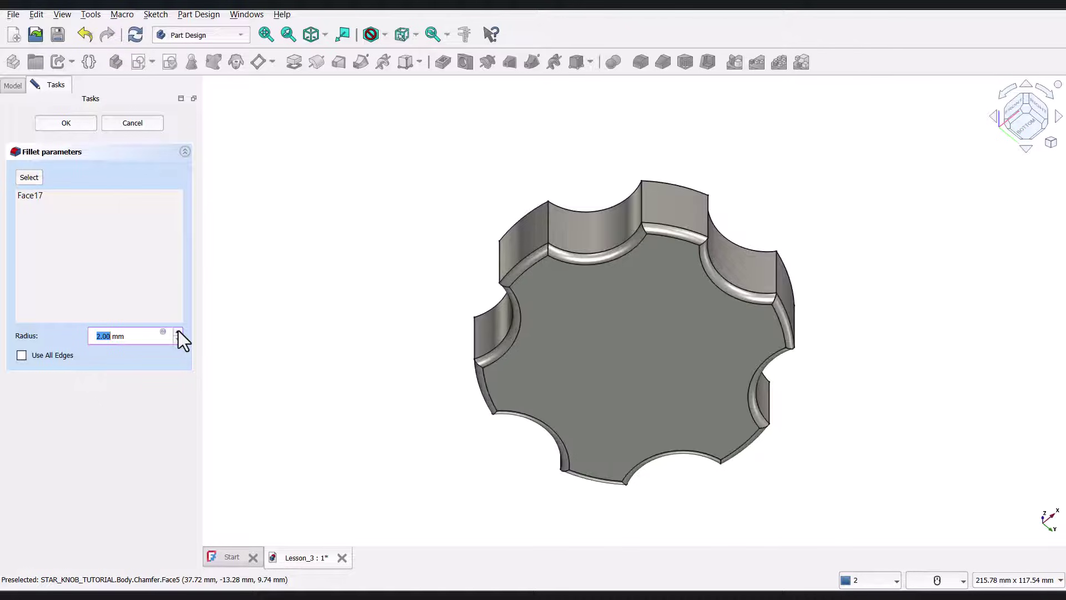
click(178, 332)
click(178, 332)
click(178, 331)
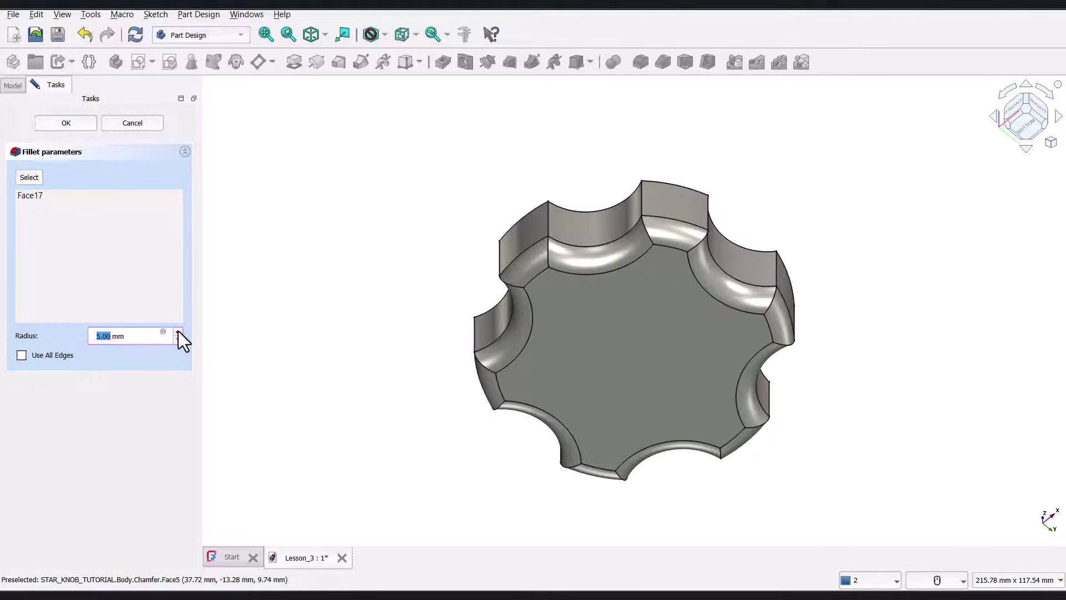
click(66, 123)
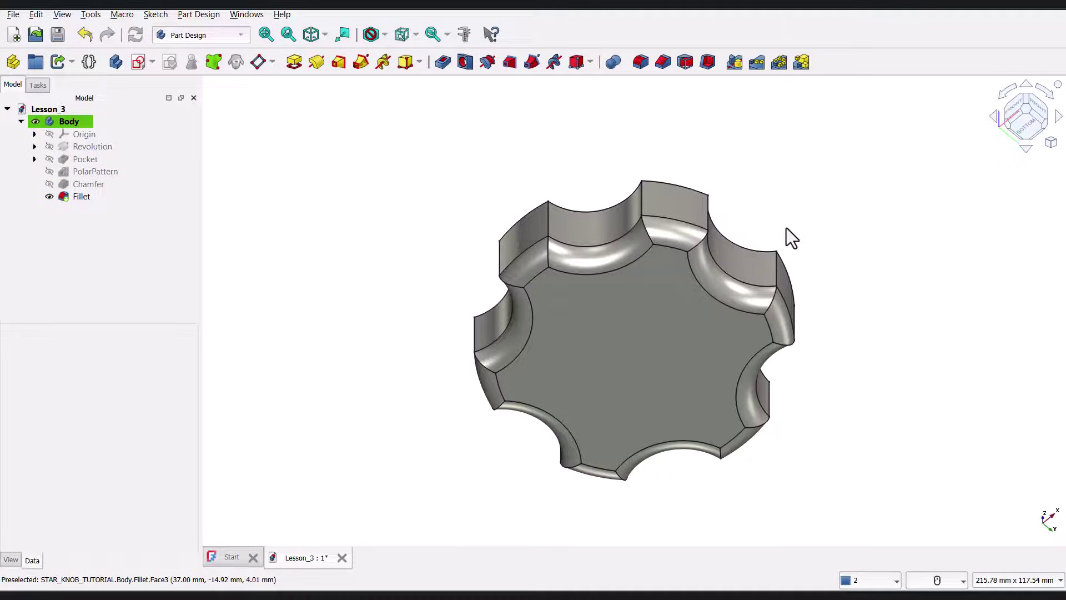
key(0)
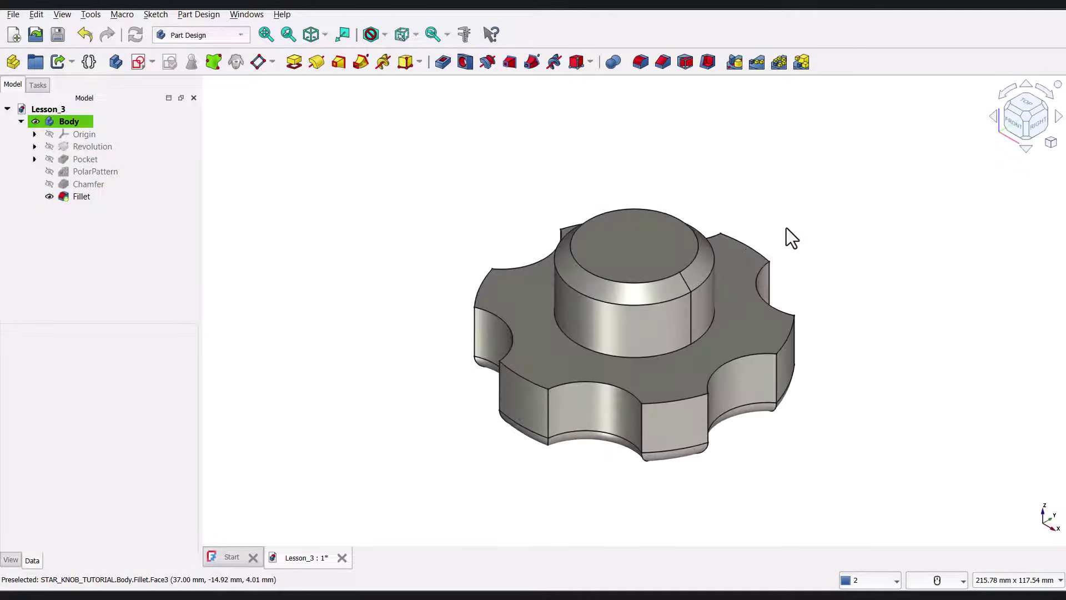
click(539, 367)
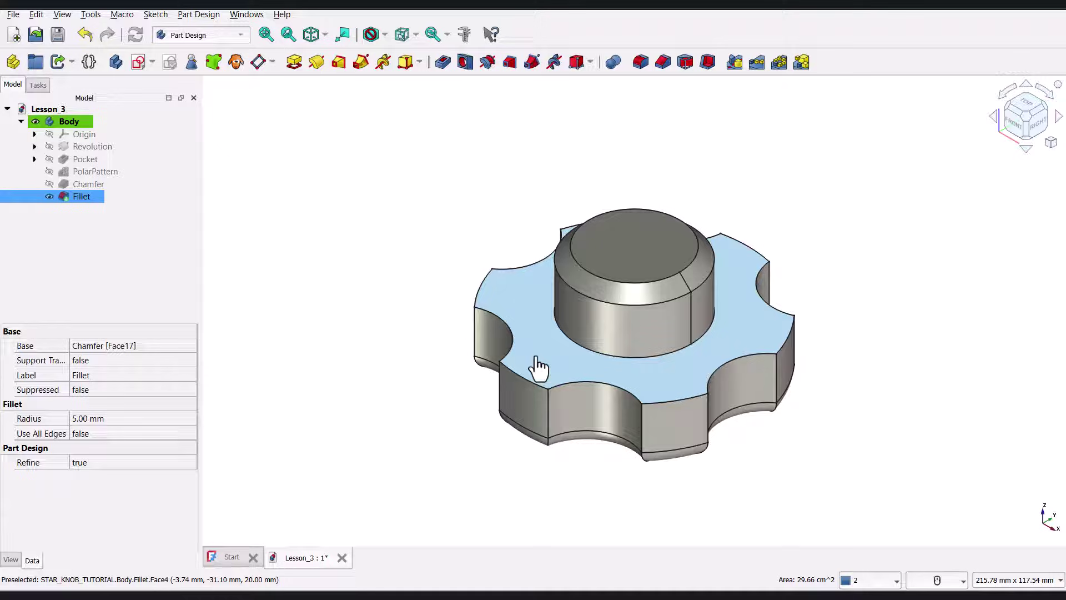
click(641, 60)
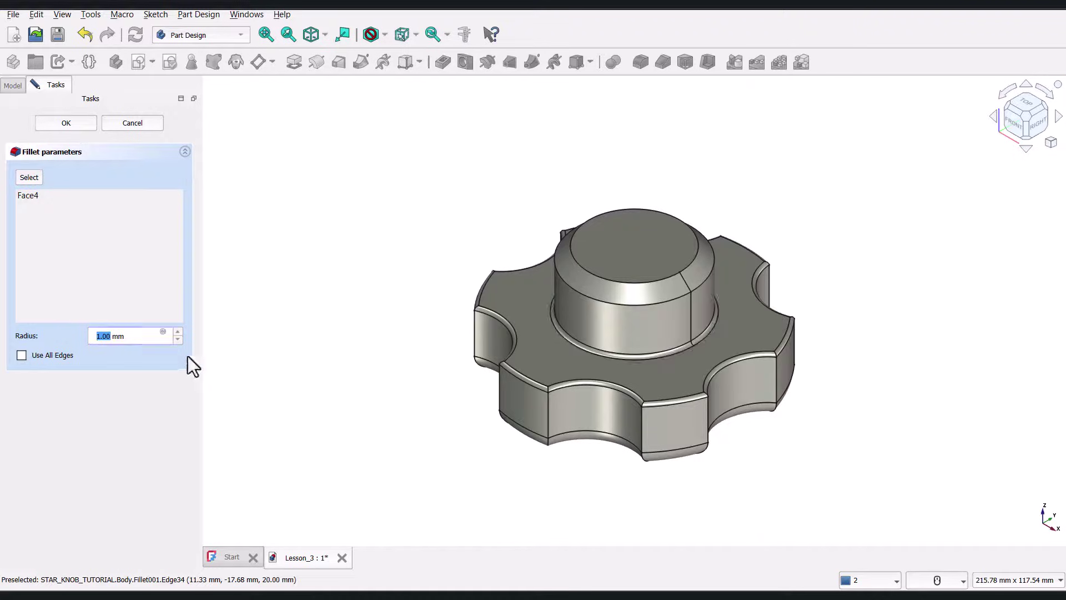
click(177, 332)
click(178, 332)
click(177, 332)
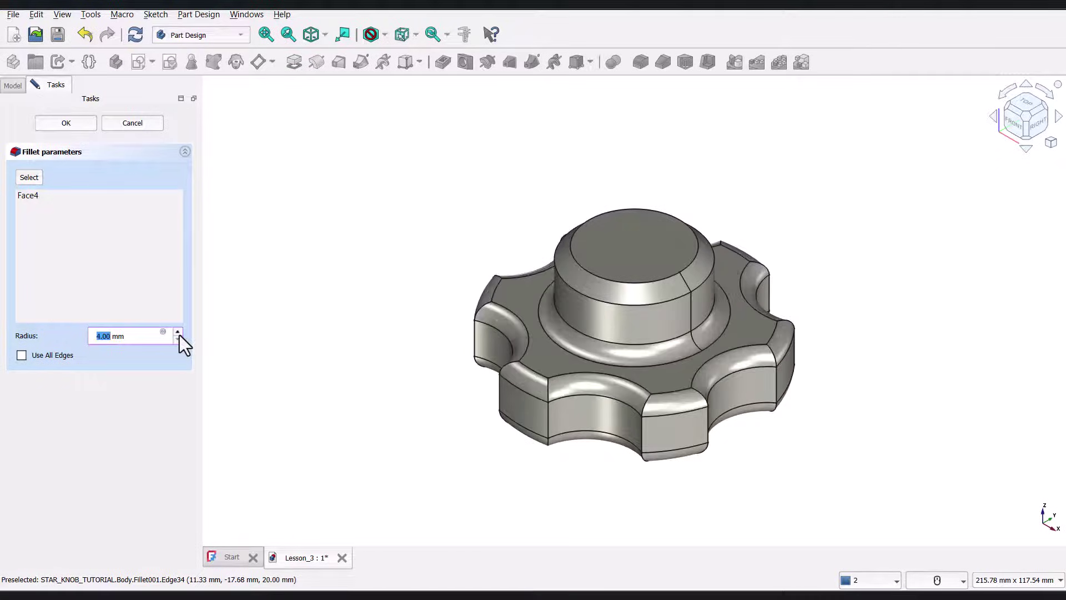
click(177, 332)
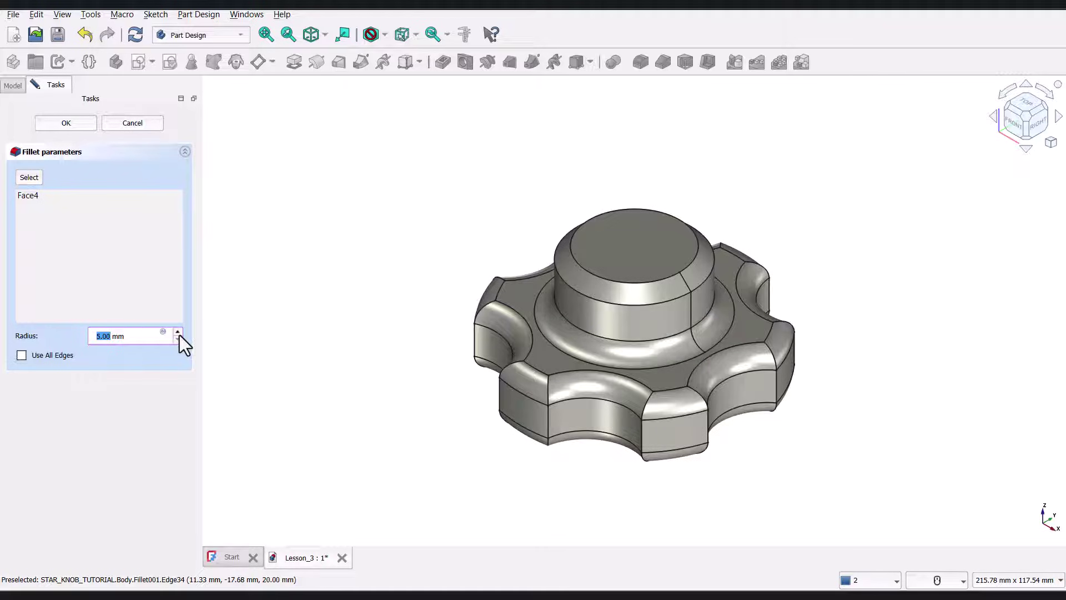
Step: Discard the top-face fillet and select the slot edges around the star plate's top
click(132, 123)
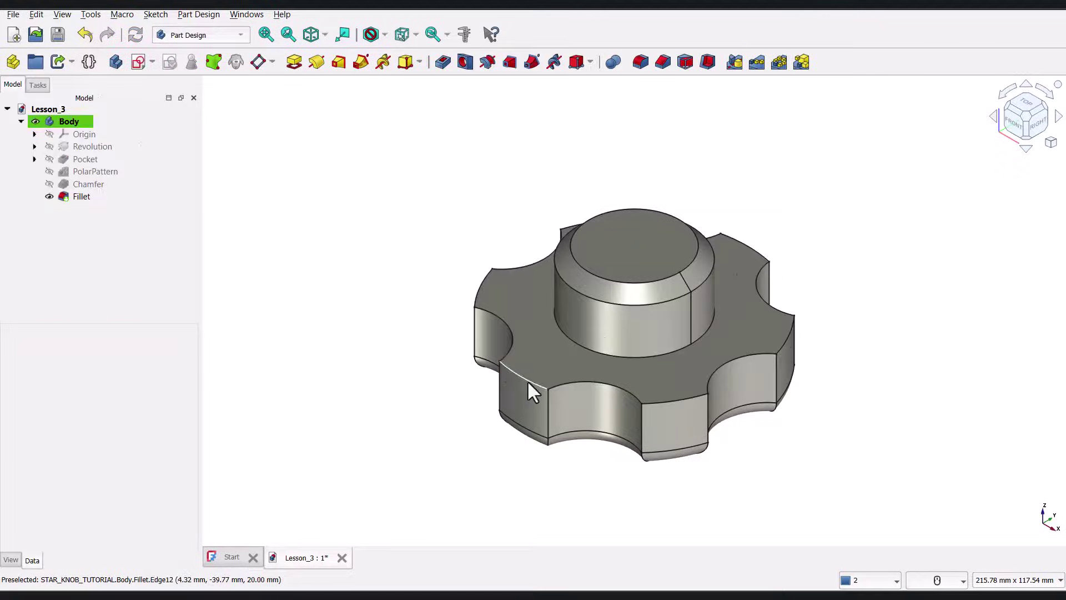
ctrl+click(576, 384)
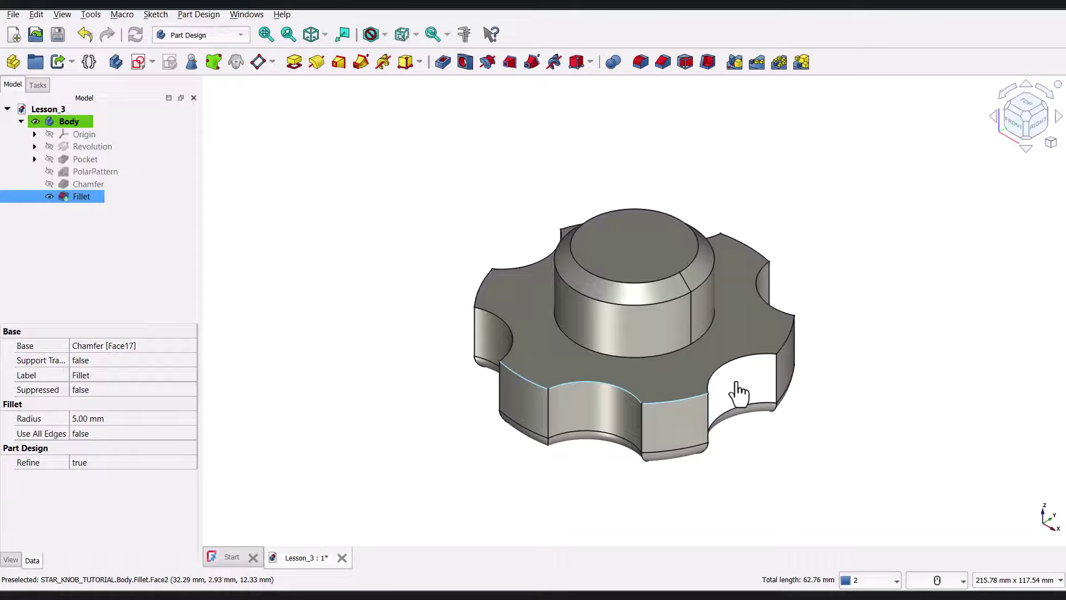
ctrl+click(791, 351)
ctrl+click(765, 301)
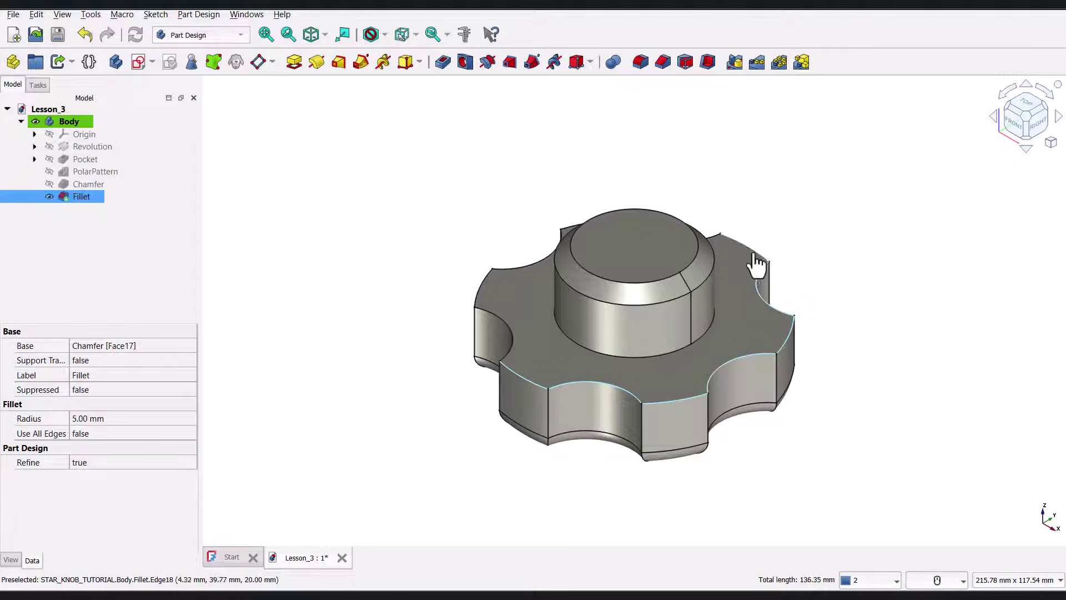
ctrl+click(755, 257)
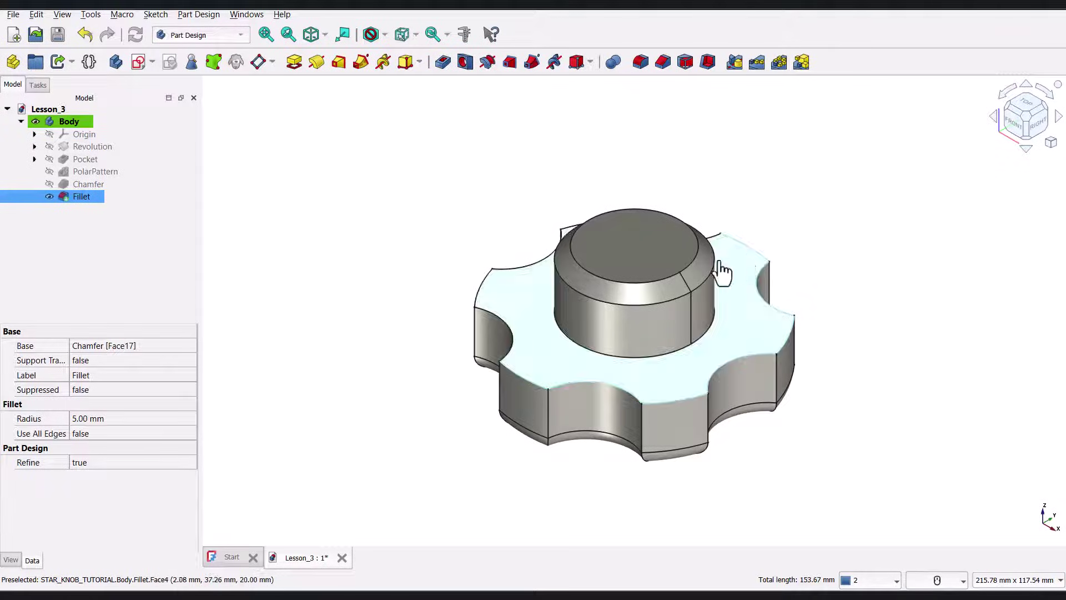
ctrl+click(477, 300)
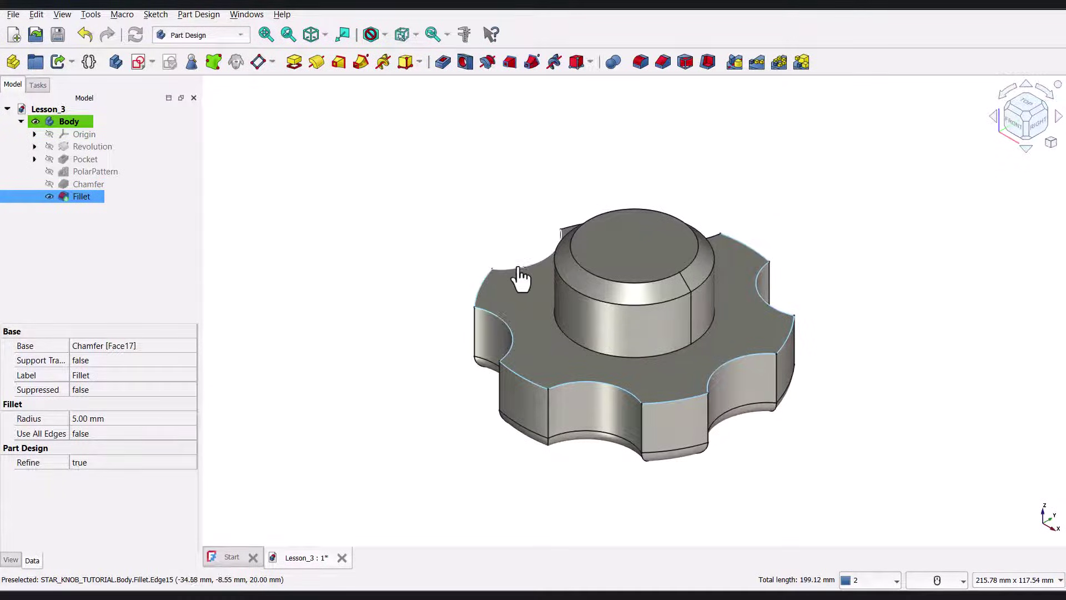
click(995, 115)
click(1023, 133)
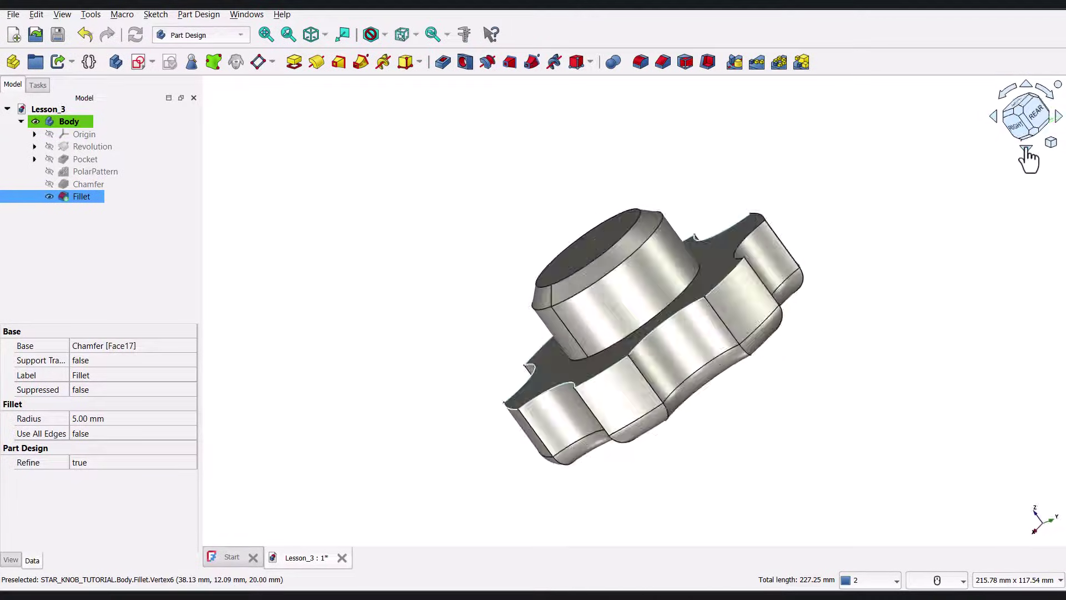
ctrl+click(733, 311)
ctrl+click(765, 242)
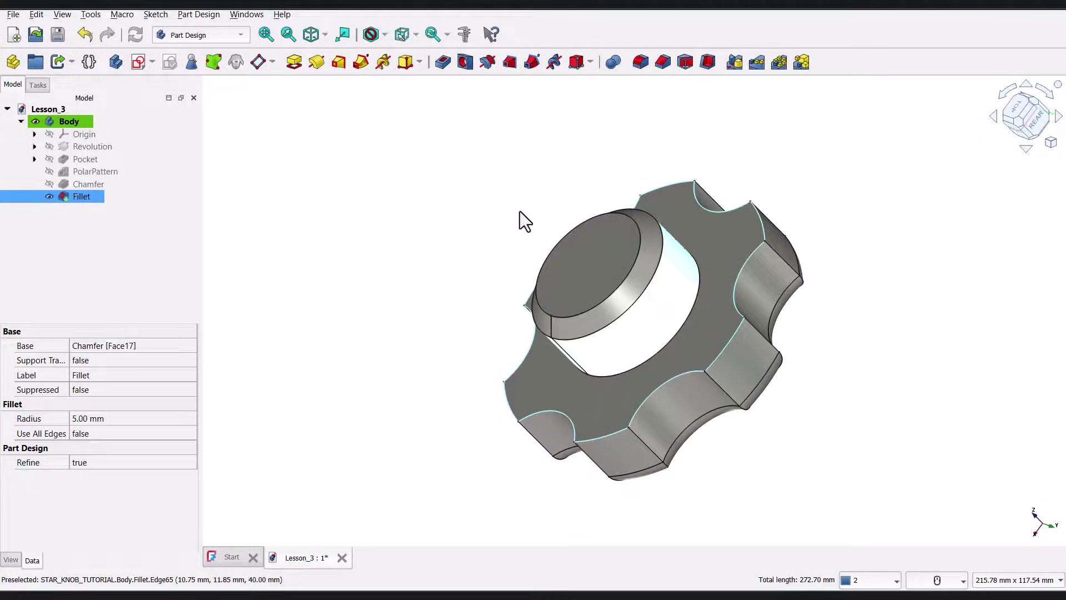
Step: Fillet the selected slot edges with a 6 mm radius, creating Fillet001
click(640, 61)
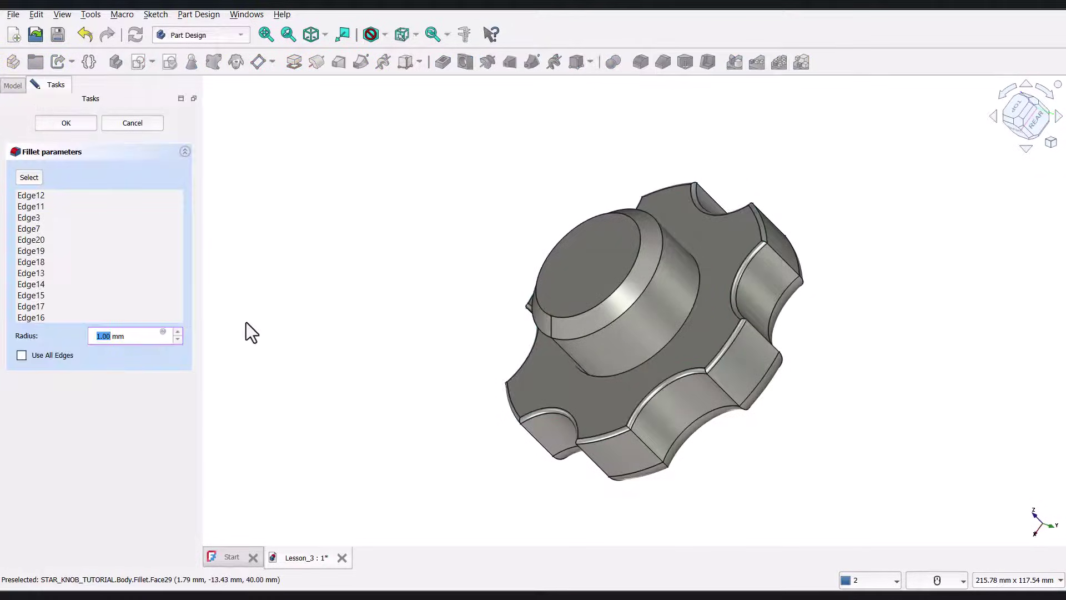
click(177, 332)
click(178, 332)
click(177, 332)
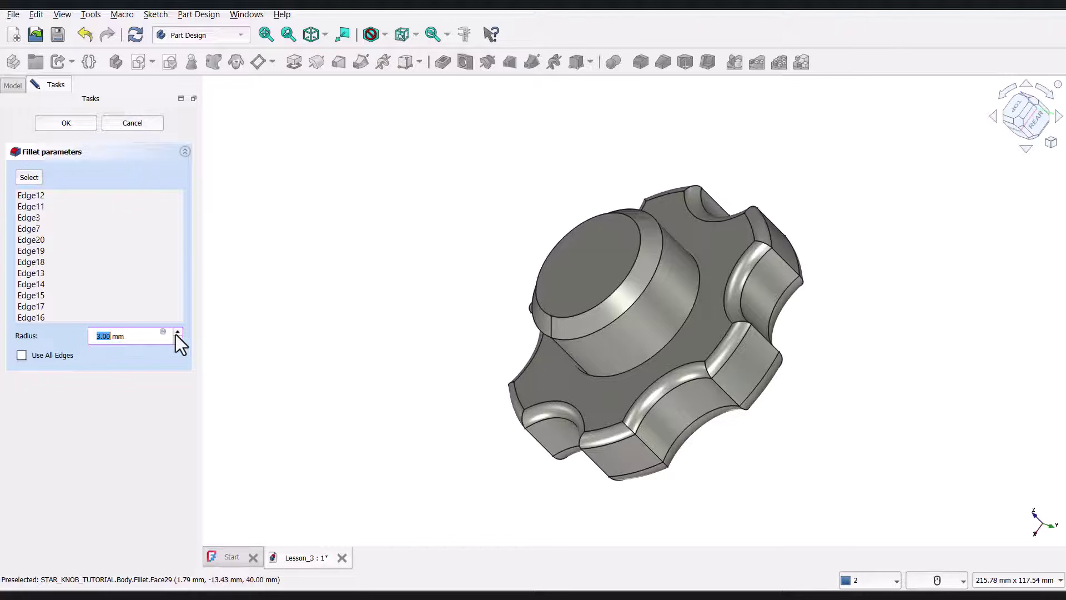
click(177, 333)
click(177, 333)
click(177, 333)
click(177, 340)
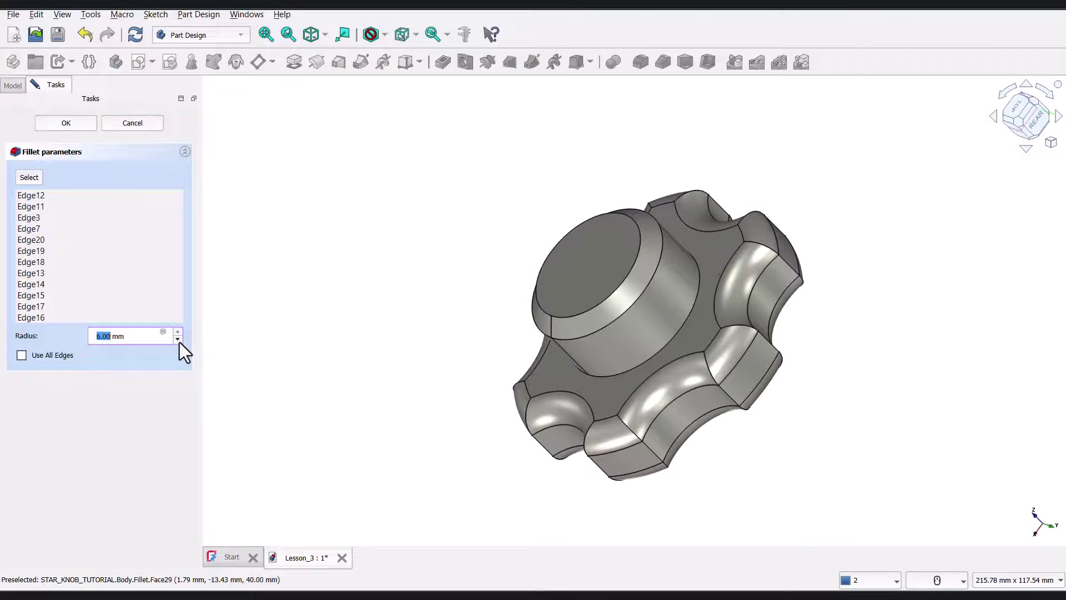
click(51, 123)
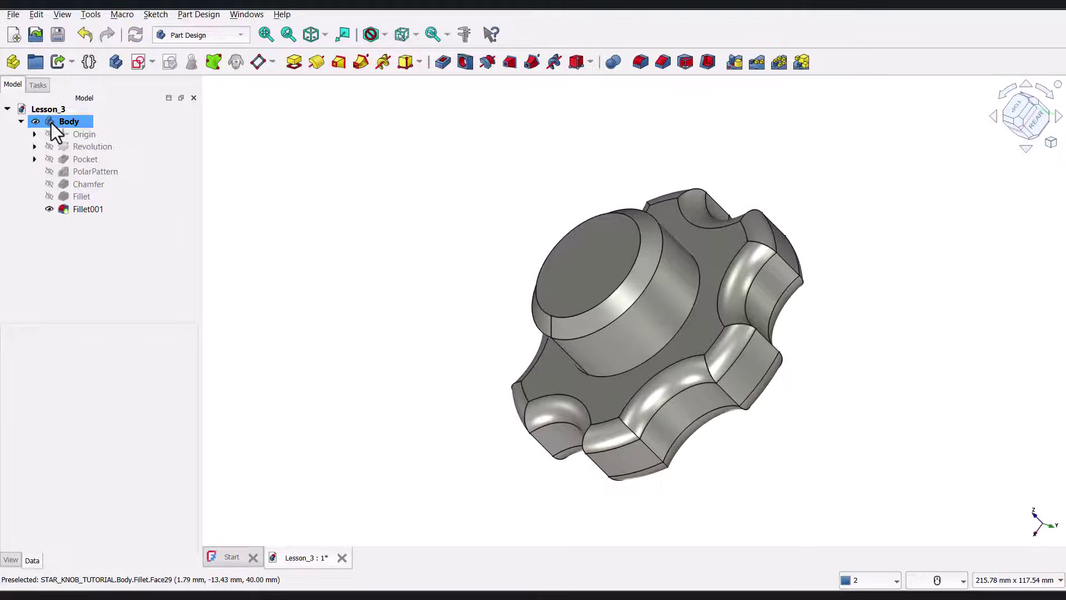
key(0)
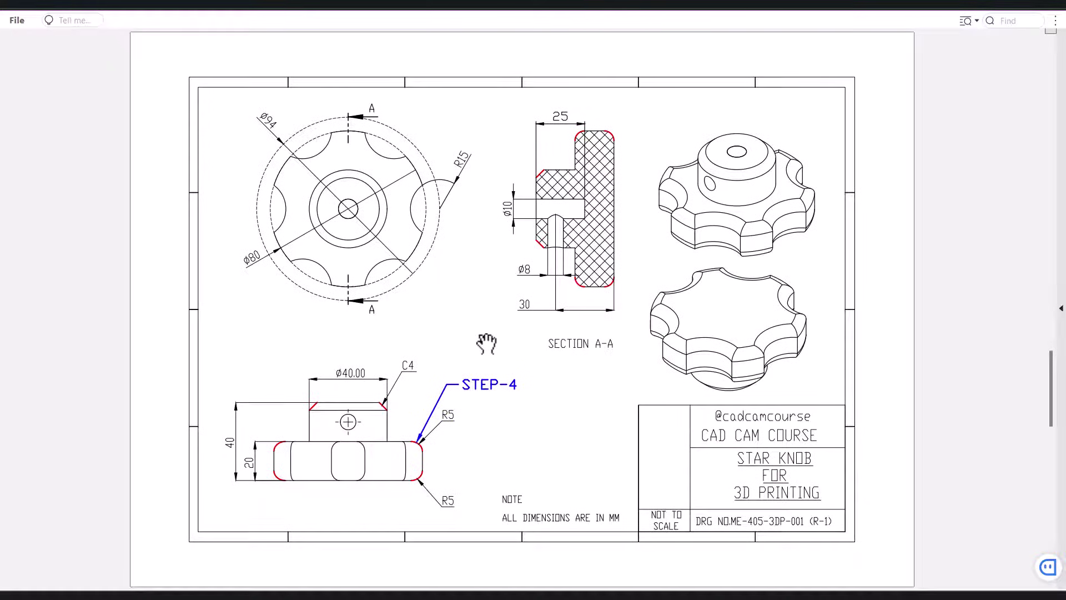
Step: Scroll to the STEP-5 page showing the Ø10 centre hole, then go back to FreeCAD
scroll(486, 343, down, 1)
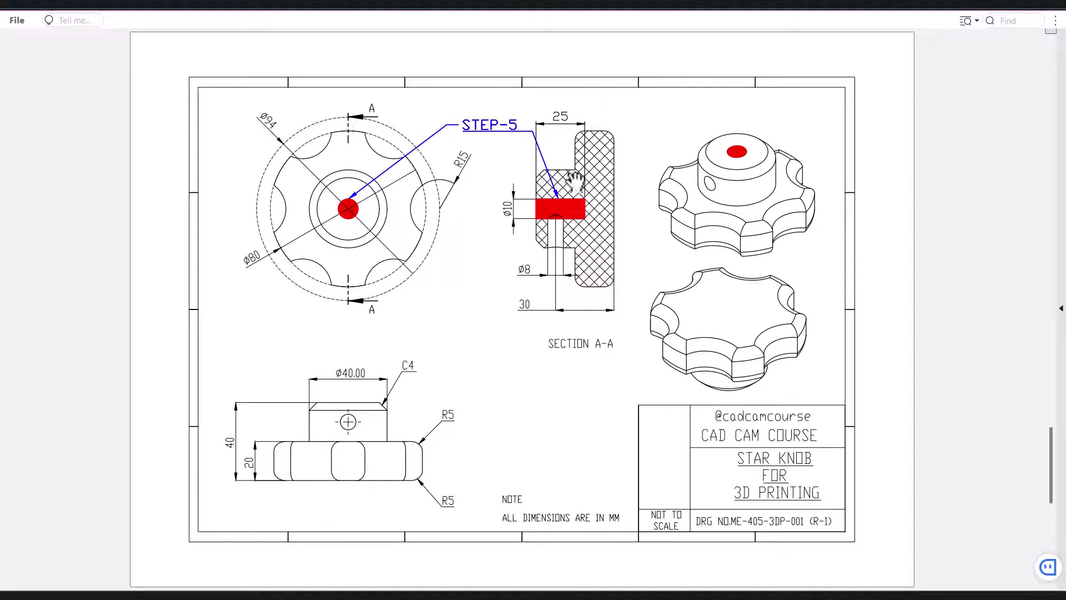
key(alt+Tab)
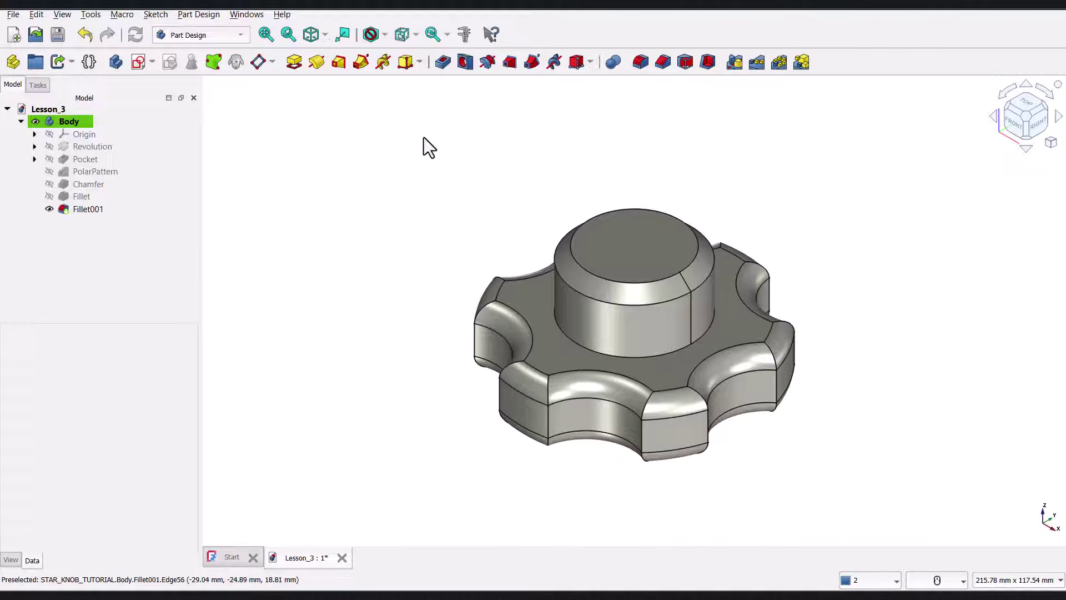
Step: Start a new sketch on the hub's top face
click(623, 246)
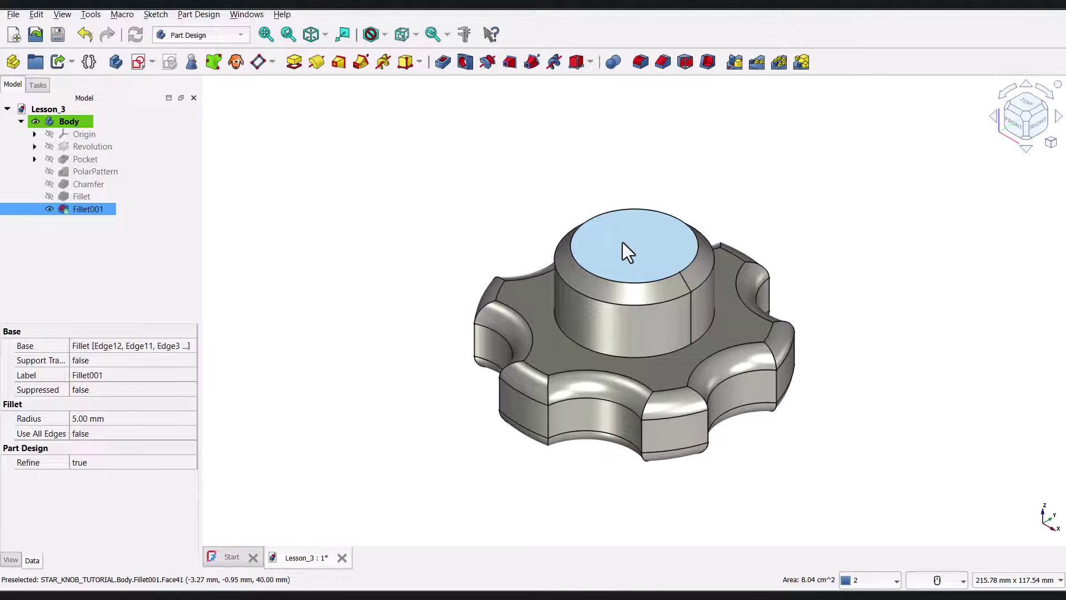
click(137, 62)
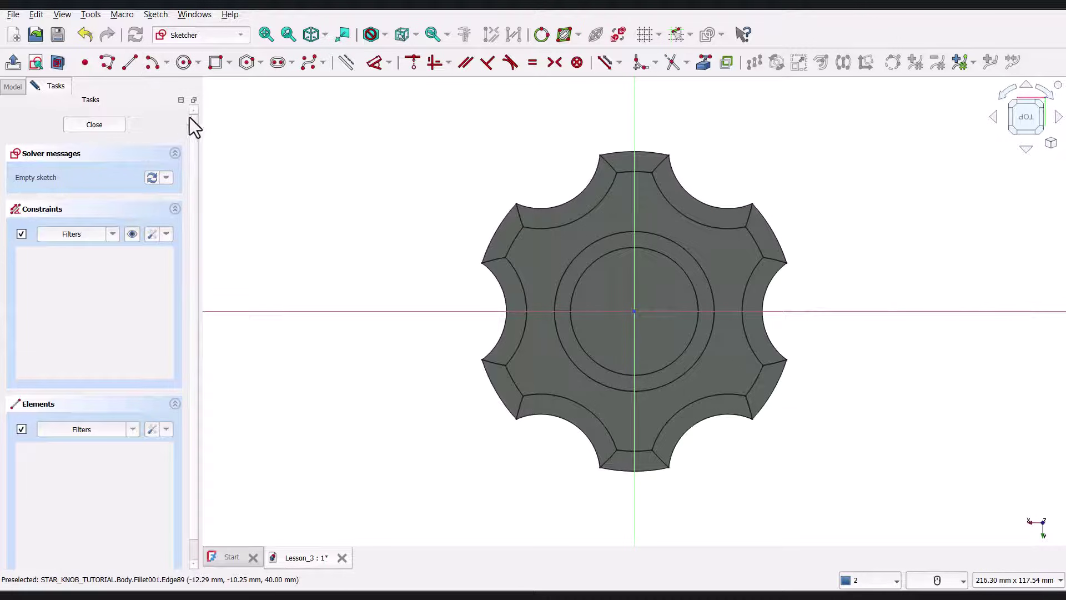
Step: Draw a 10 mm diameter circle centred on the sketch origin
click(178, 58)
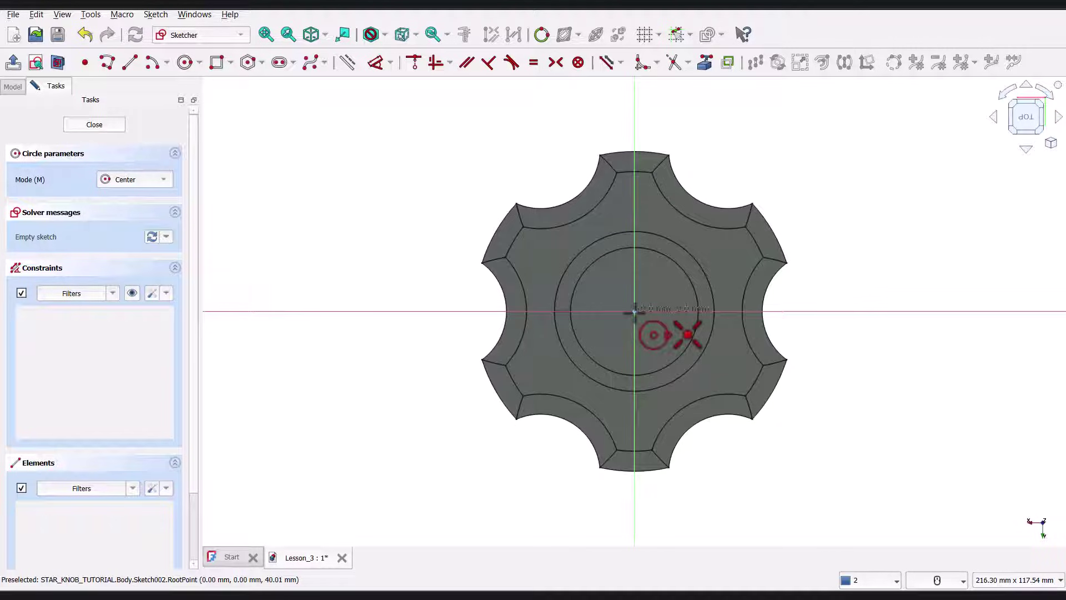
click(634, 311)
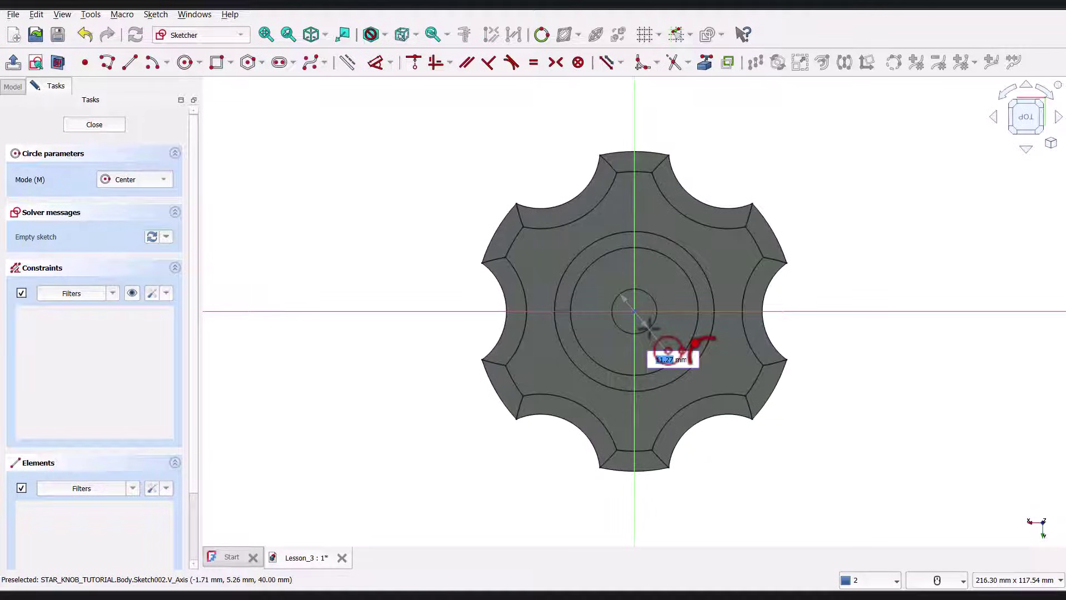
text(10)
key(Return)
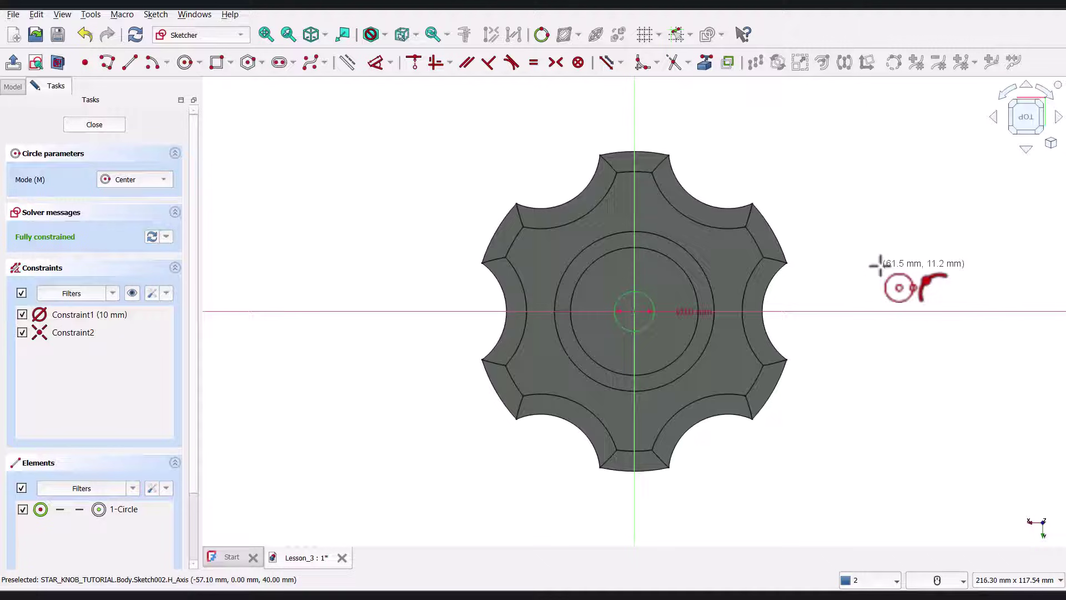
key(Escape)
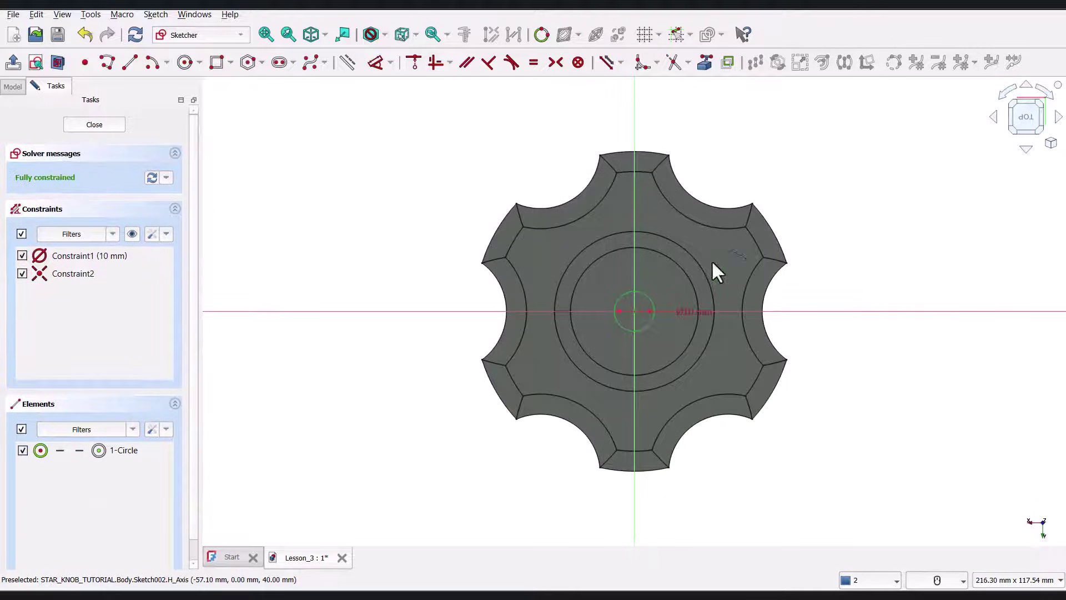
Step: Close the sketch and pocket it 25 mm deep to cut the 10 mm centre hole
click(68, 124)
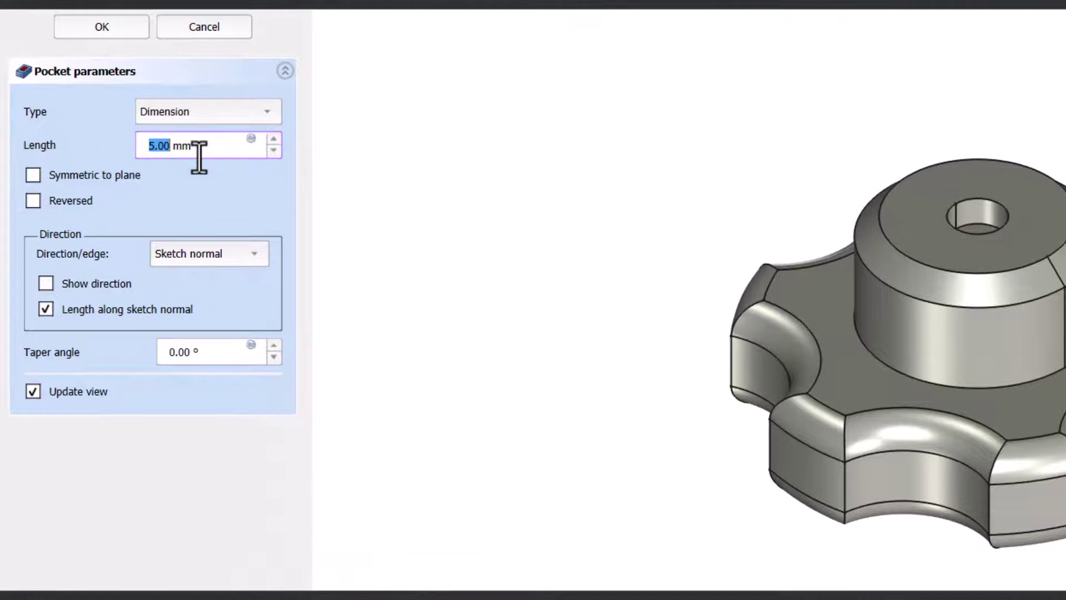
text(25)
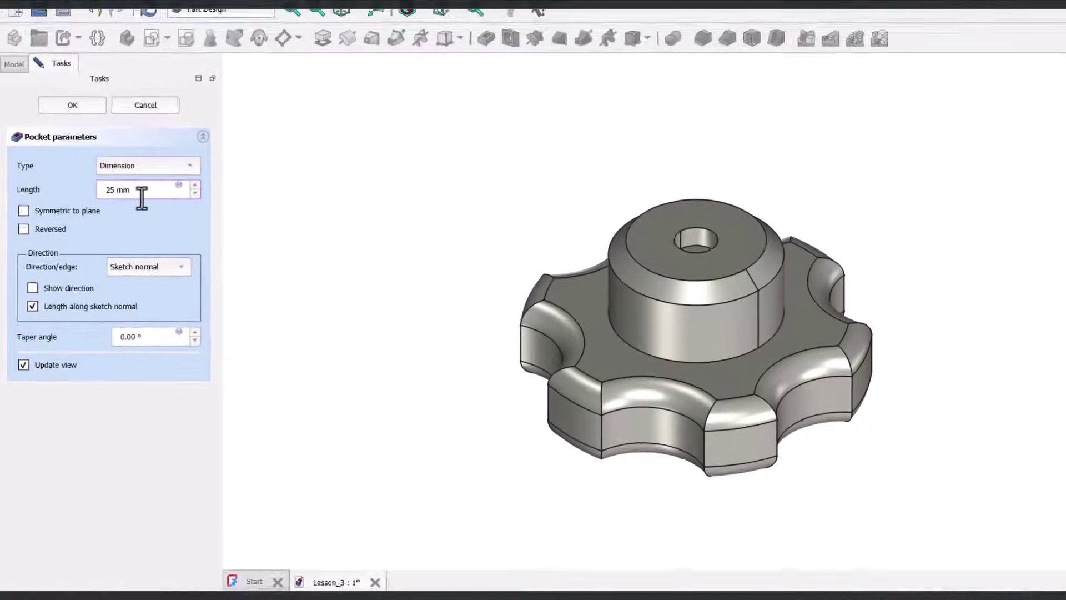
key(Return)
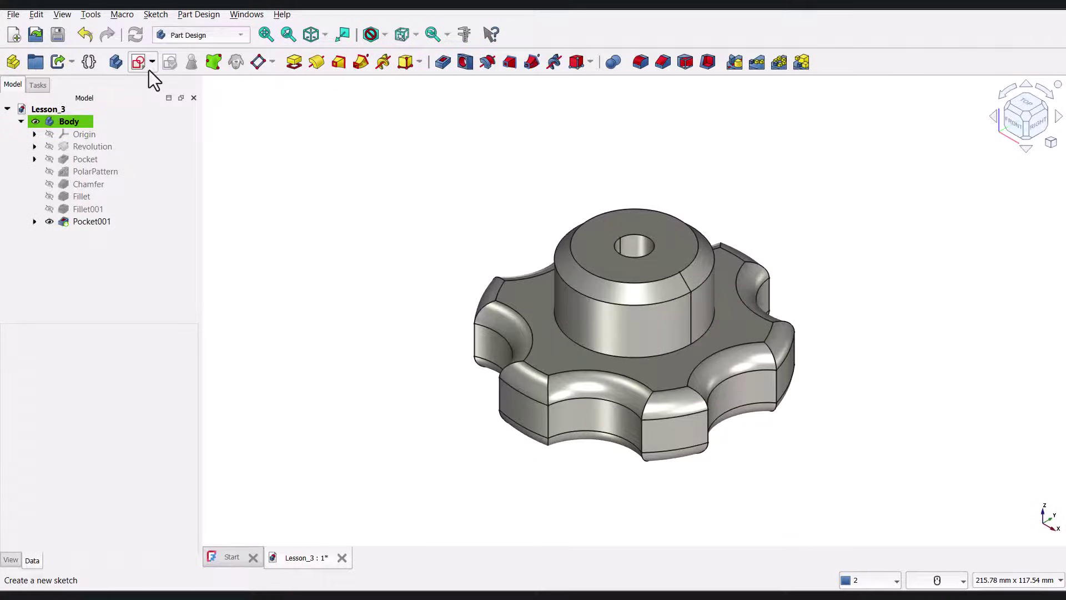
Step: Create a new sketch on the knob body attached to the XZ plane
click(139, 60)
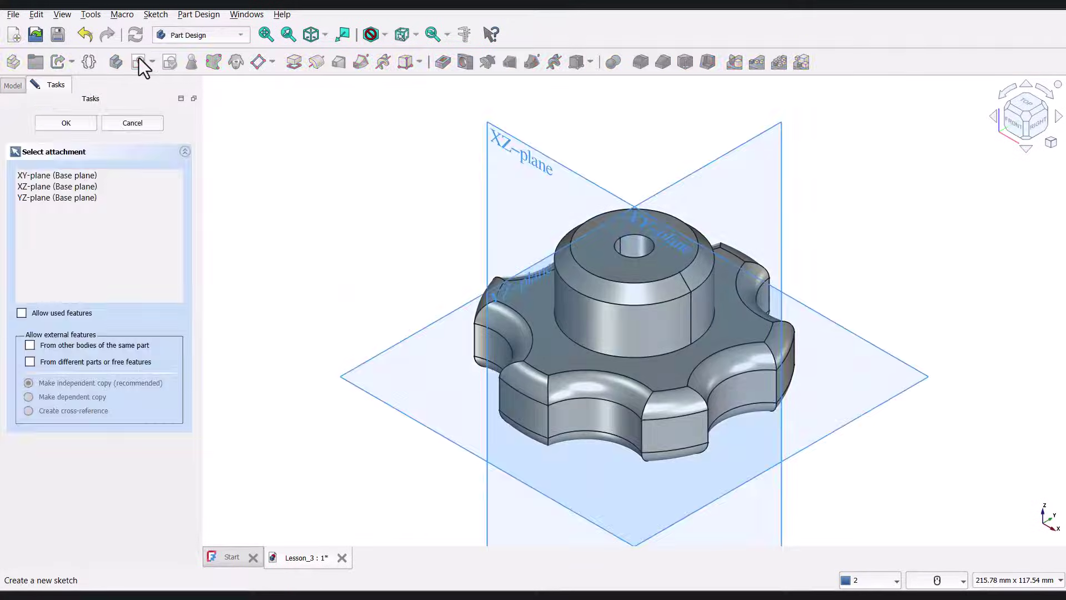
click(516, 150)
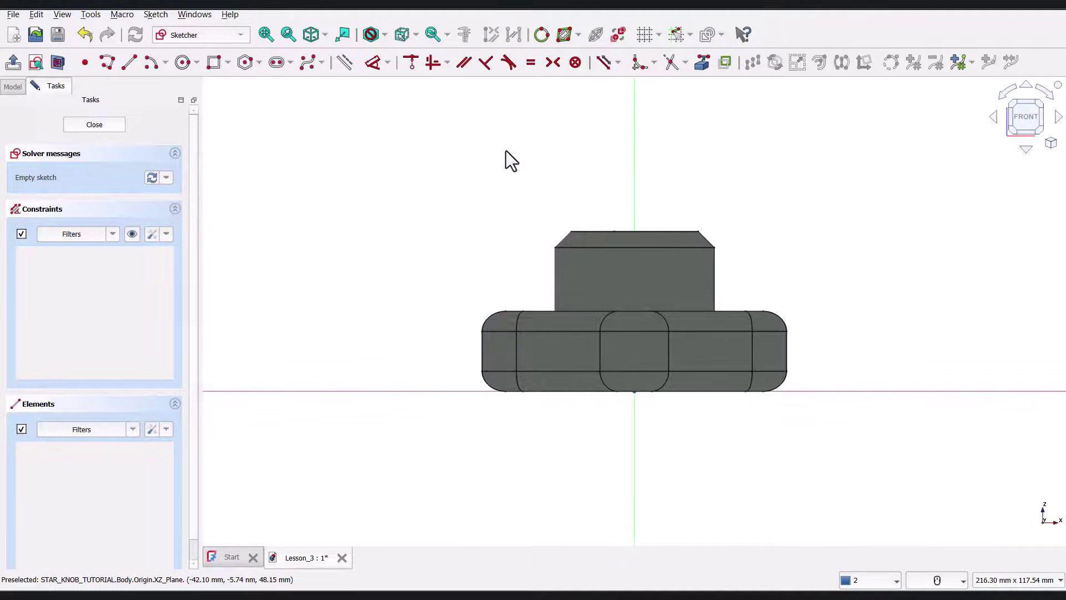
Step: Draw one circle centred on the sketch's vertical axis inside the hub
click(183, 62)
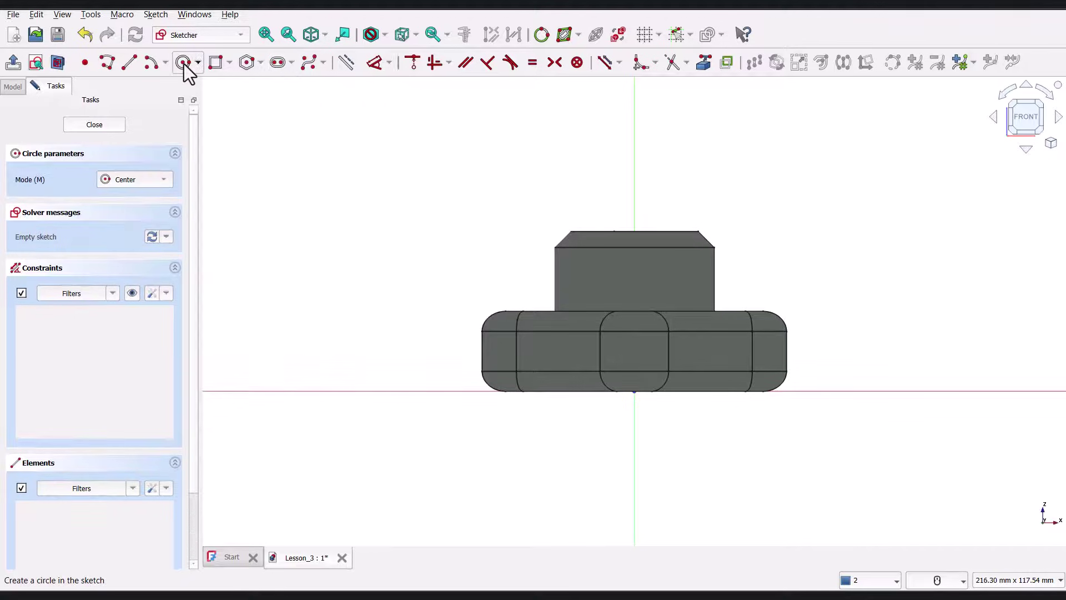
click(634, 262)
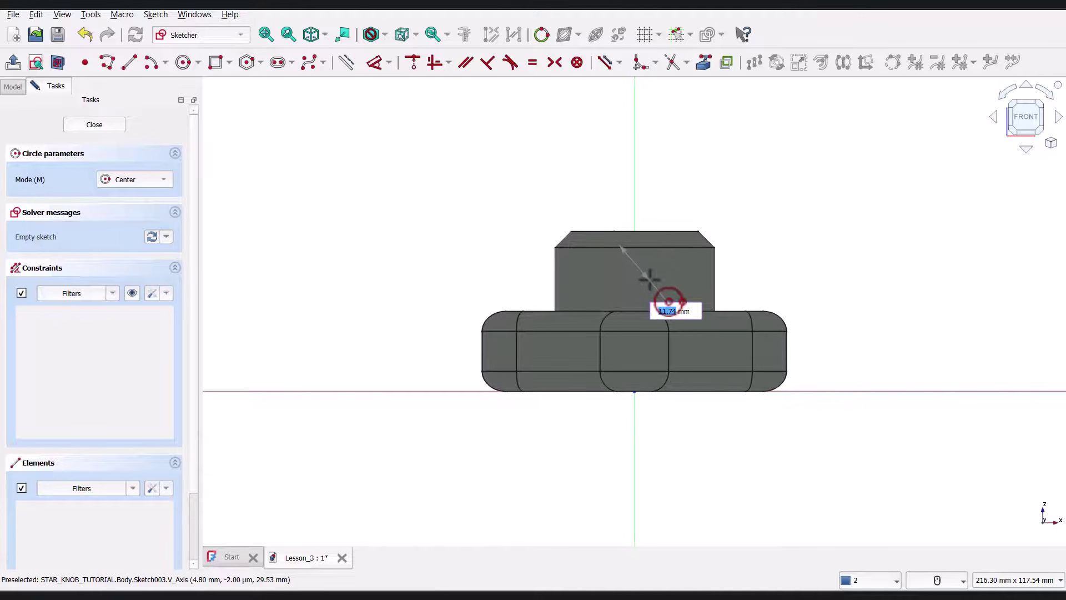
key(Return)
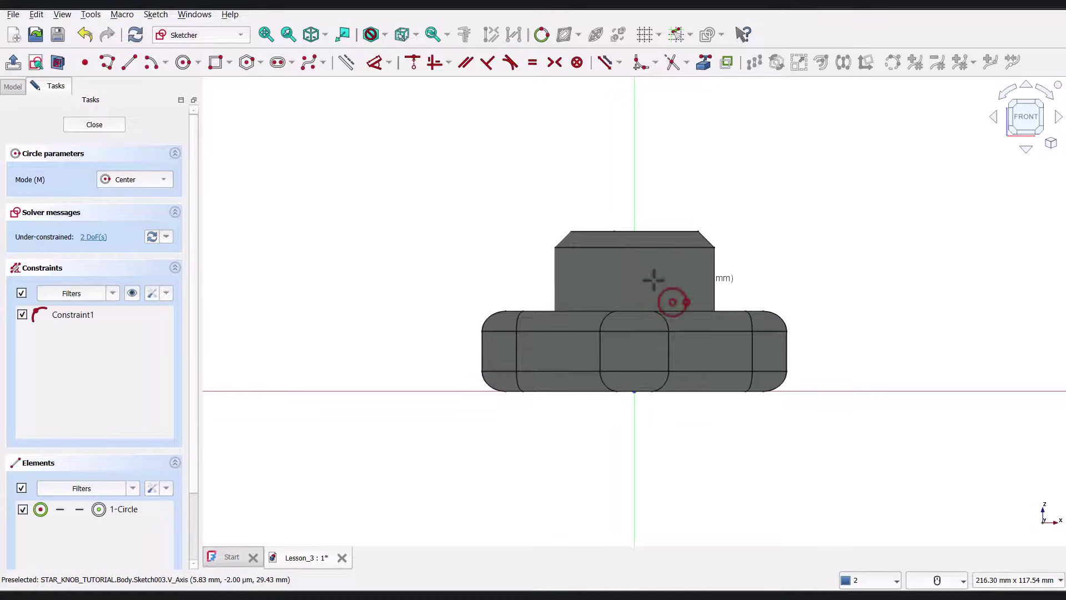
right_click(690, 212)
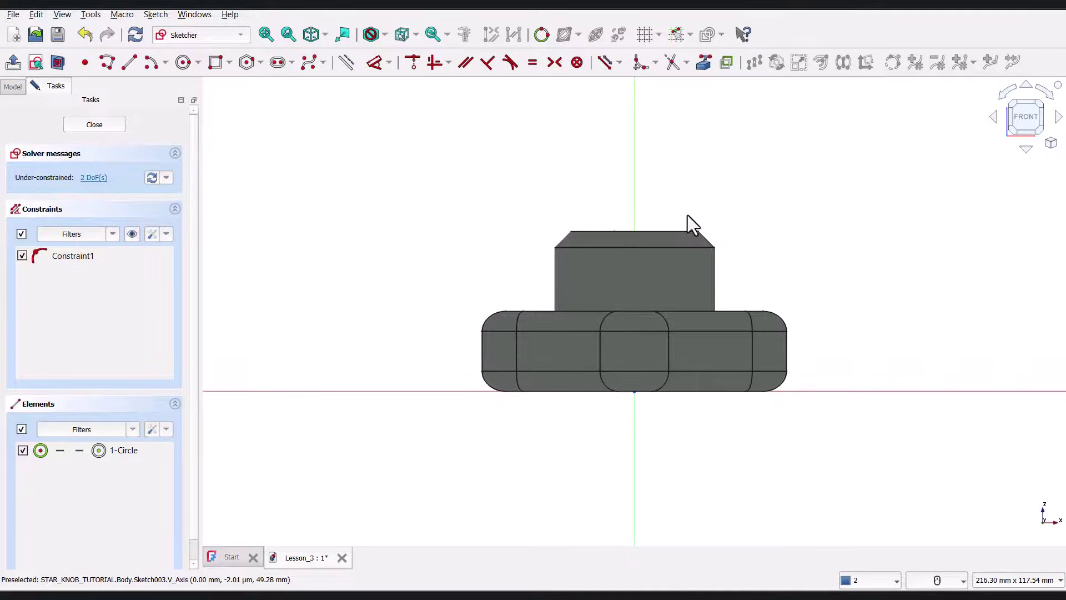
Step: Section the model at the sketch plane, check it in isometric, then return to the front view
click(56, 58)
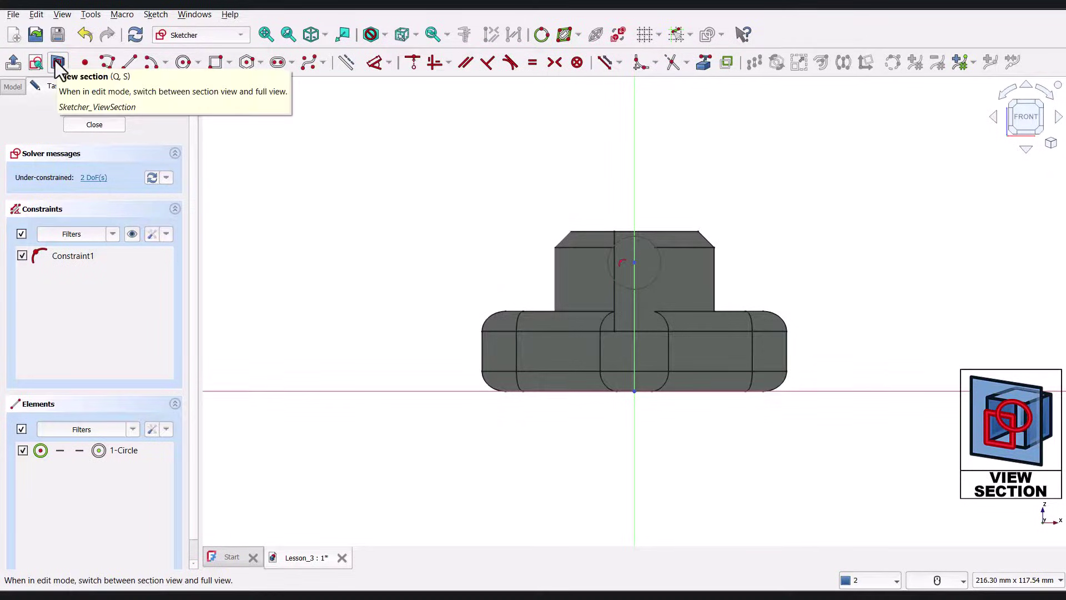
key(0)
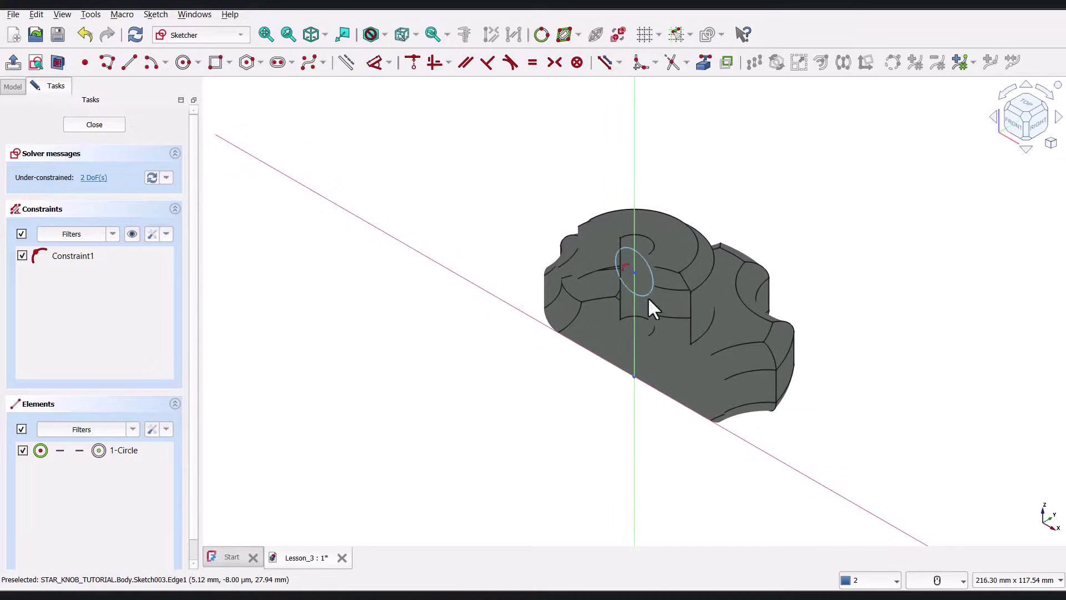
click(629, 344)
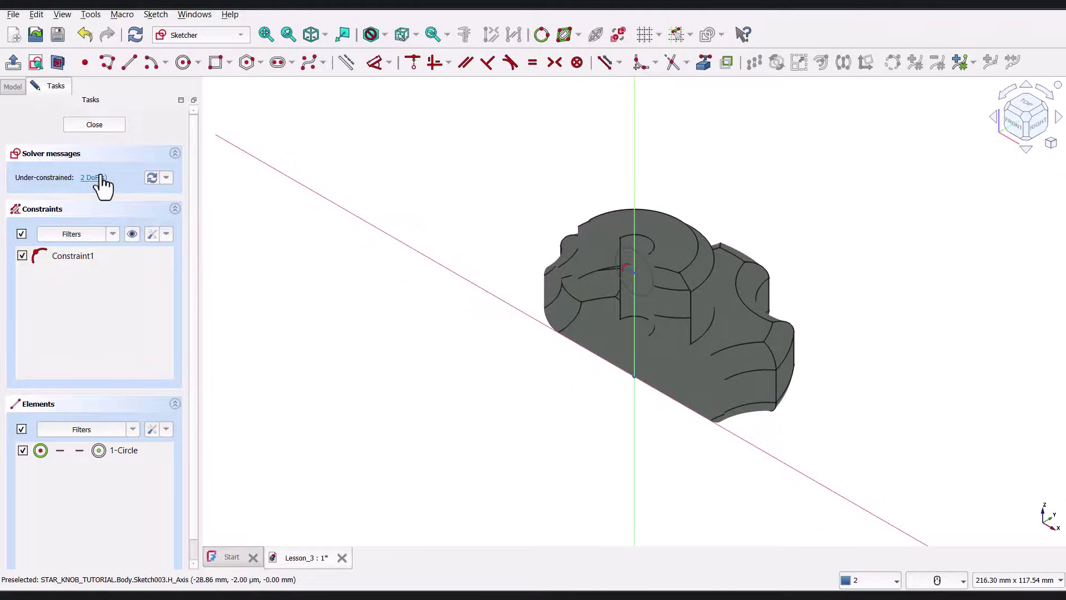
click(1012, 119)
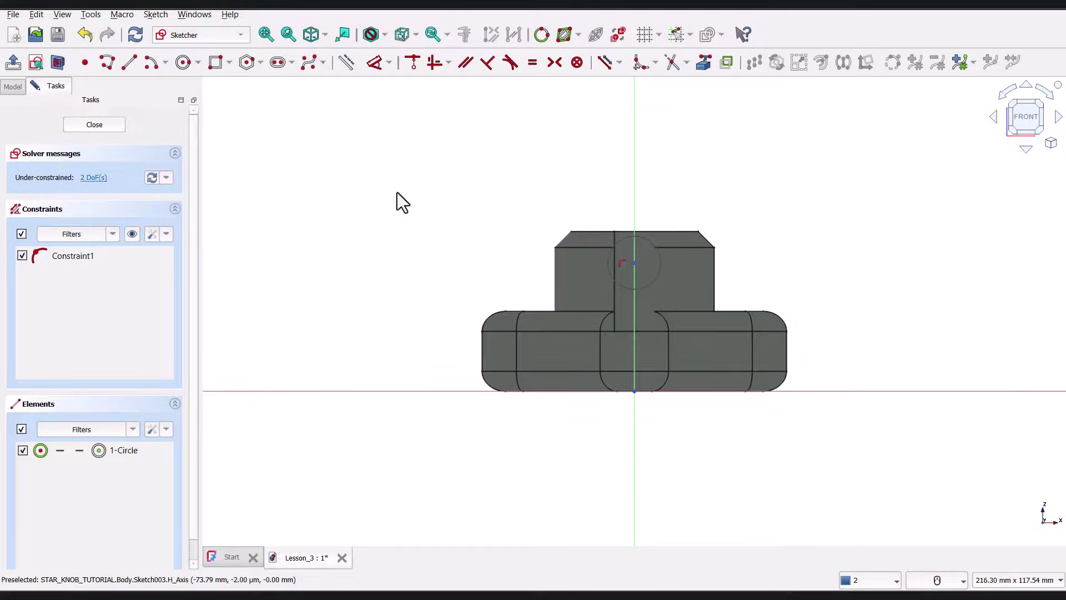
Step: Constrain the circle's diameter to 8 mm
click(375, 66)
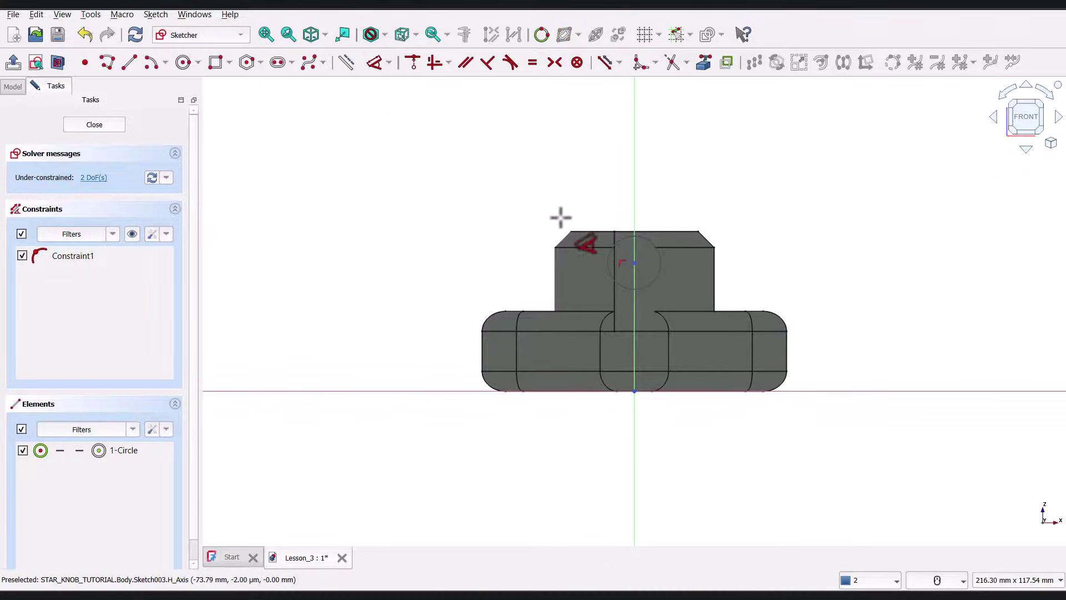
click(658, 293)
click(785, 281)
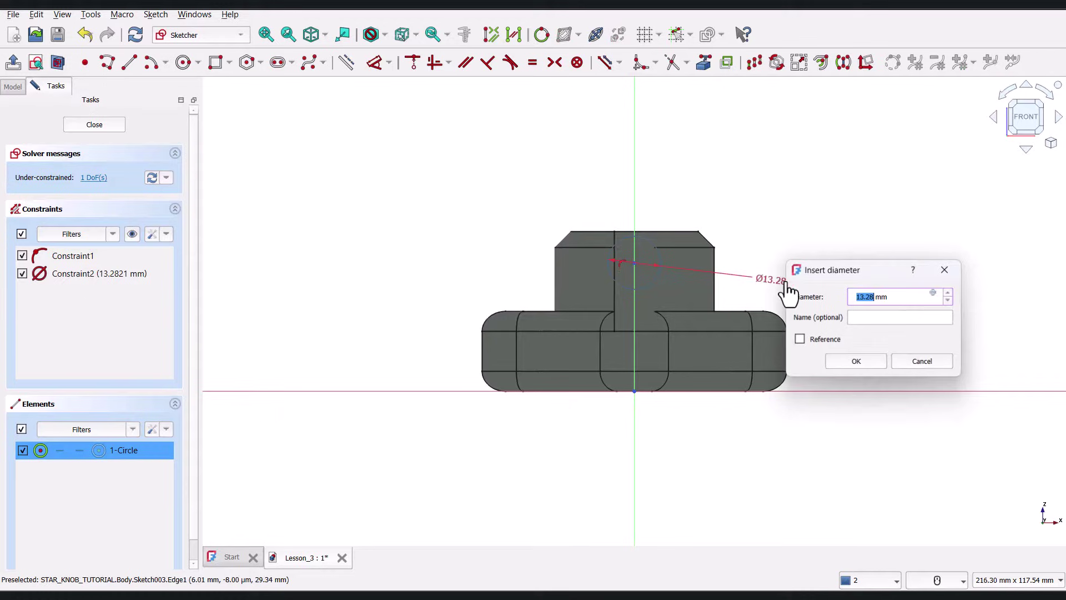
text(8)
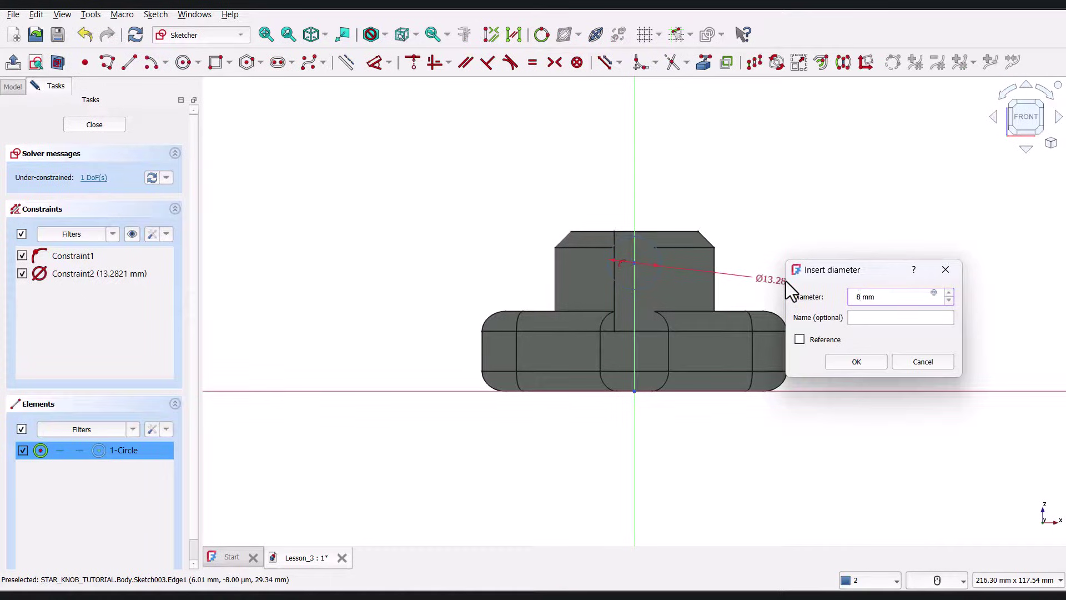
key(Return)
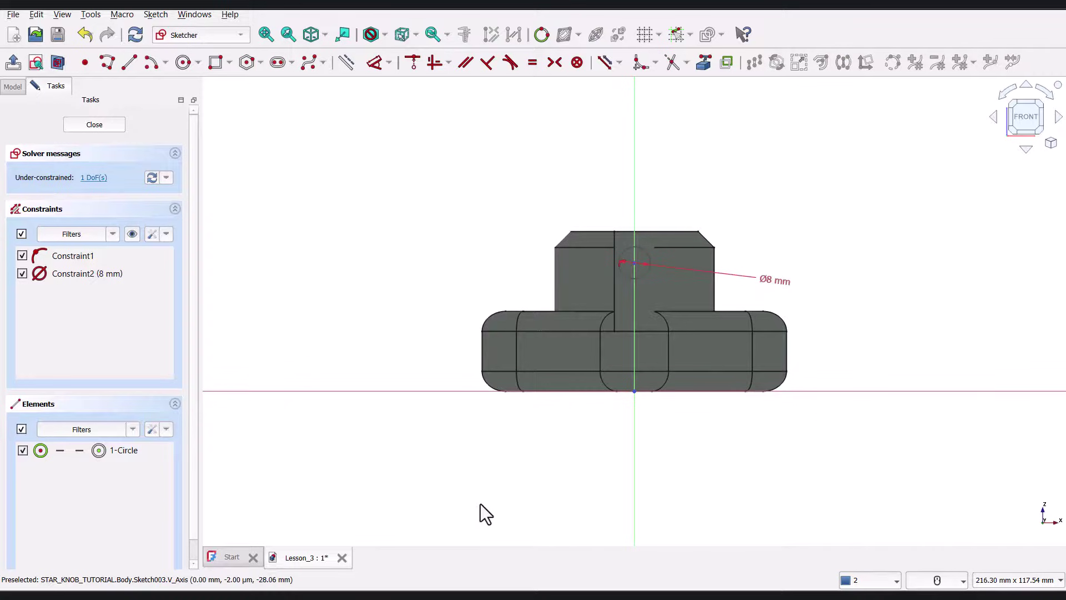
Step: Check the drawing and constrain the circle's centre 30 mm above the base
key(alt+Tab)
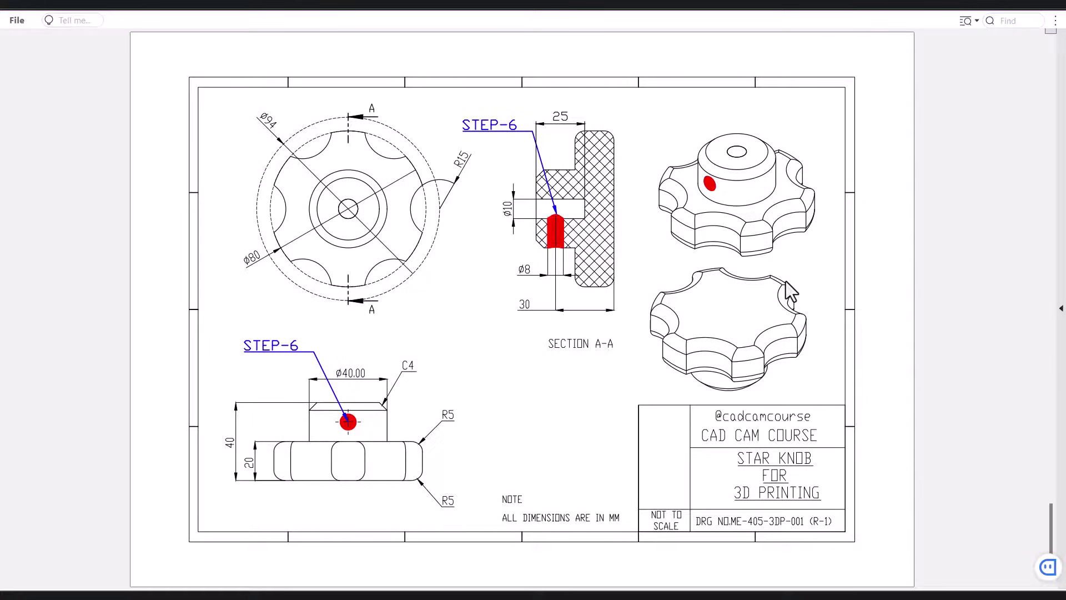
key(alt+Tab)
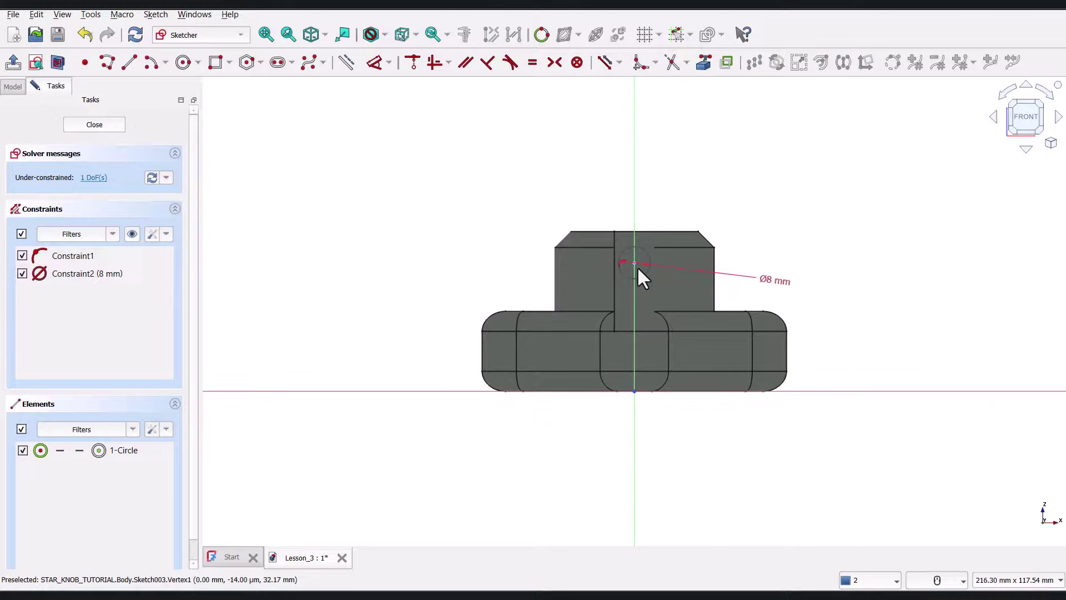
click(634, 263)
key(d)
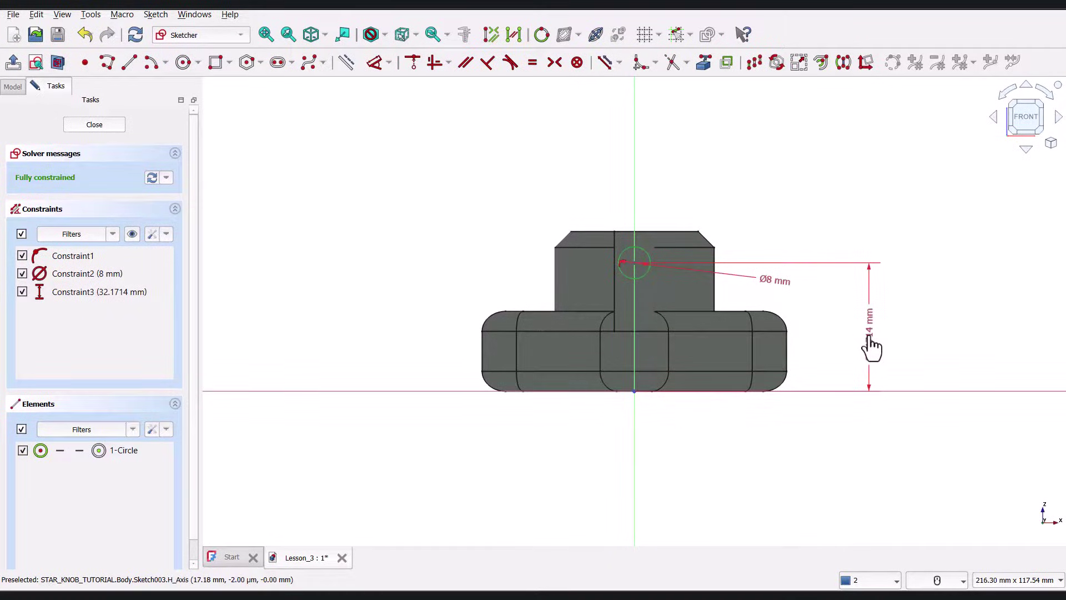
click(869, 342)
key(alt+Tab)
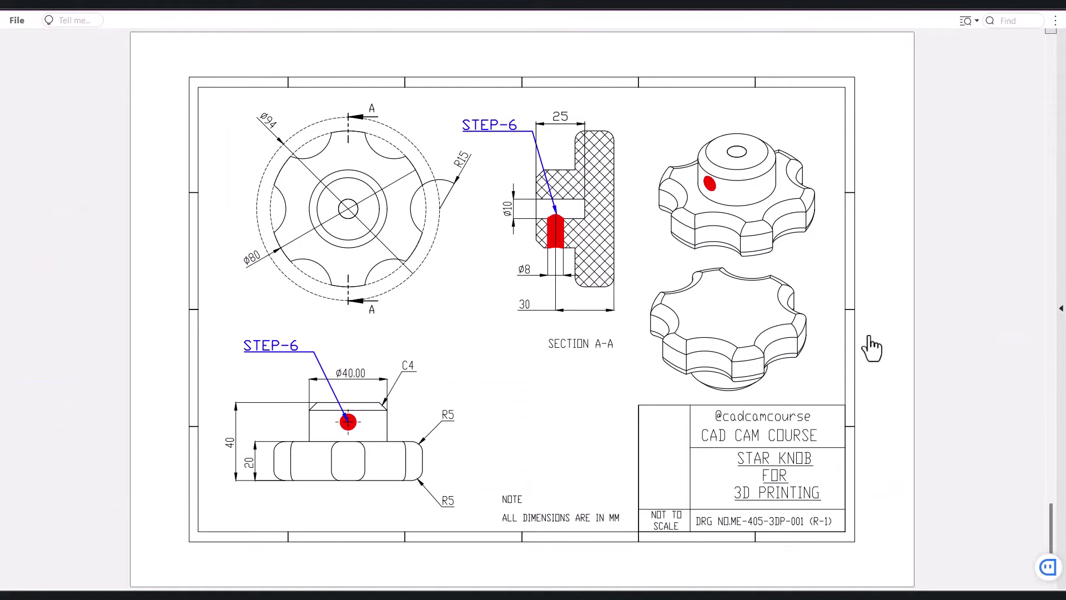
key(alt+Tab)
text(30)
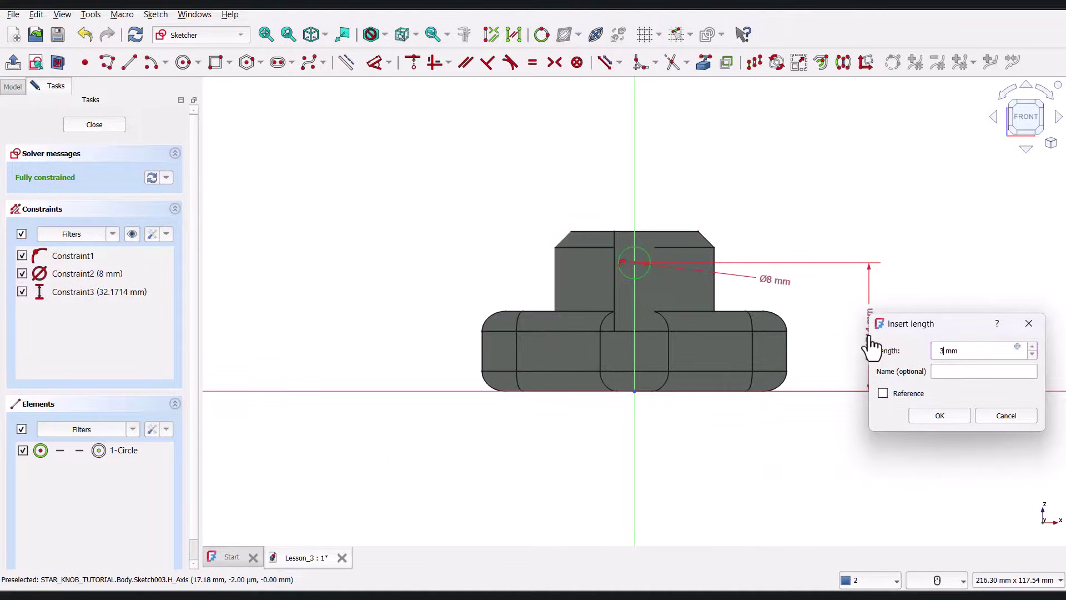
key(Return)
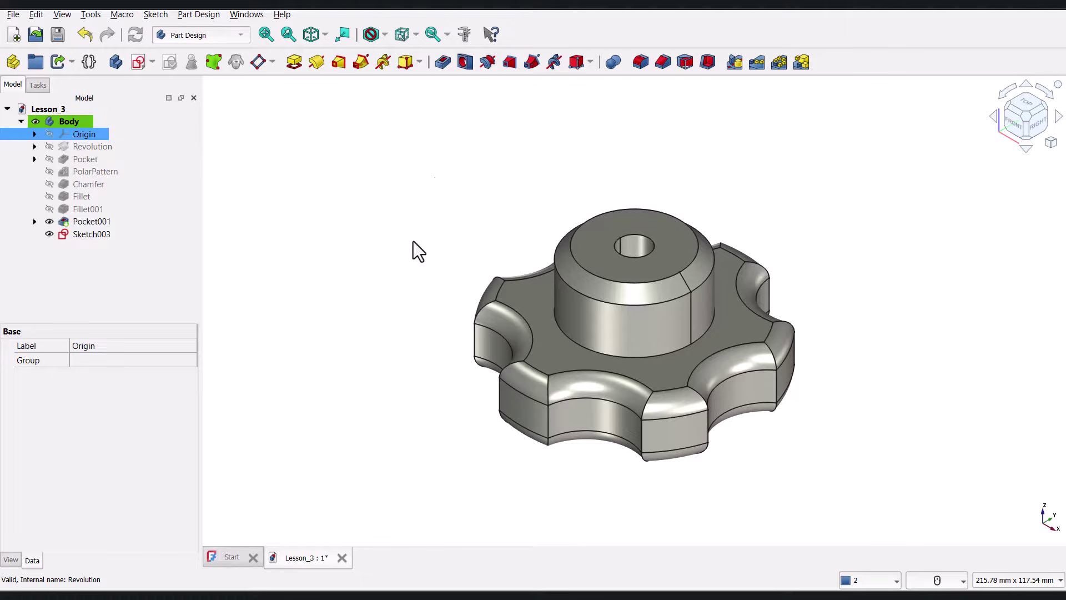
Step: Pocket Sketch003 as a reversed Through all cut, forming the 8 mm side hole
click(101, 234)
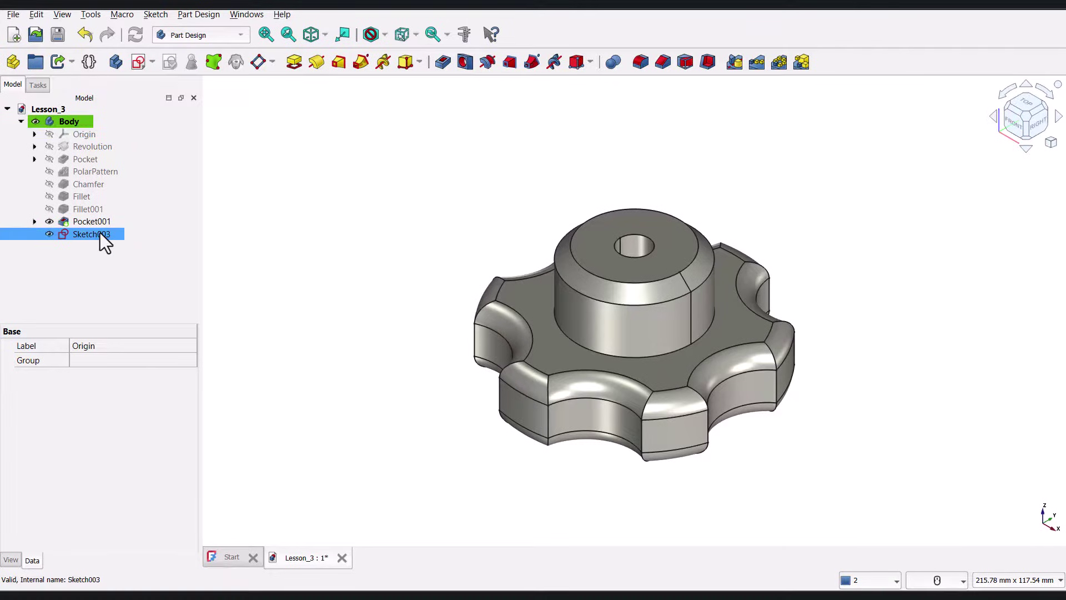
click(444, 59)
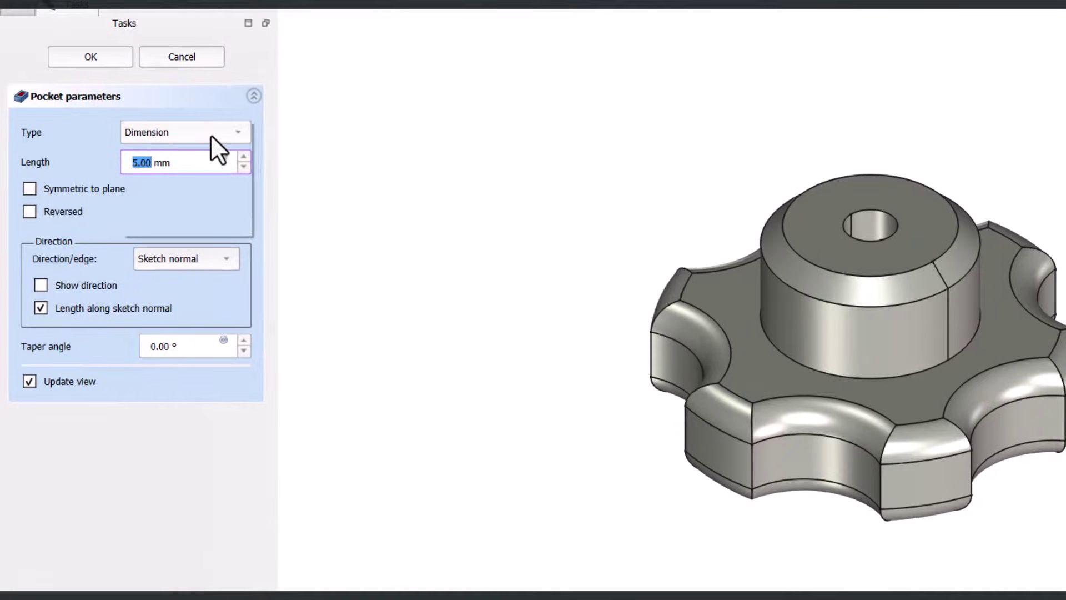
click(211, 135)
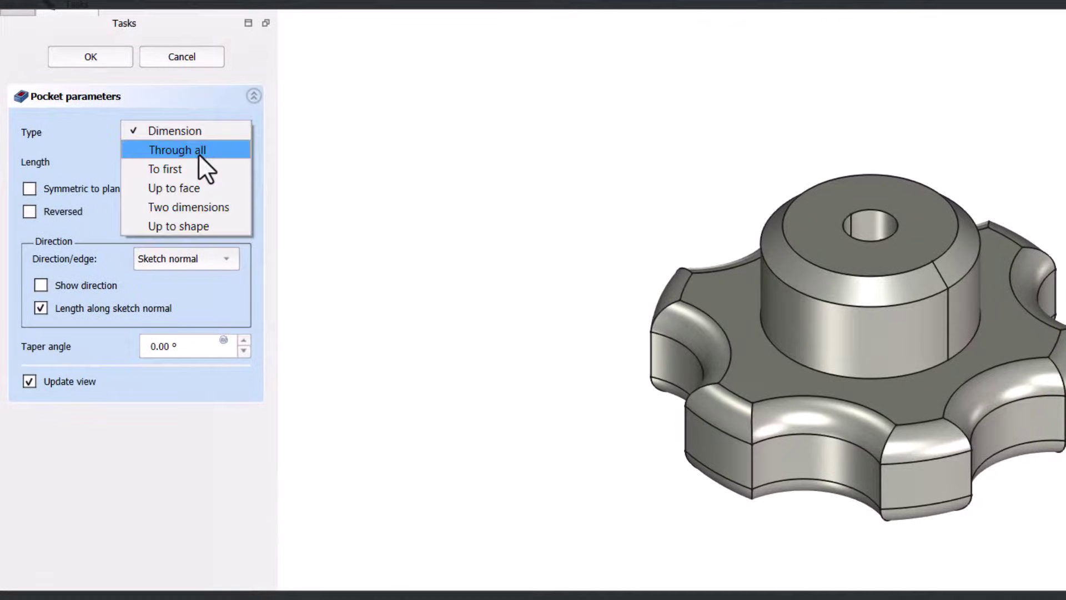
click(198, 153)
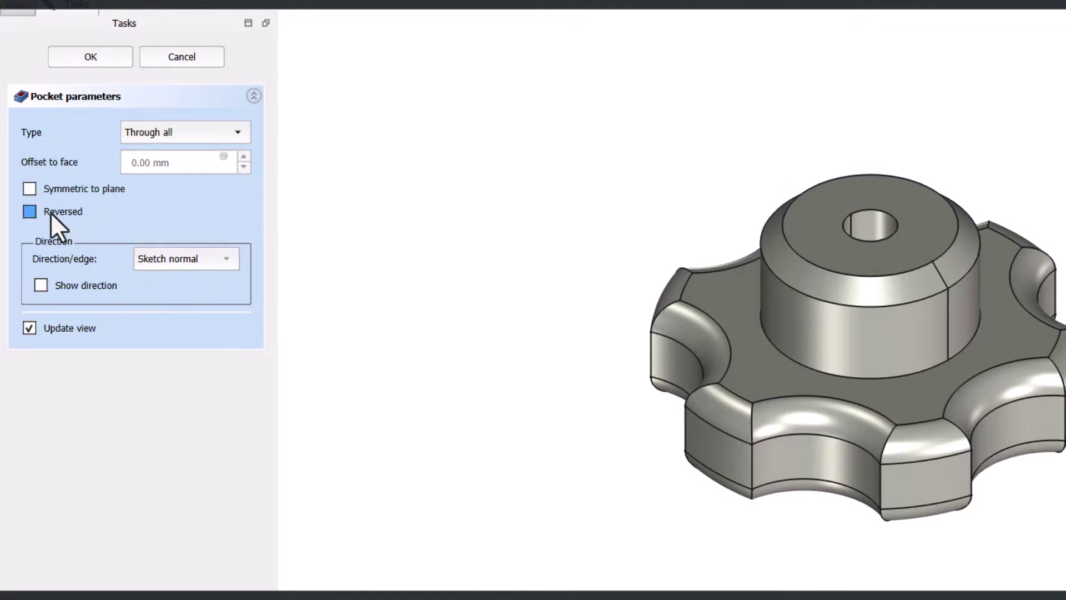
click(30, 212)
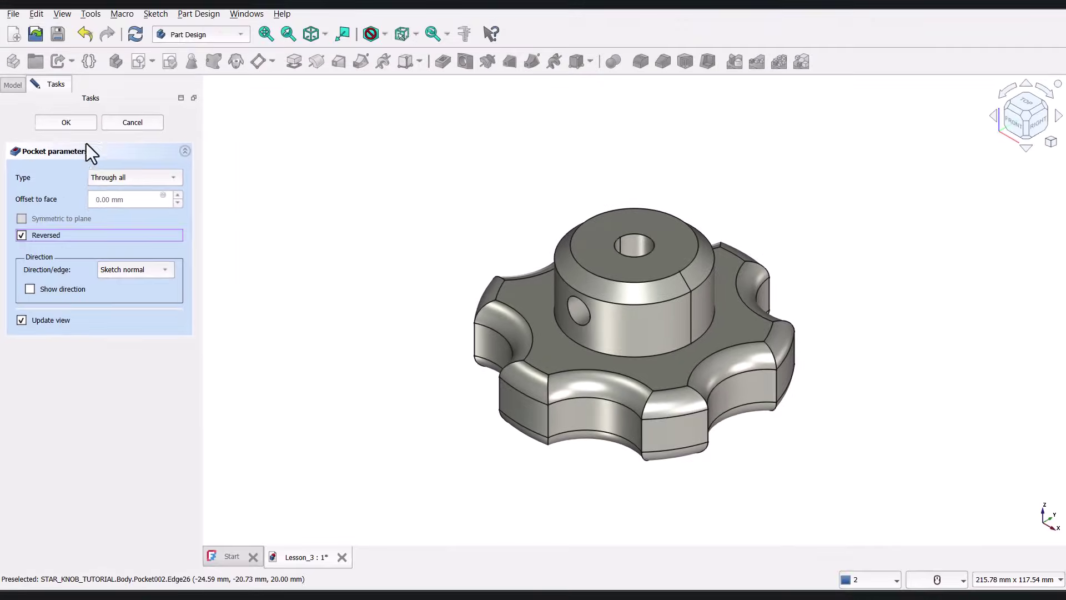
click(88, 73)
Step: Open Tools > View turntable and move its dialog to the lower left
click(91, 13)
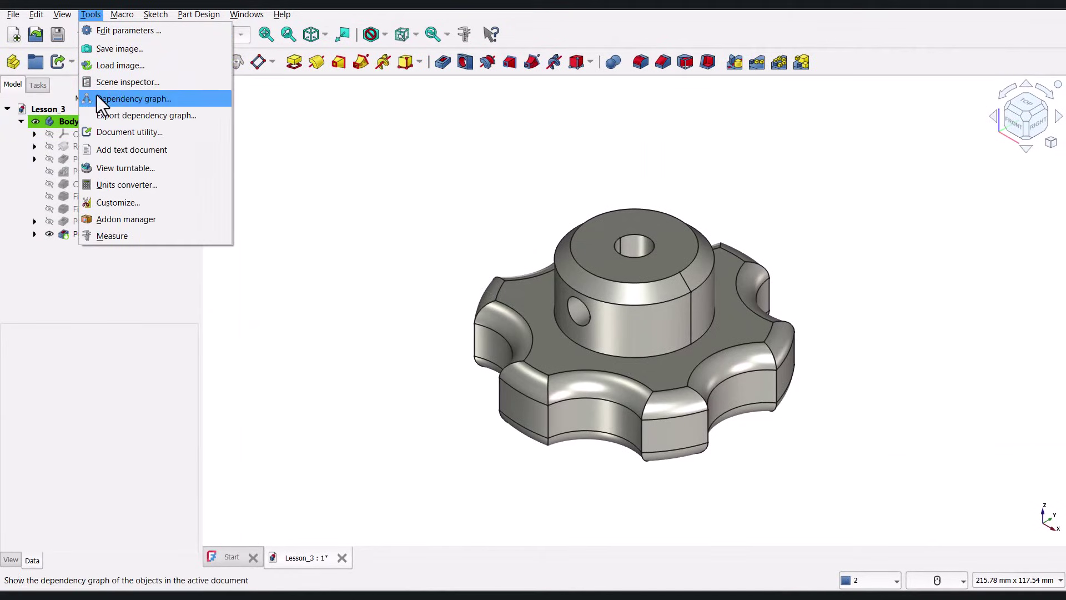
click(106, 168)
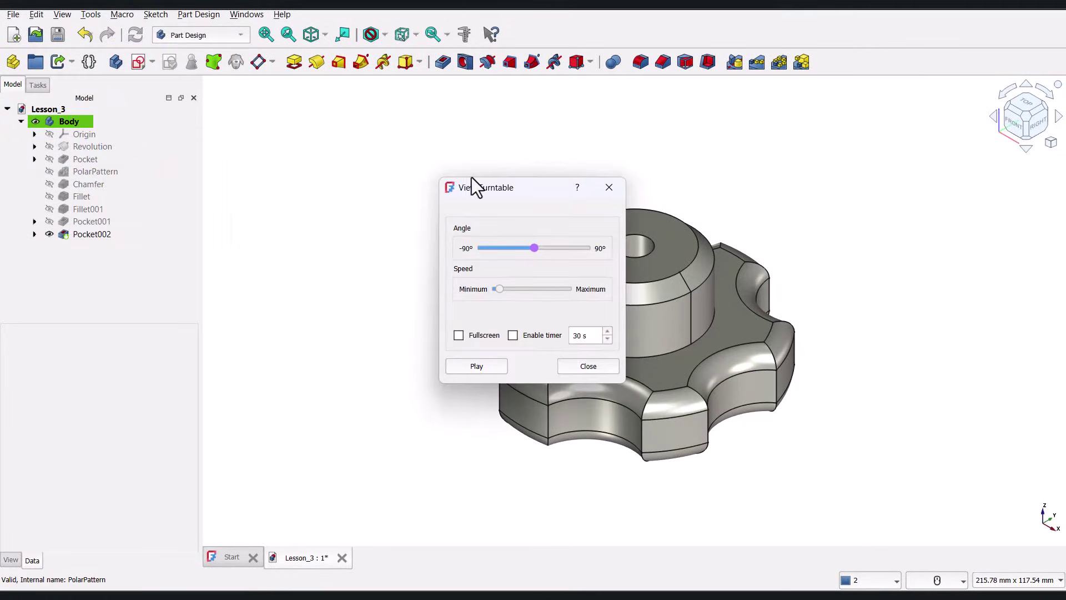
drag(494, 188, 111, 319)
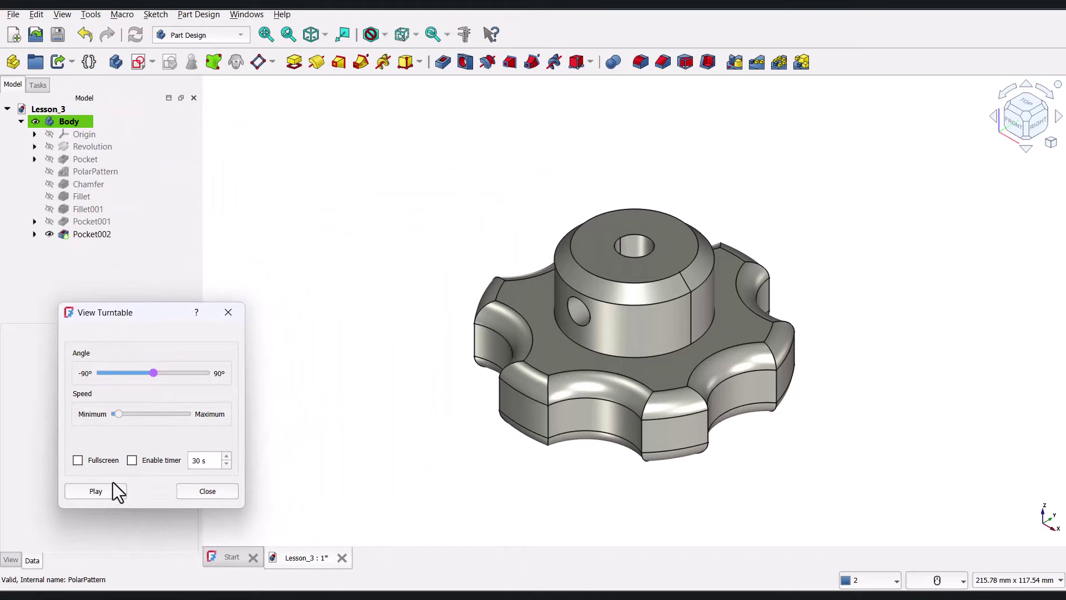